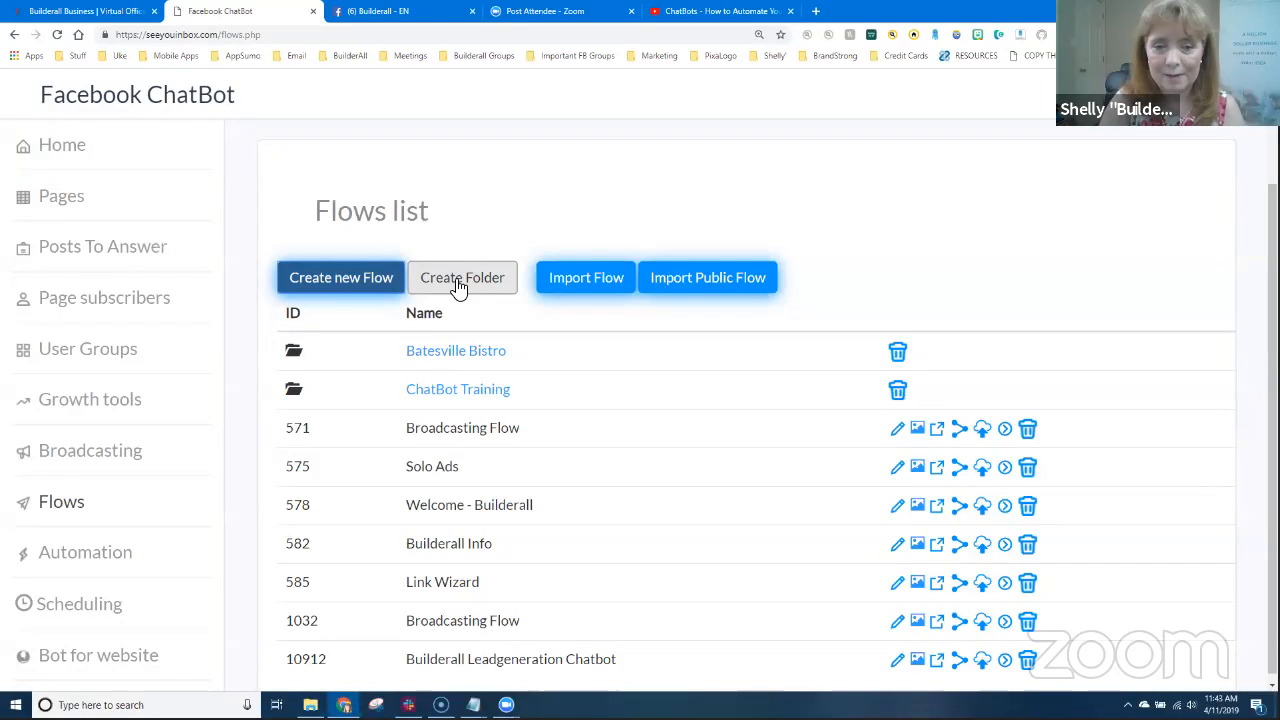
- Create a new folder named "Team Awesome Bot" in the flows list
left_click(462, 283)
left_click(564, 375)
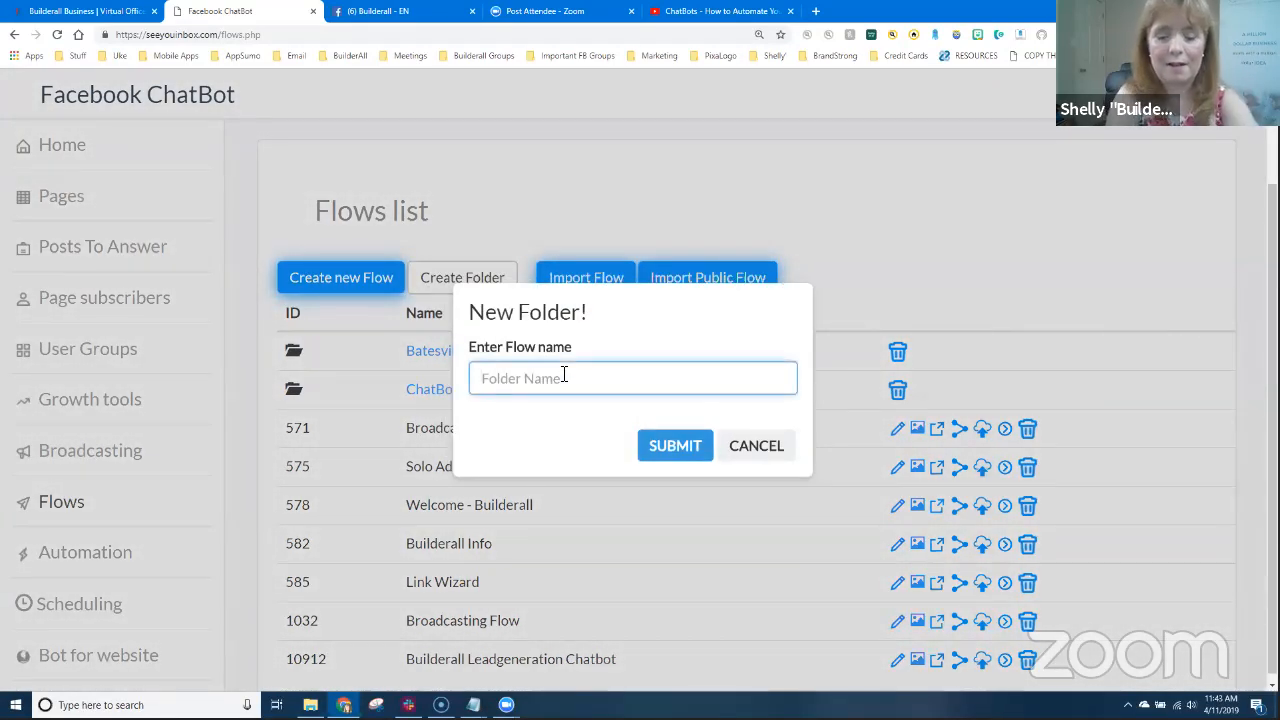
type("Team Awesome Bot")
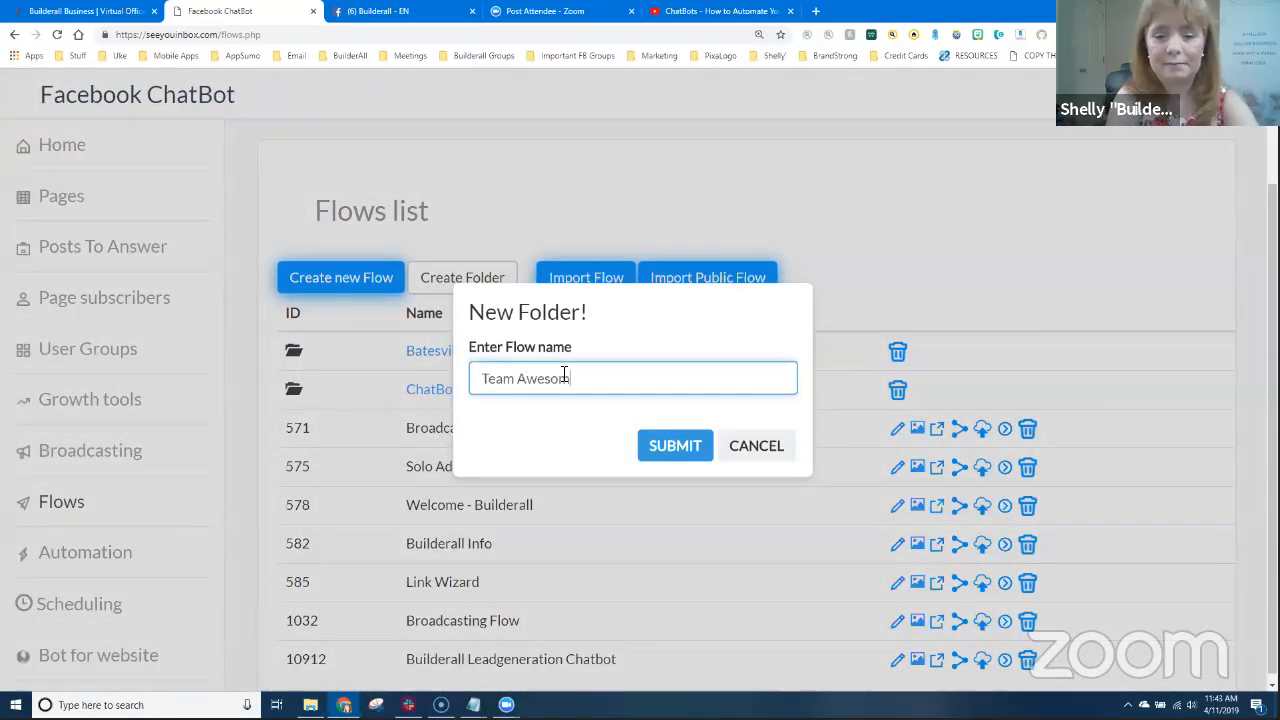
left_click(689, 457)
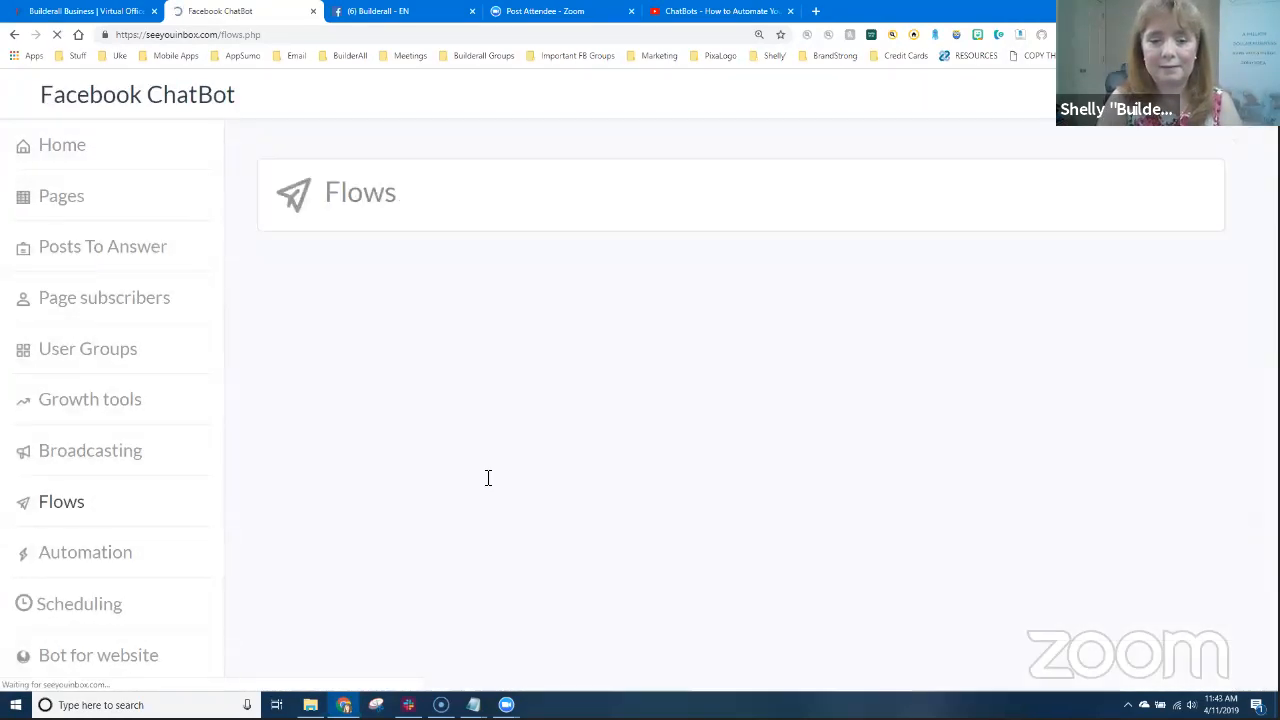
- Create a new flow named "Team Awesome" inside the Team Awesome Bot folder
left_click(447, 360)
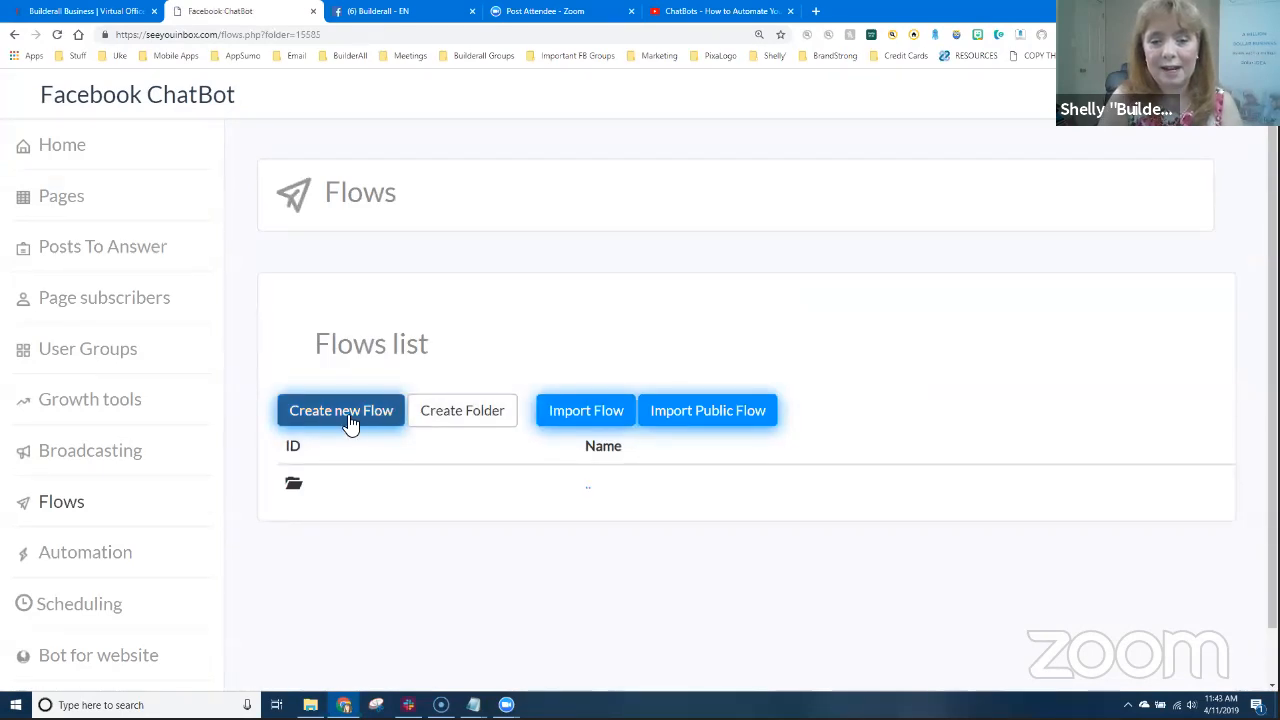
left_click(350, 423)
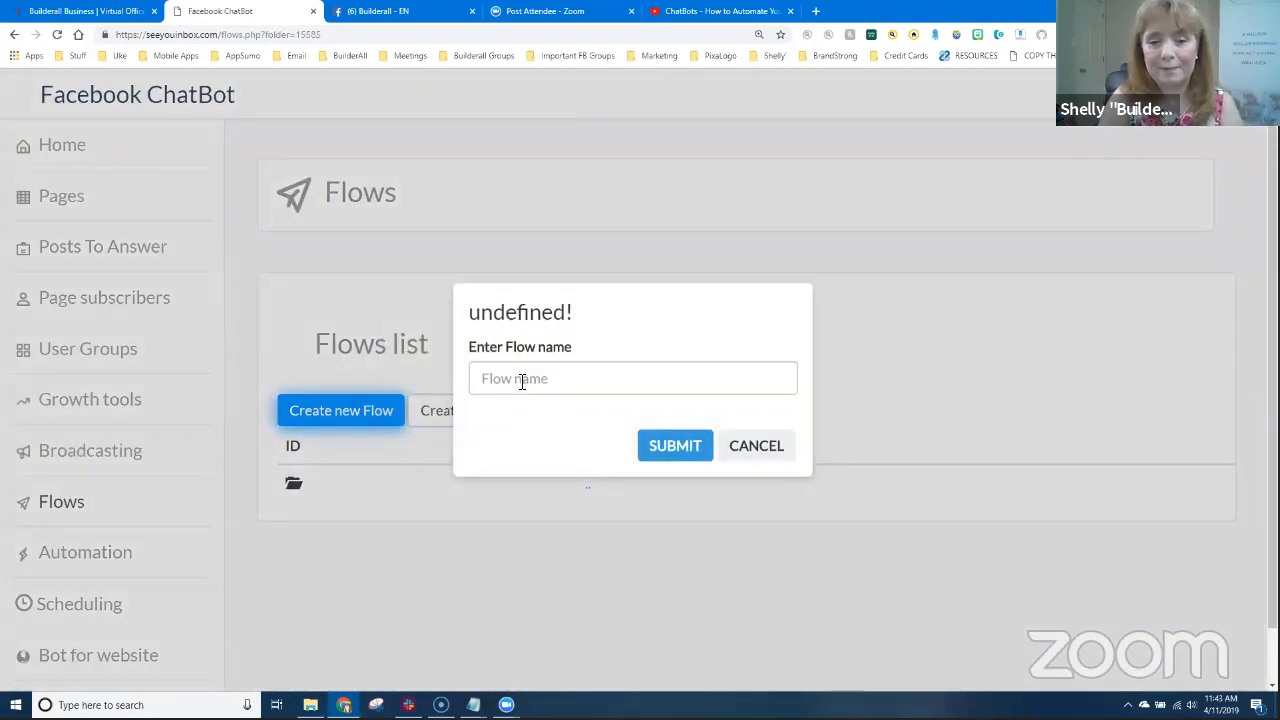
left_click(521, 380)
type("Tea")
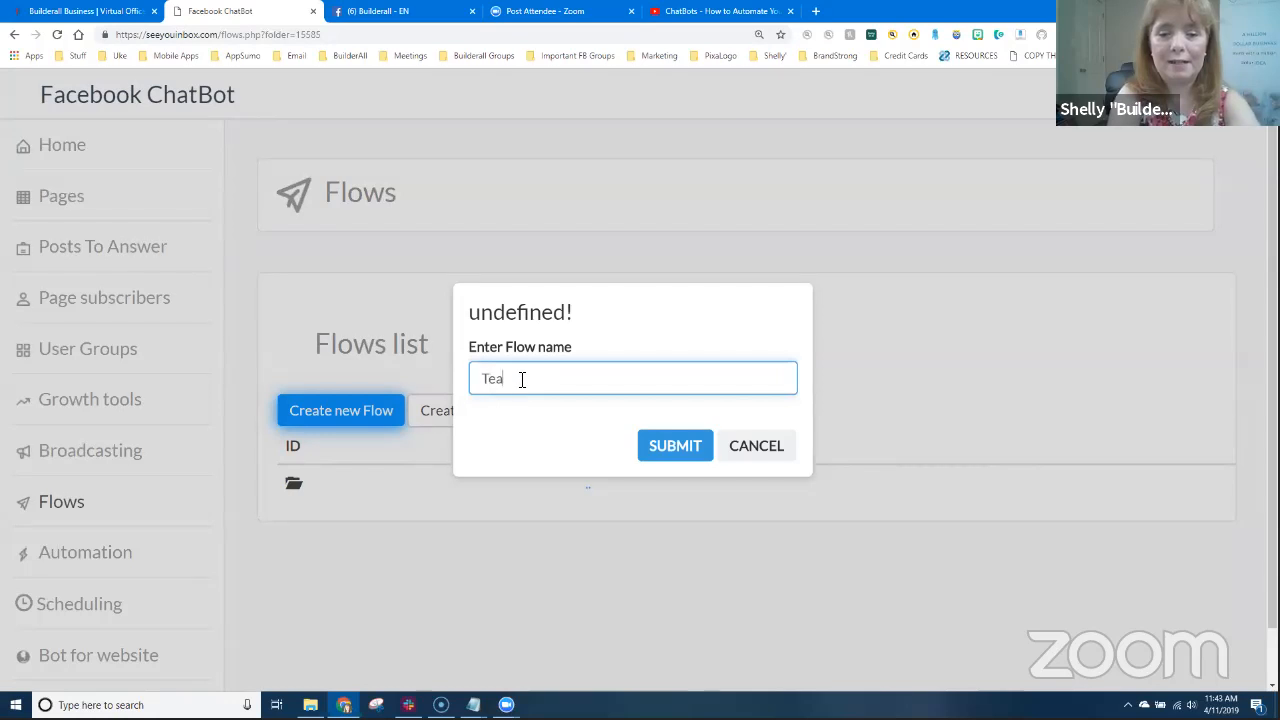
type("m Awesome")
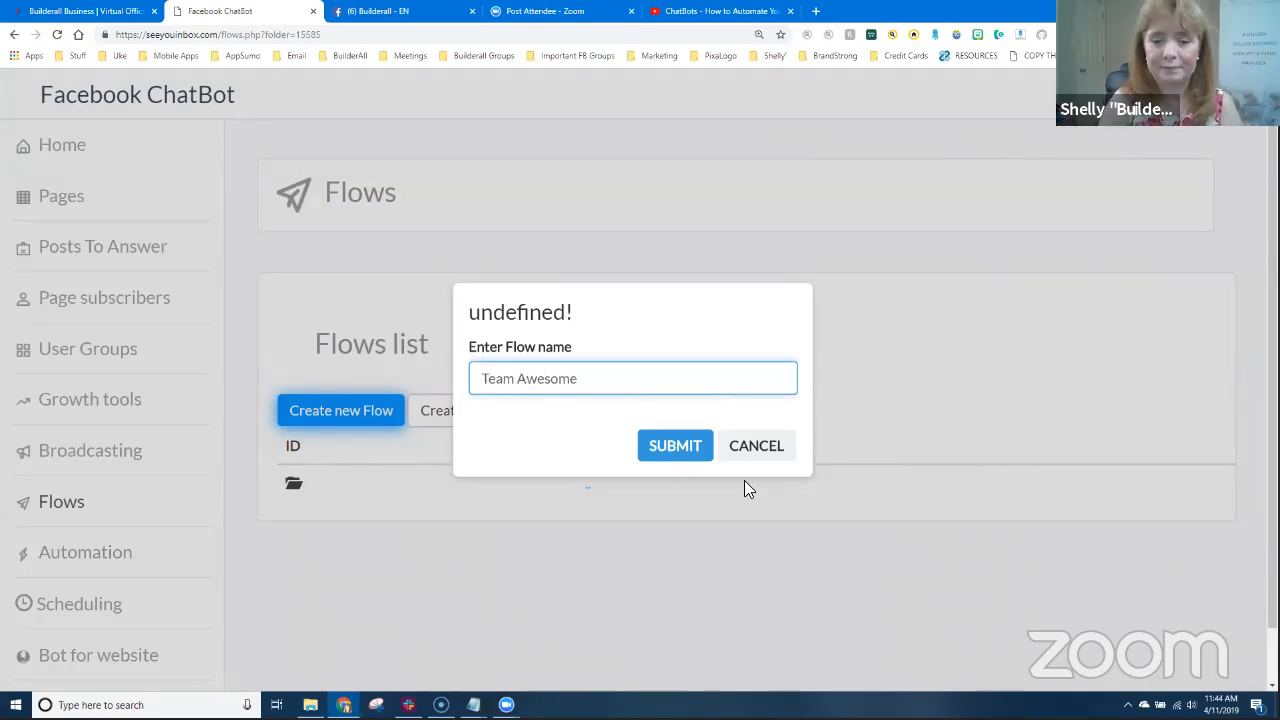
left_click(679, 452)
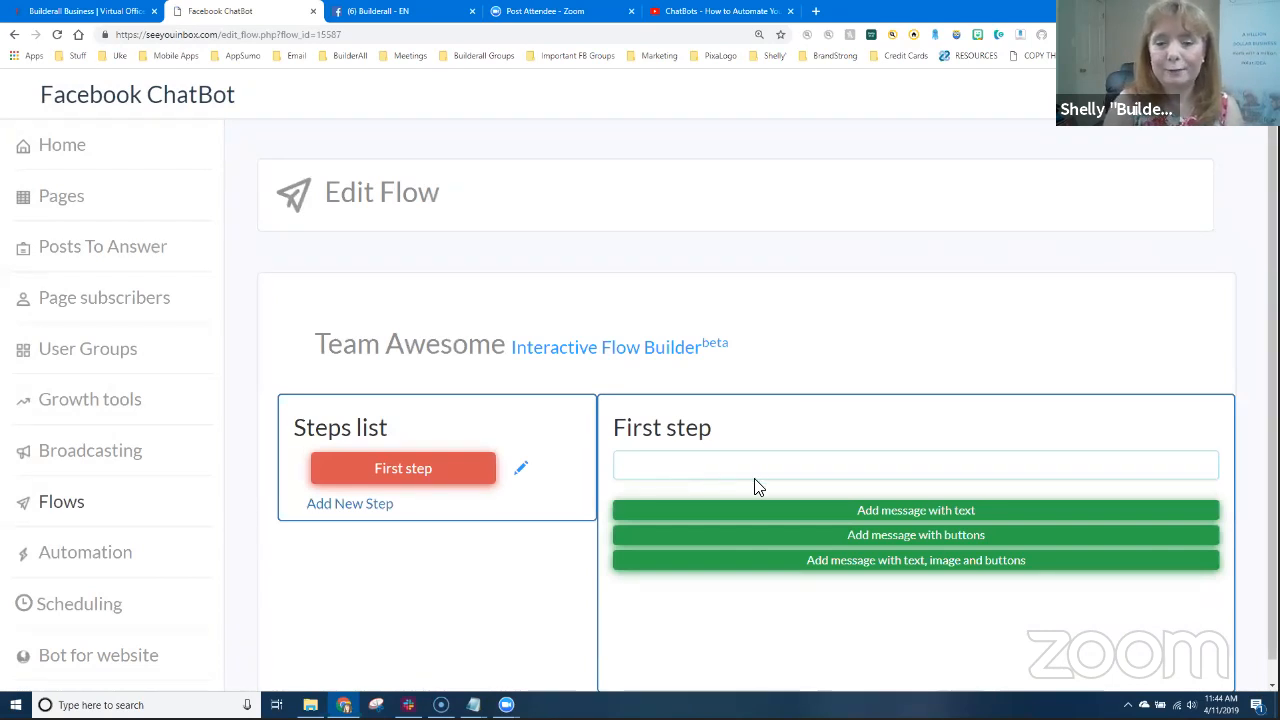
- Rename the flow's first step to "1 - Welcome"
scroll(678, 474, "down", 1)
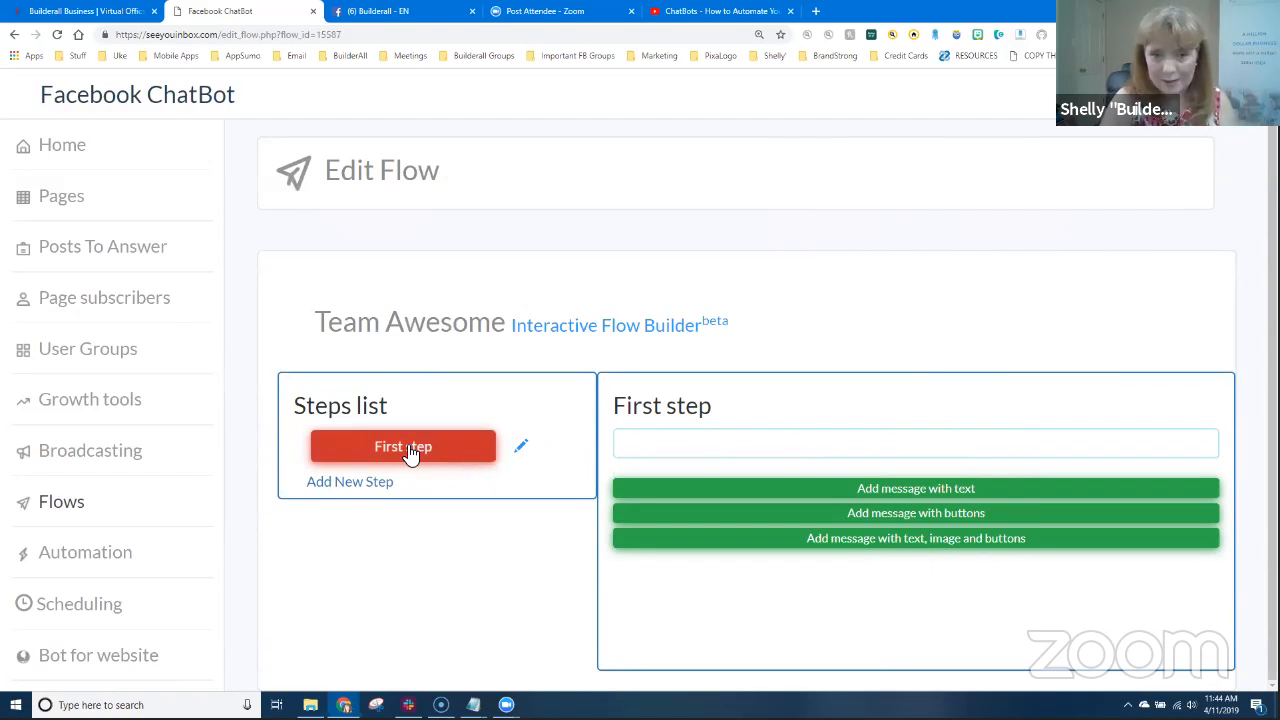
left_click(521, 447)
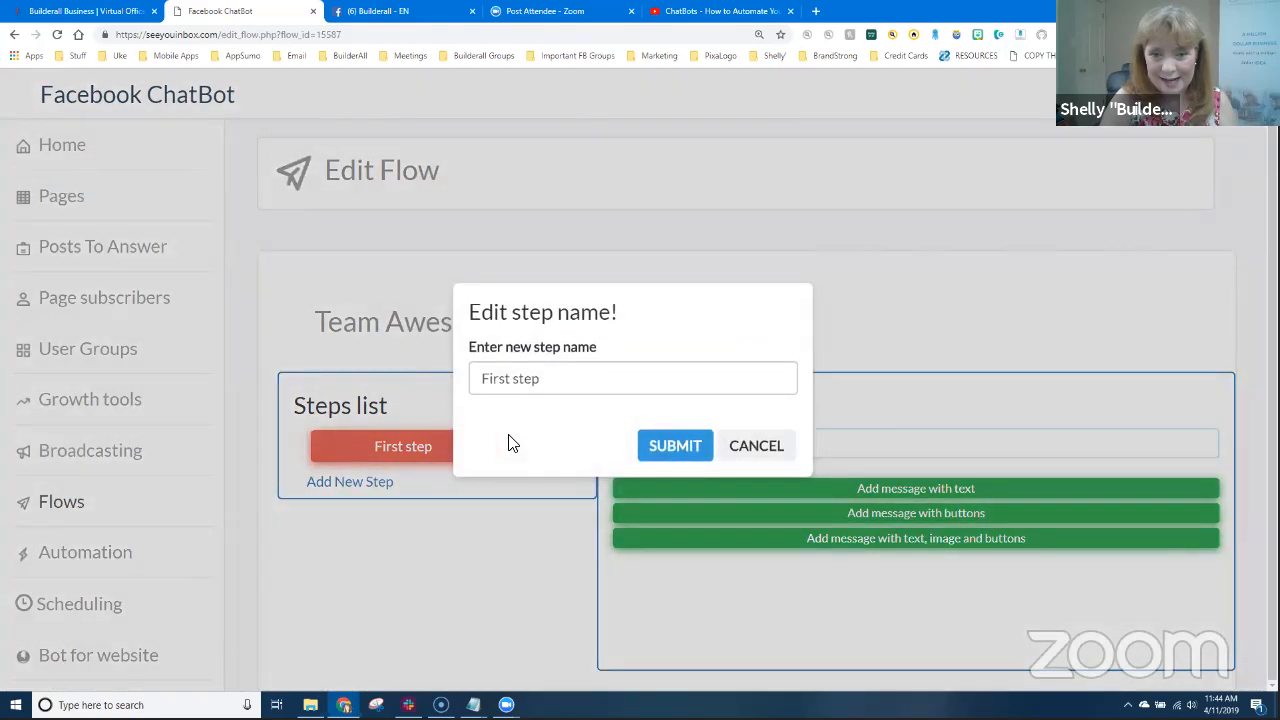
type("1")
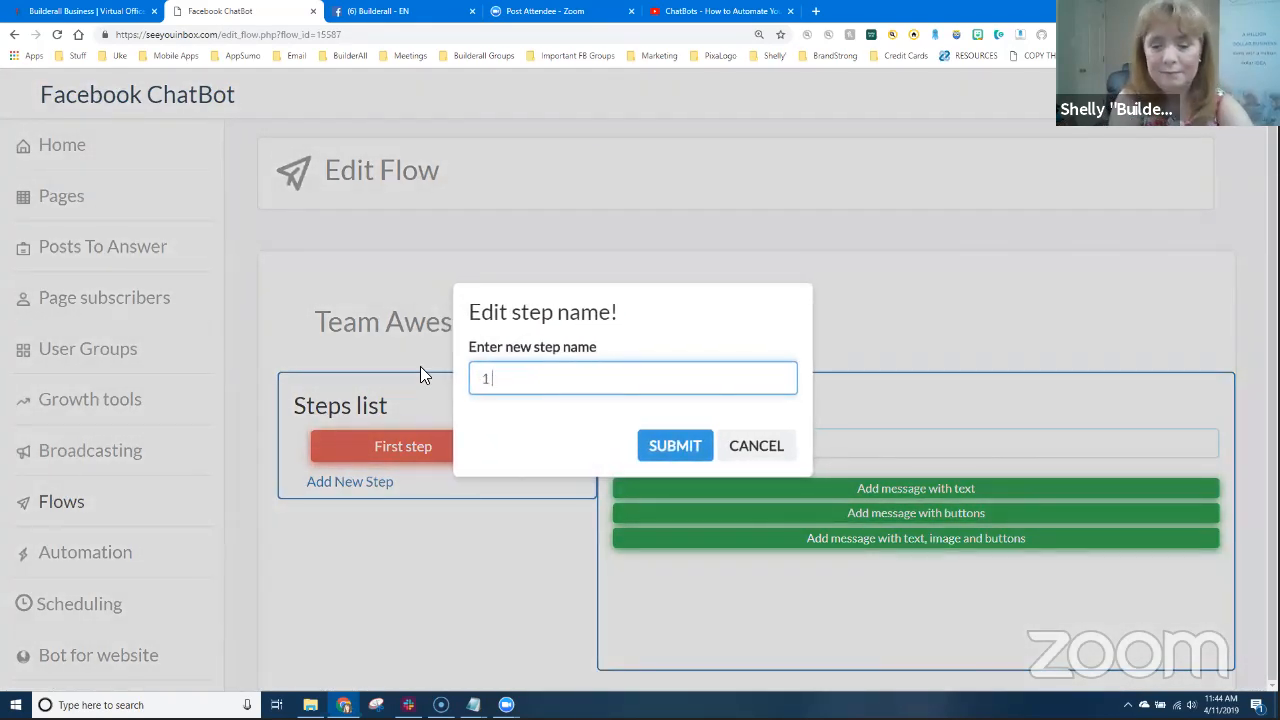
type(" - Welcome")
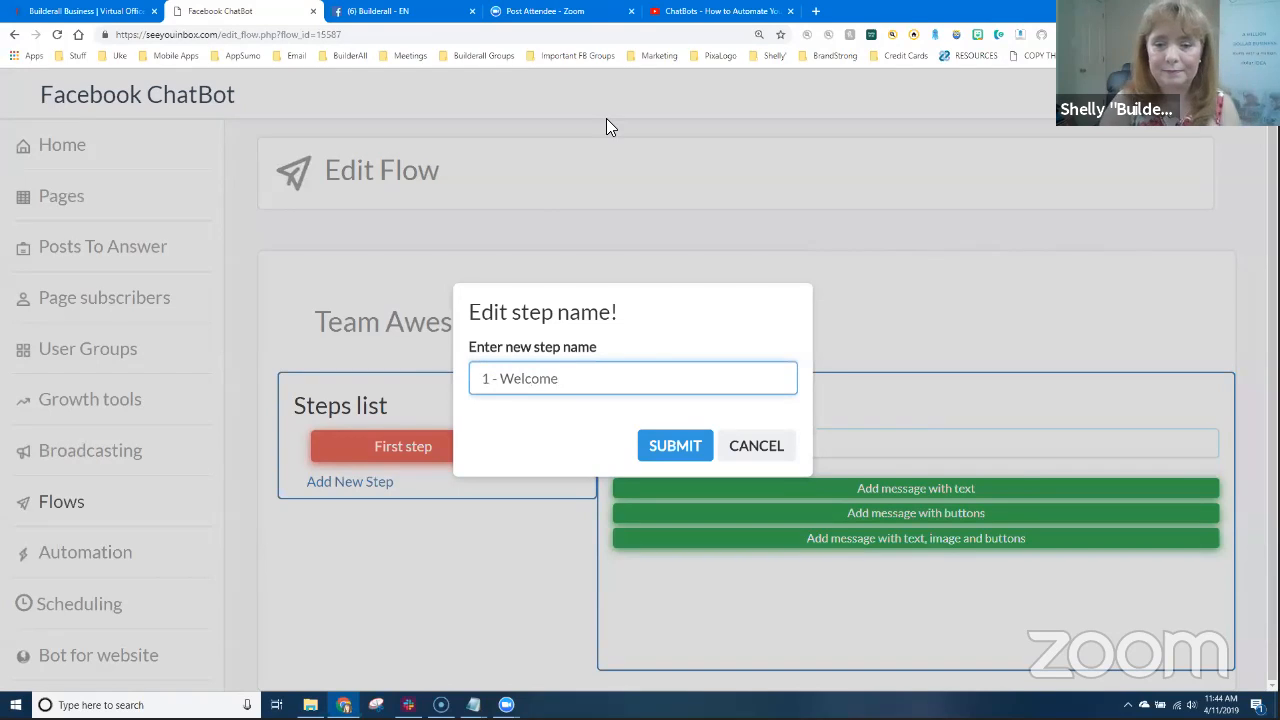
left_click(689, 446)
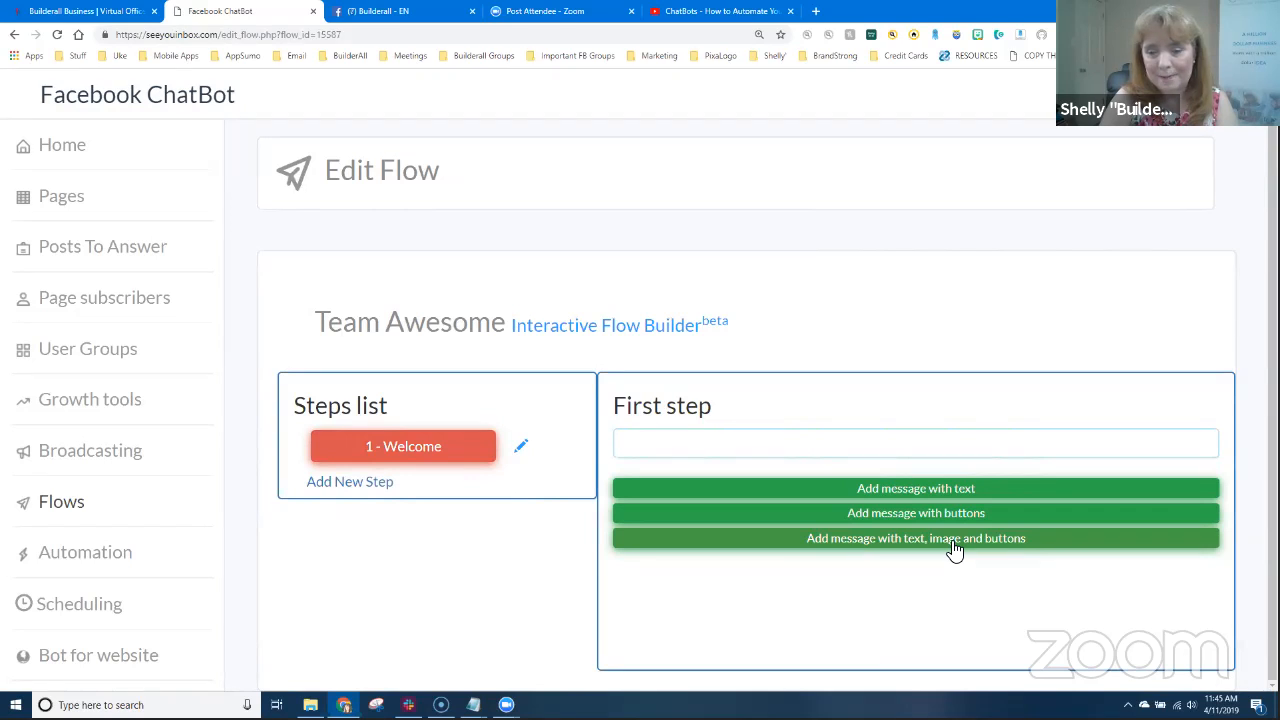
- Add a message with text, image and buttons to the Welcome step
left_click(885, 548)
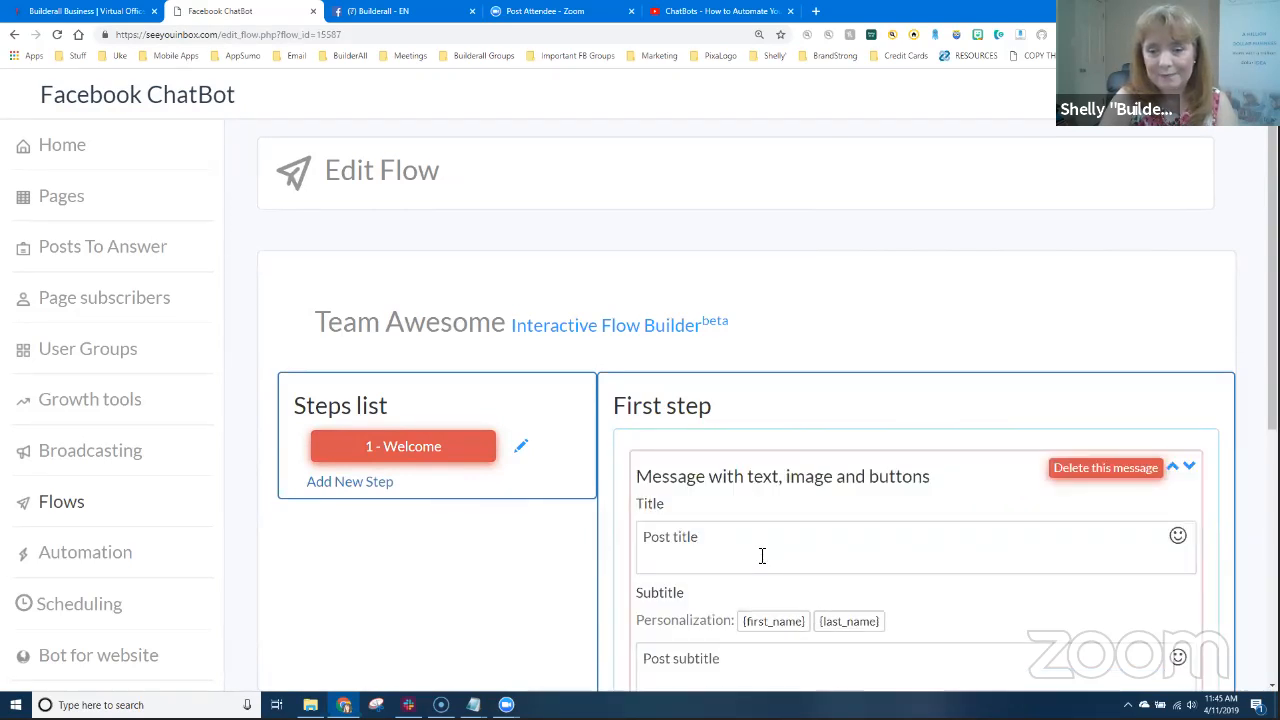
scroll(702, 440, "down", 1)
scroll(704, 546, "down", 1)
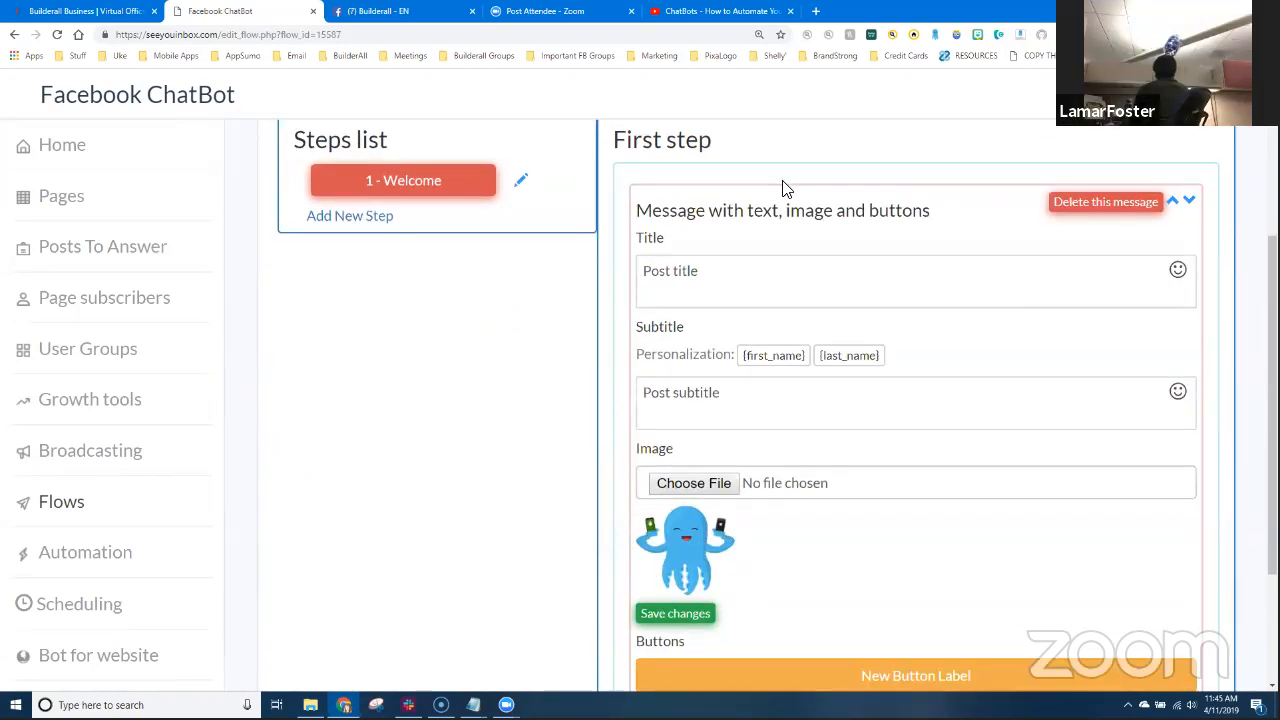
- Set the message image to FB Header.png from D:\Builderall\Boot Camps\ChatBots\Day 2 and save the message changes
left_click(693, 483)
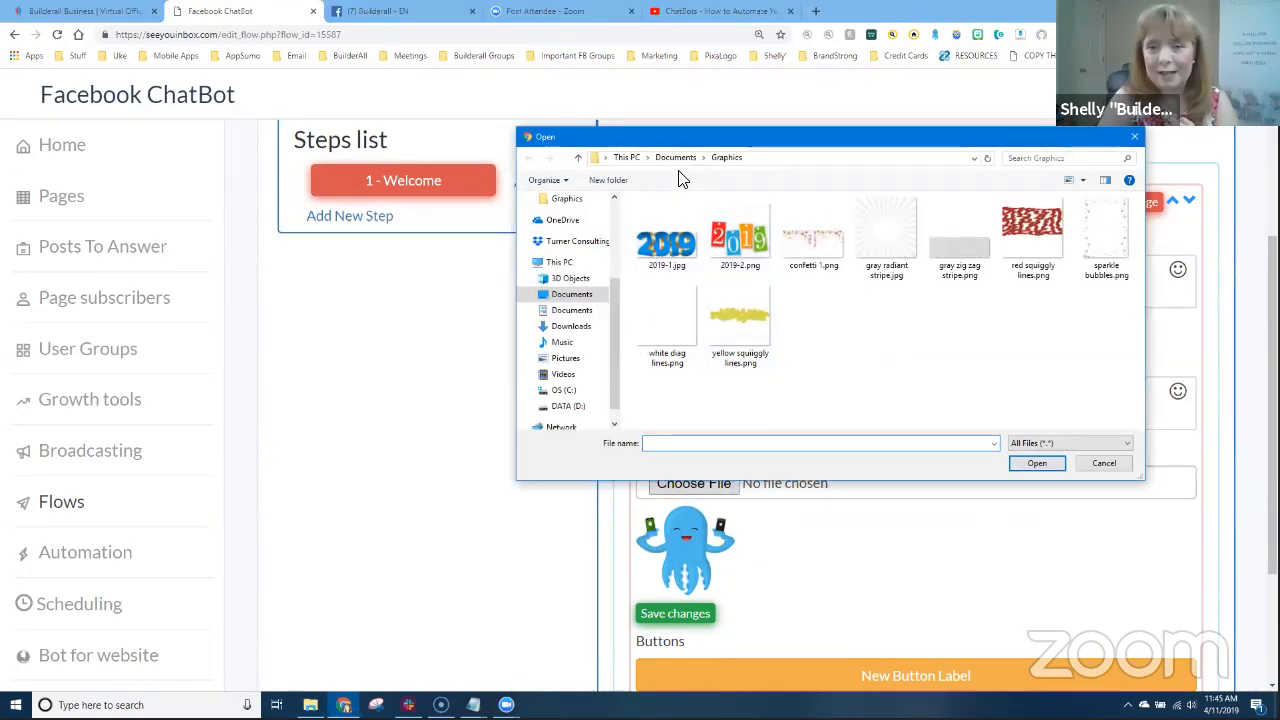
left_click(676, 157)
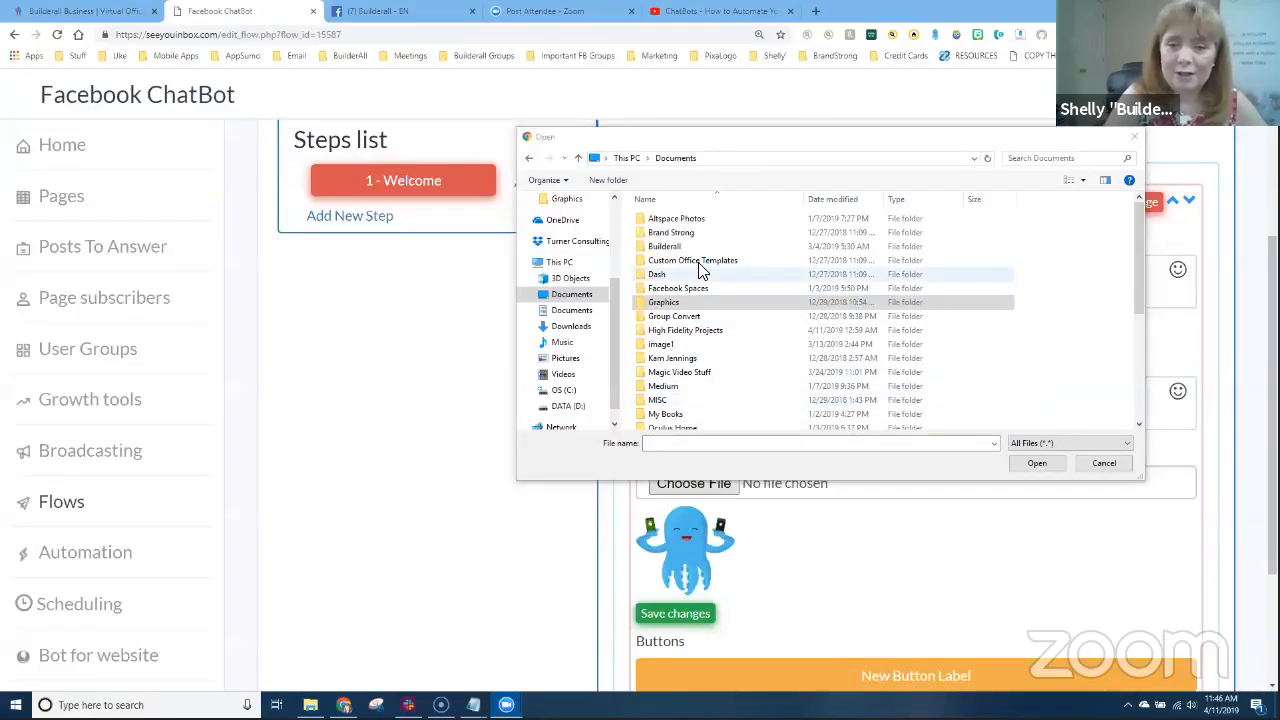
left_click(568, 406)
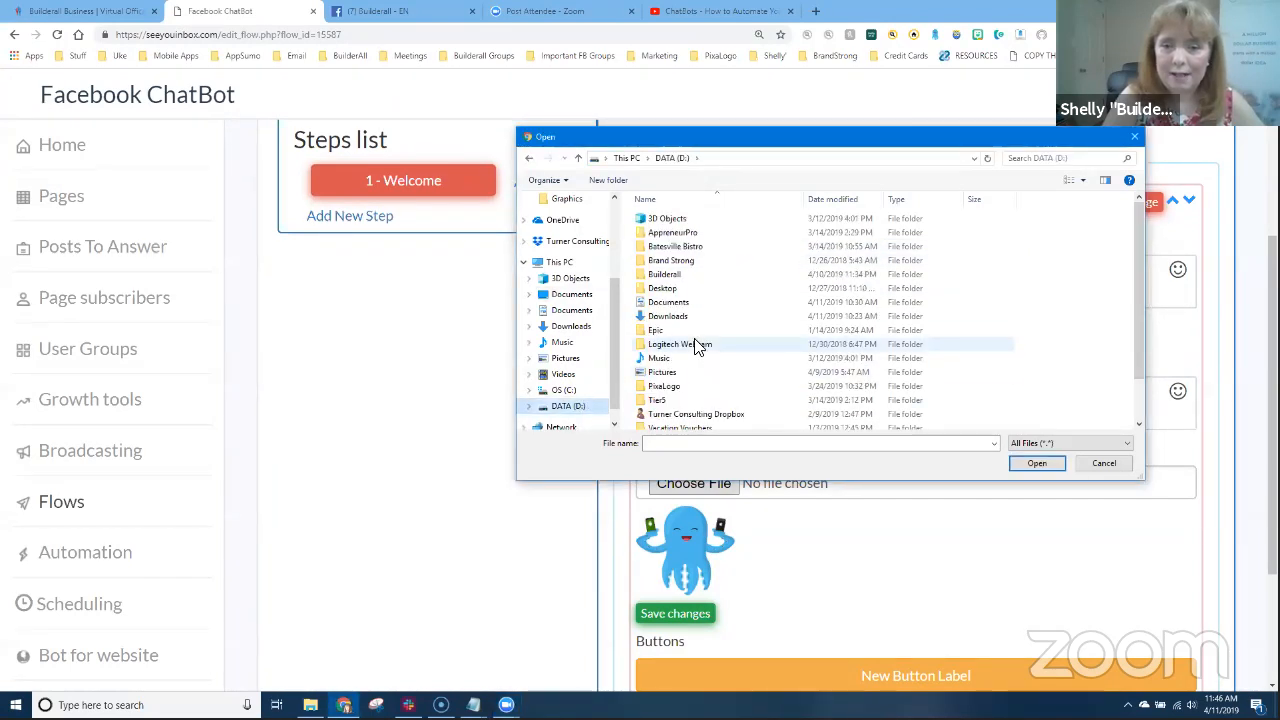
left_click(680, 278)
double_click(680, 278)
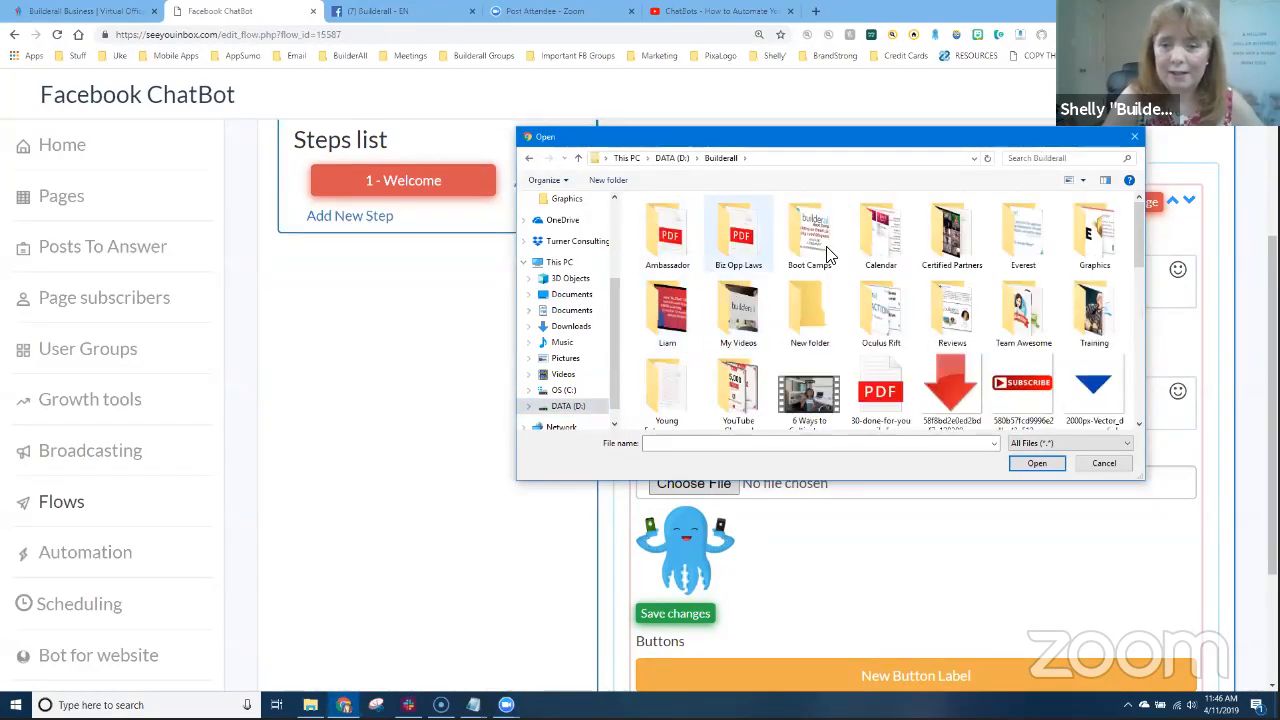
double_click(808, 244)
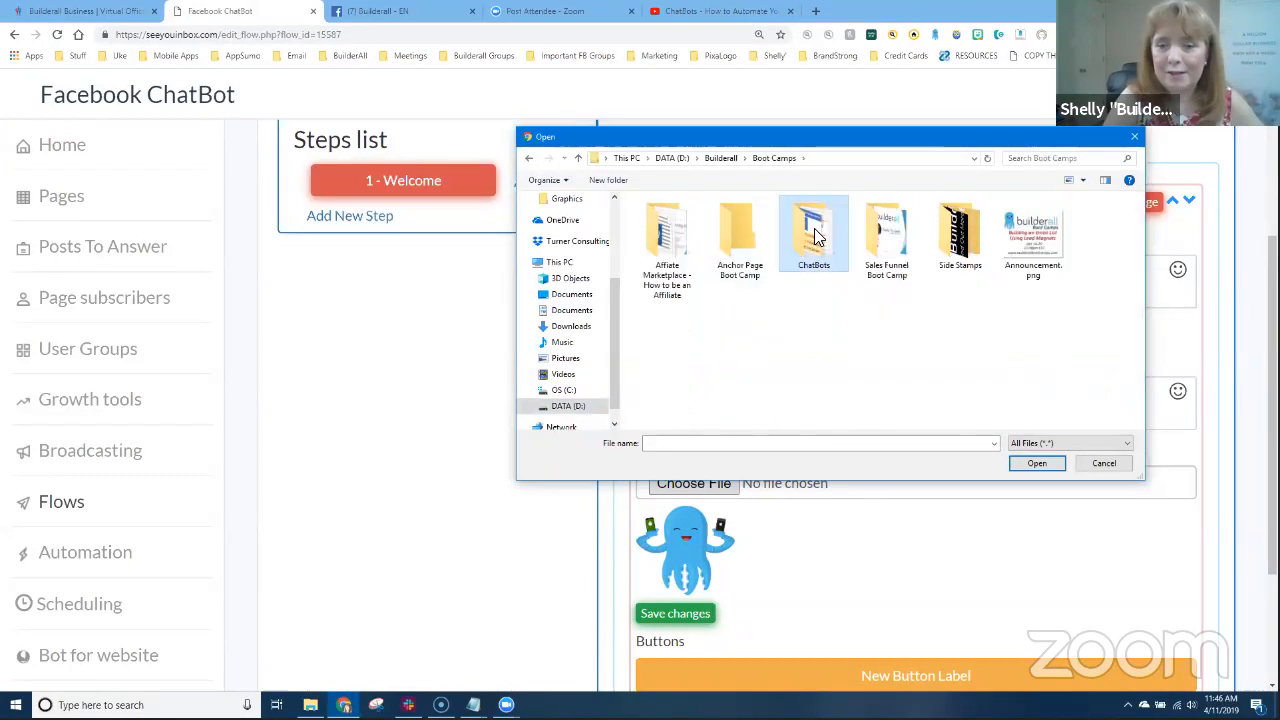
double_click(813, 235)
double_click(740, 235)
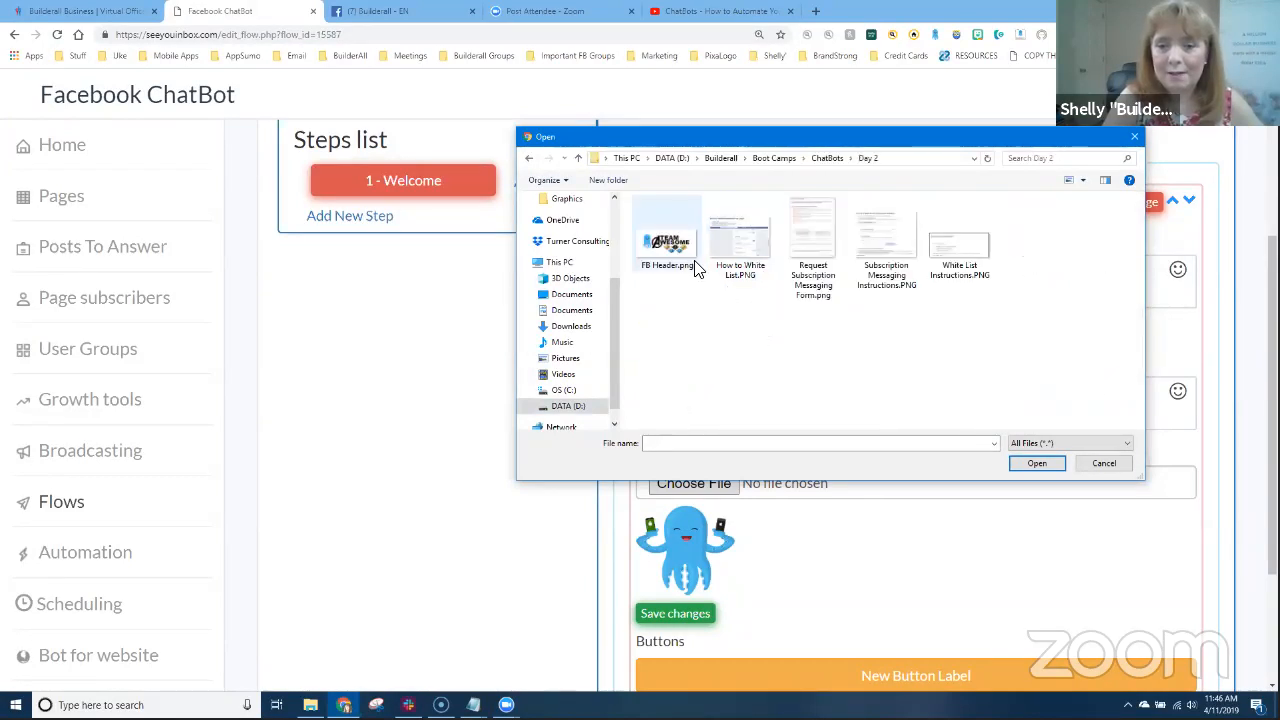
double_click(674, 244)
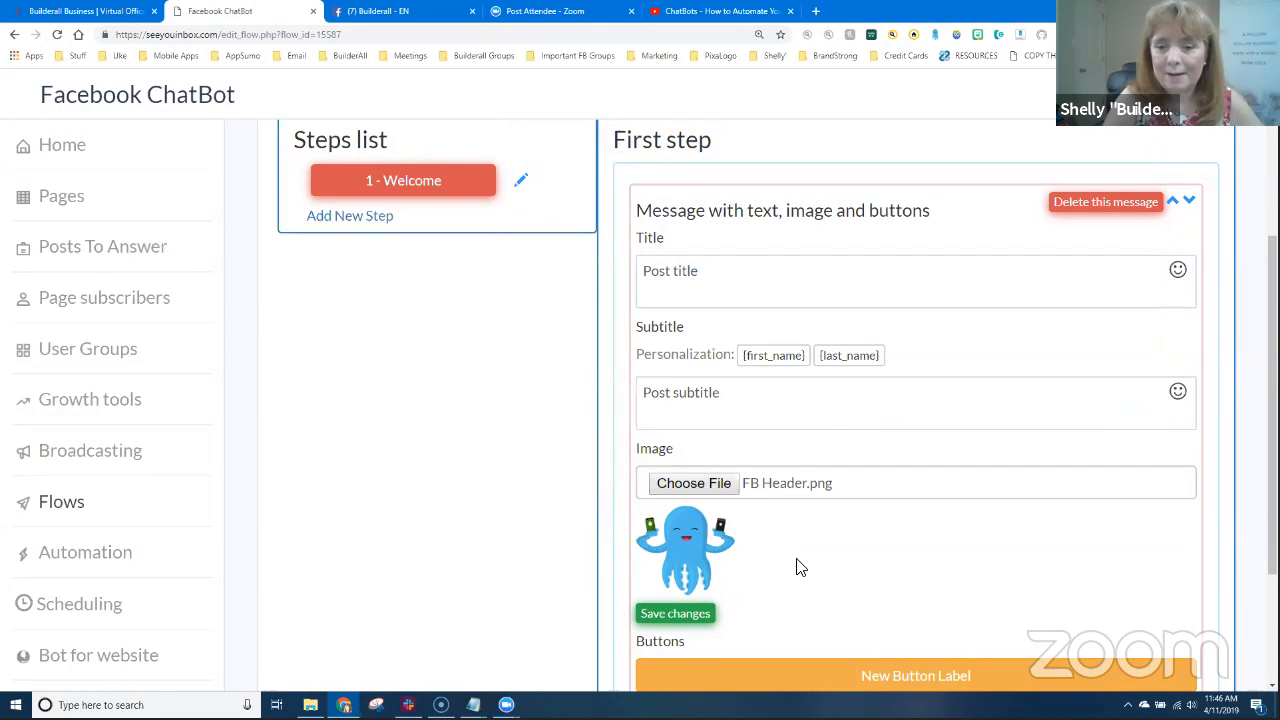
scroll(768, 552, "down", 2)
left_click(688, 428)
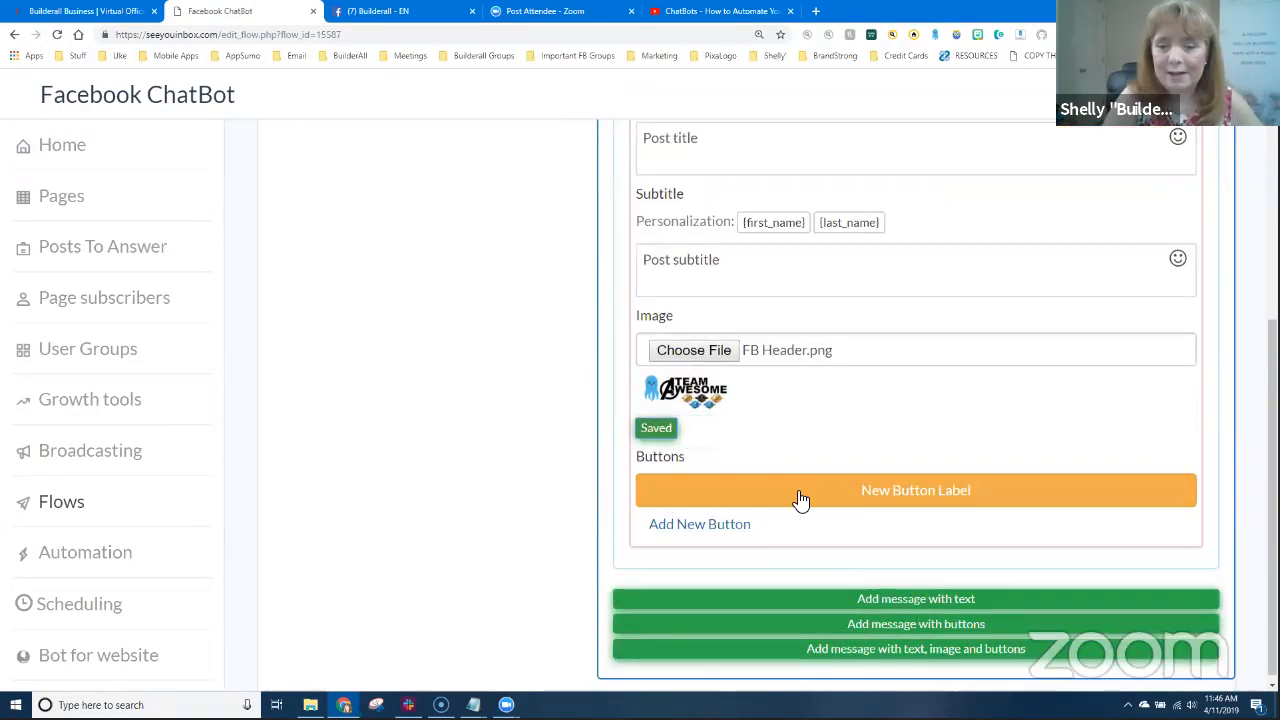
- Enter "Welcome to Team Awesome!" as the message title and "This ChatBot can be used to help you get started with Builderall." as the subtitle
scroll(809, 443, "up", 1)
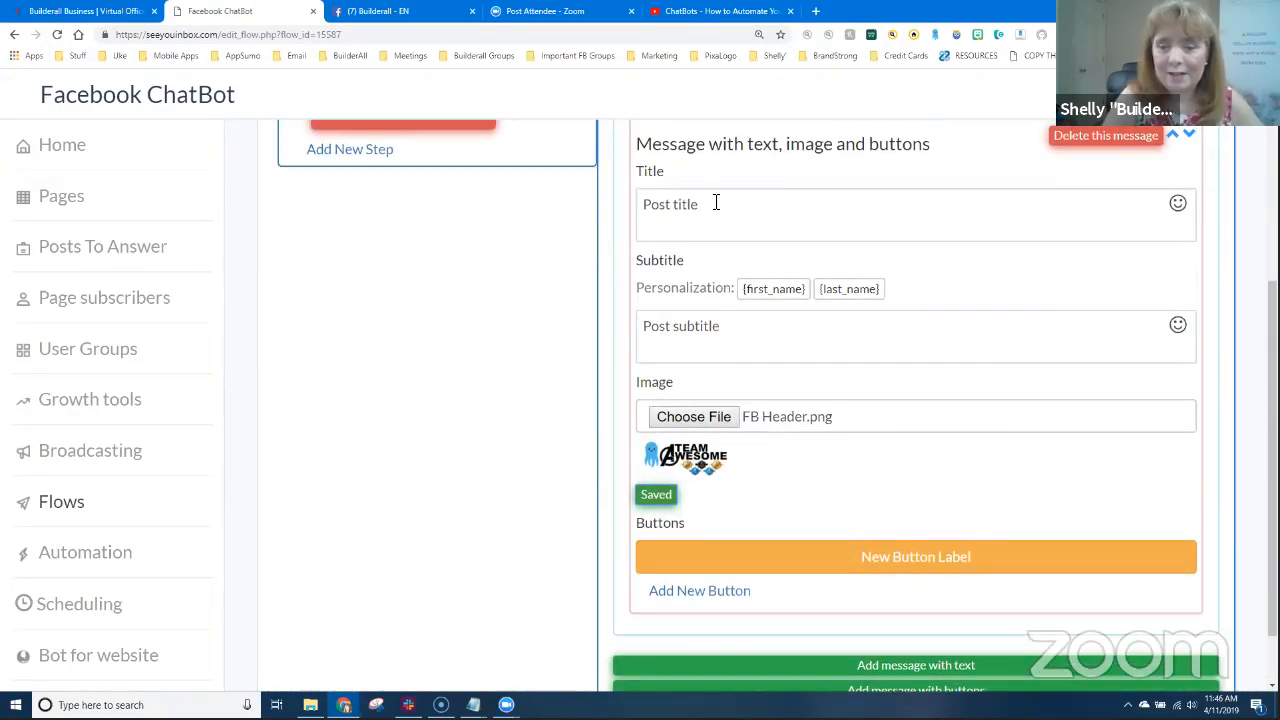
left_click_drag(716, 203, 623, 209)
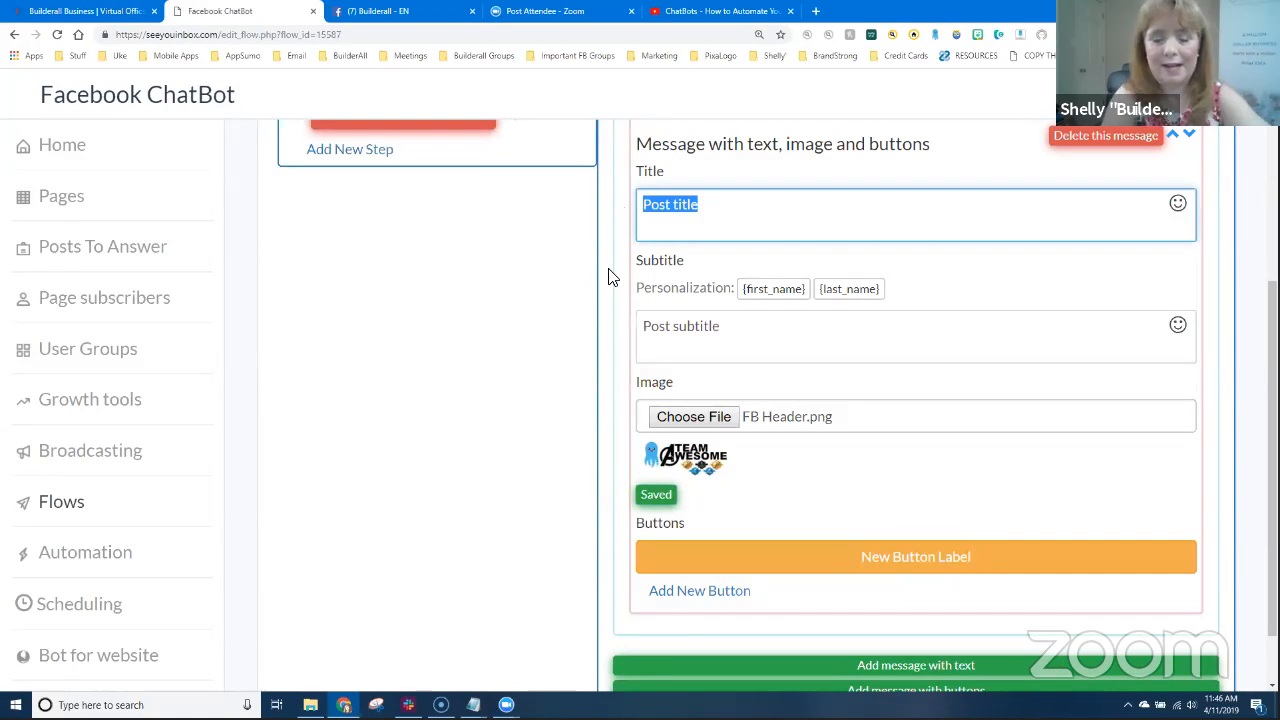
type("Welcome to Team Awesome!")
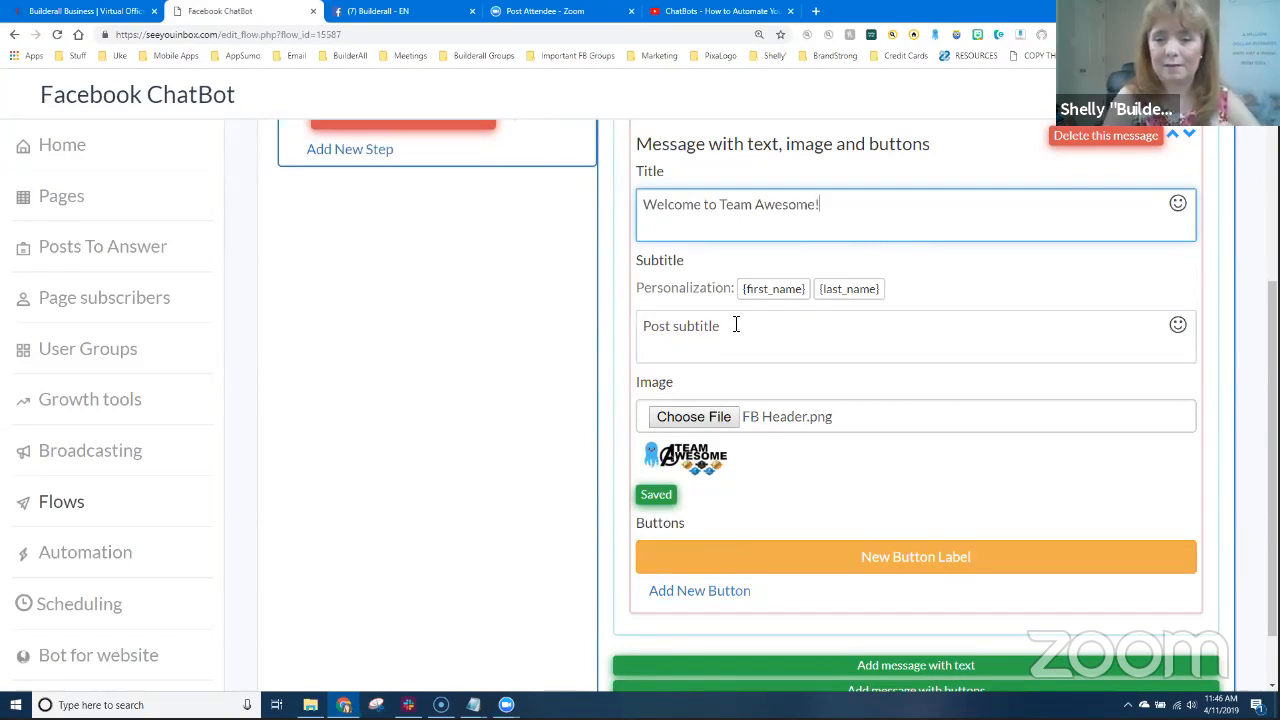
left_click_drag(735, 325, 643, 323)
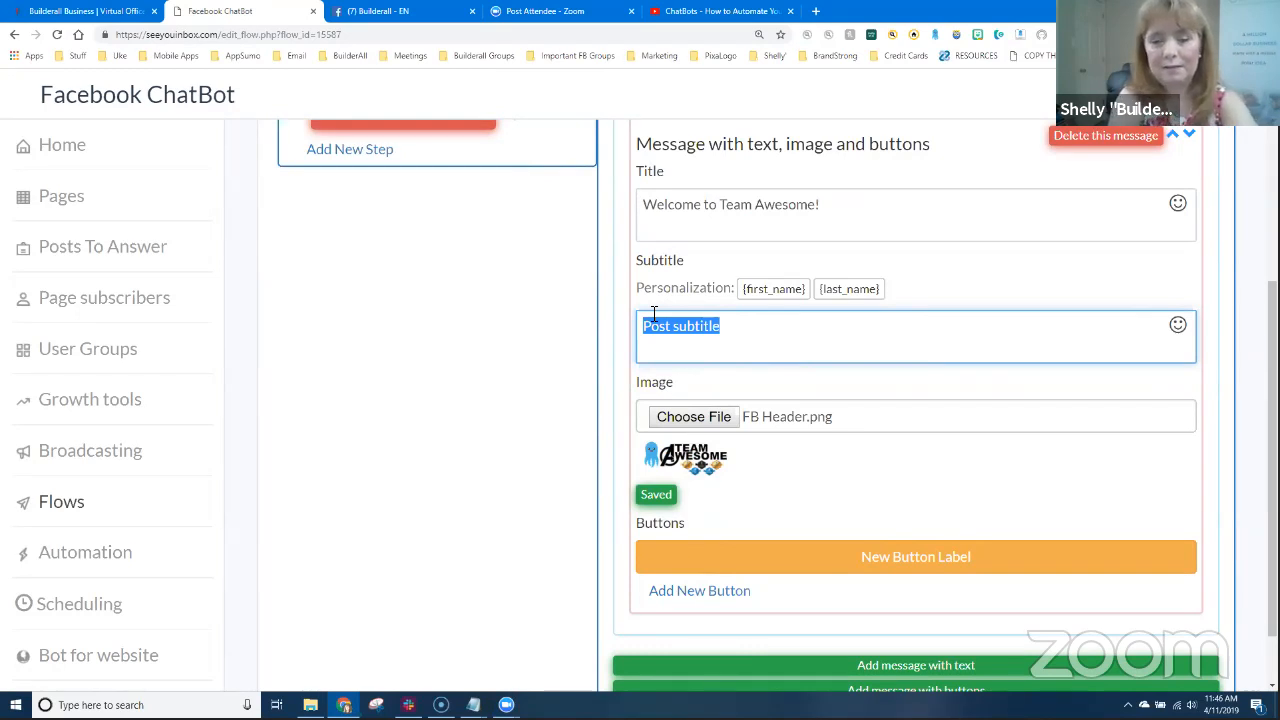
type("This ChatBot can be used to help you ge")
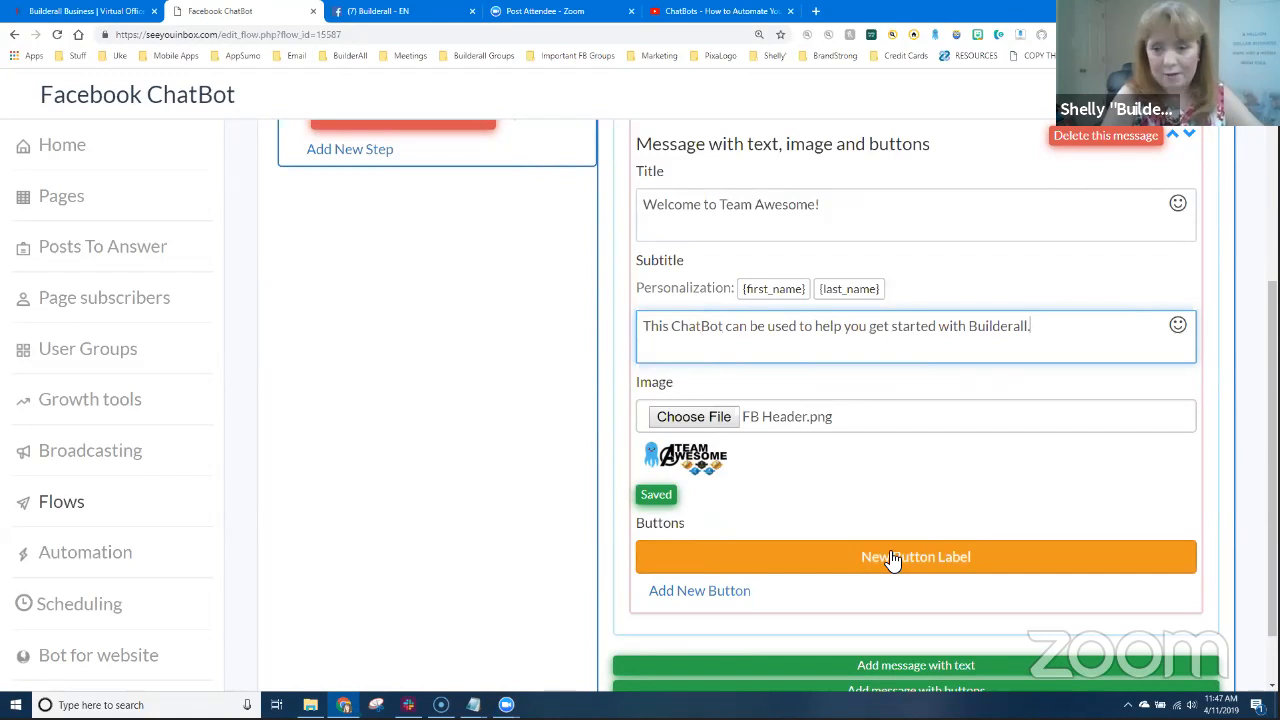
- Add two more buttons to the message below the existing one
scroll(894, 554, "down", 1)
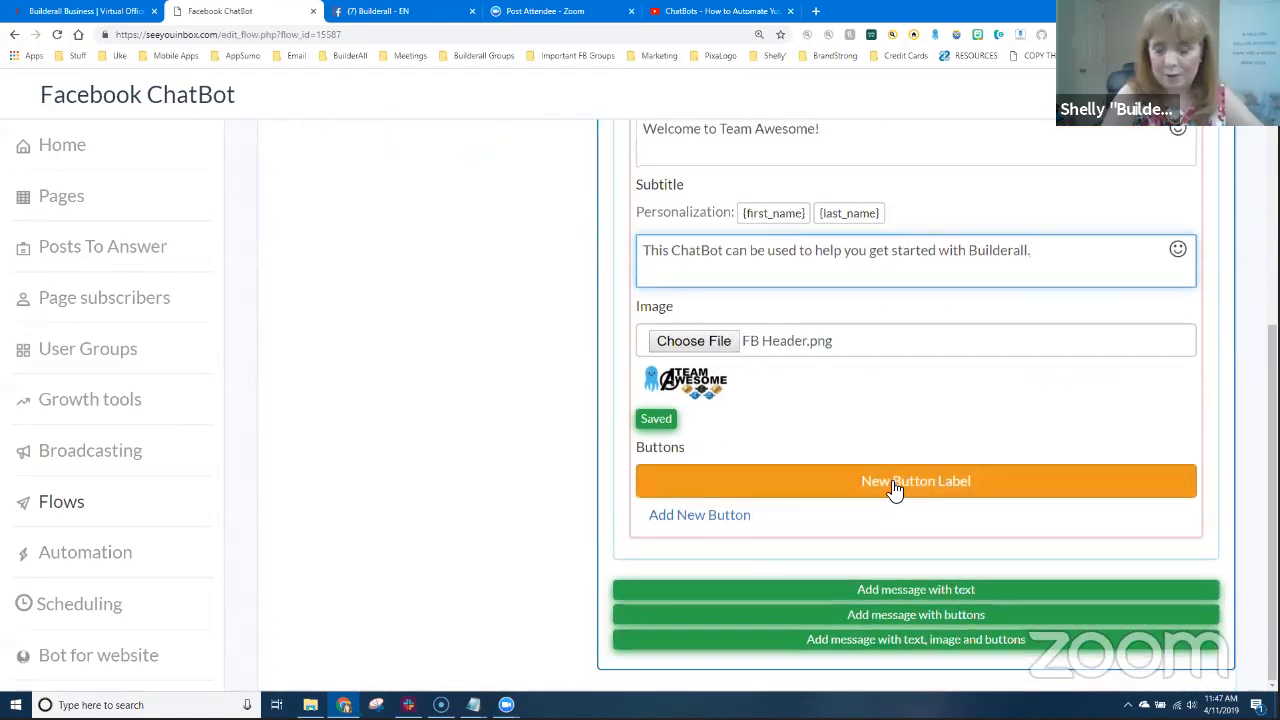
left_click(736, 517)
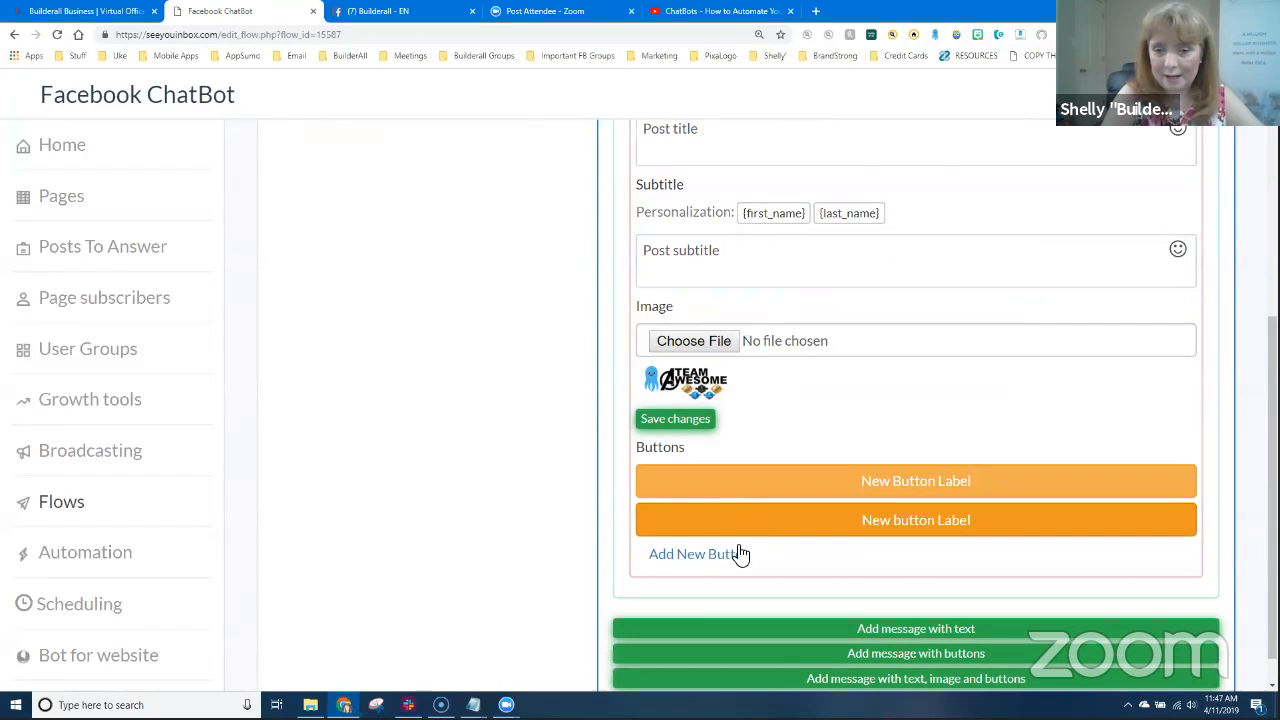
left_click(738, 557)
scroll(866, 523, "down", 1)
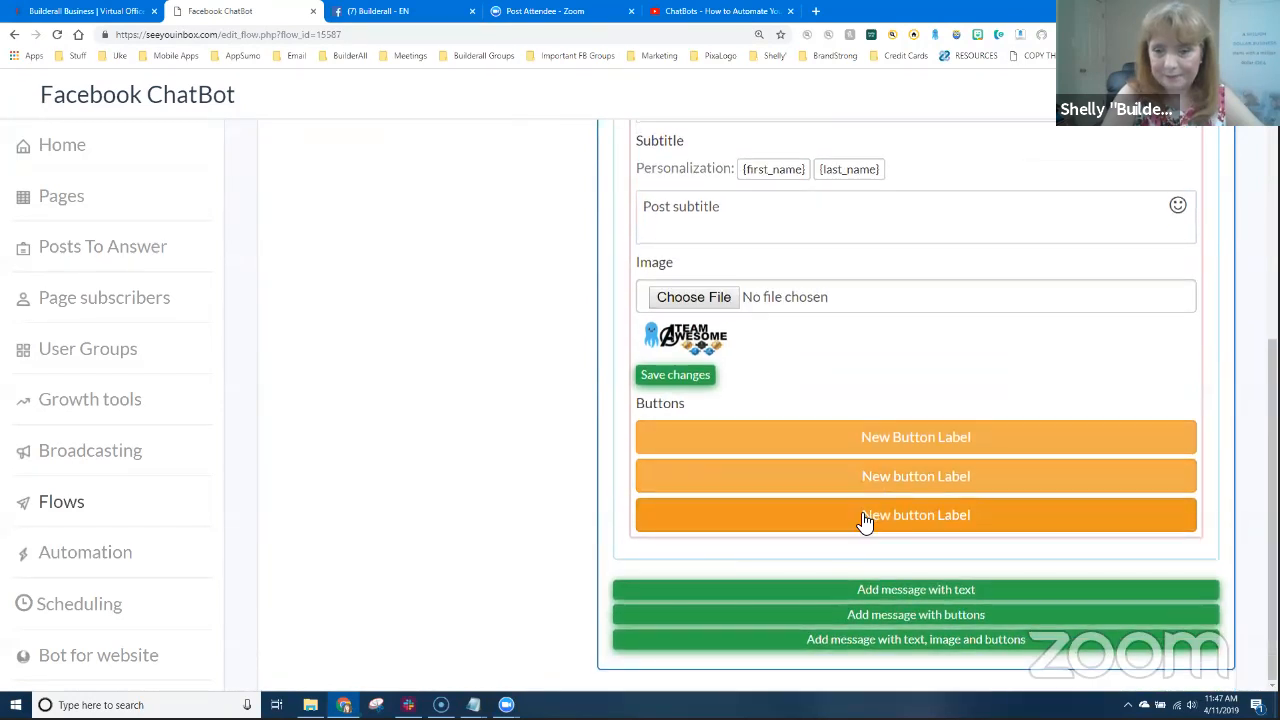
- Label the message's first button "Onboarding Training" with the Open URL action and save it
left_click(898, 440)
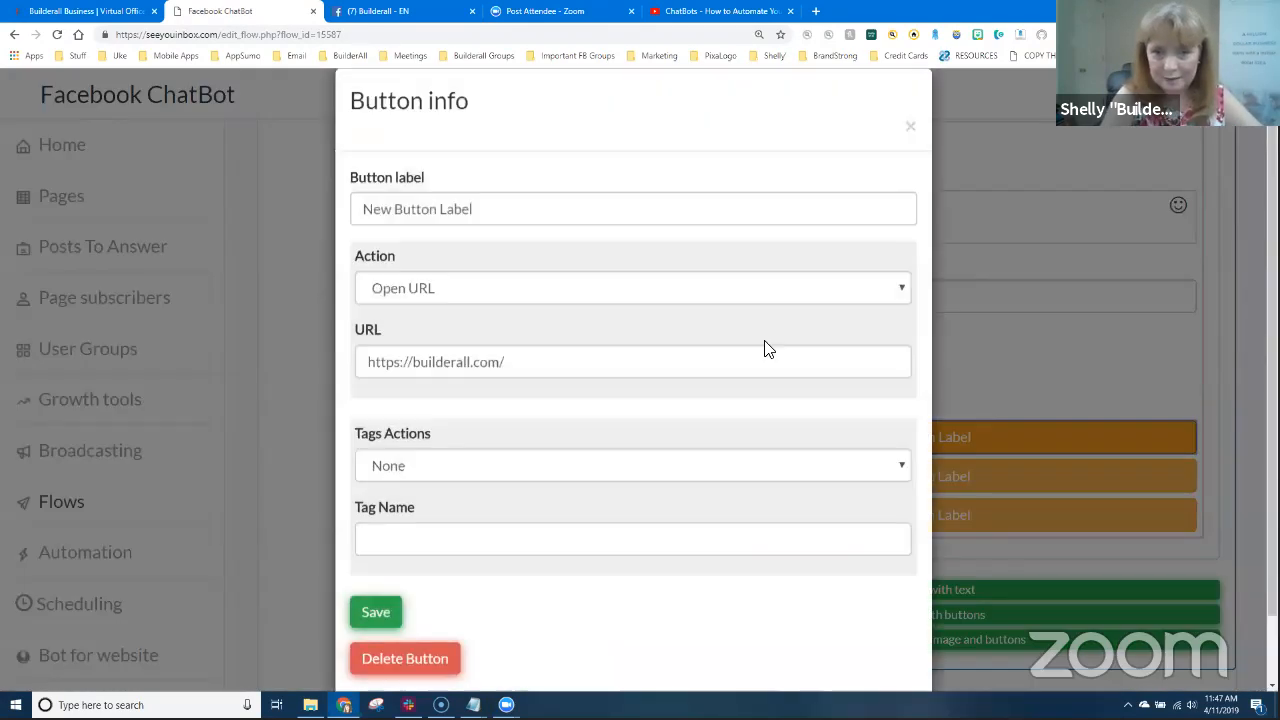
left_click_drag(521, 262, 302, 274)
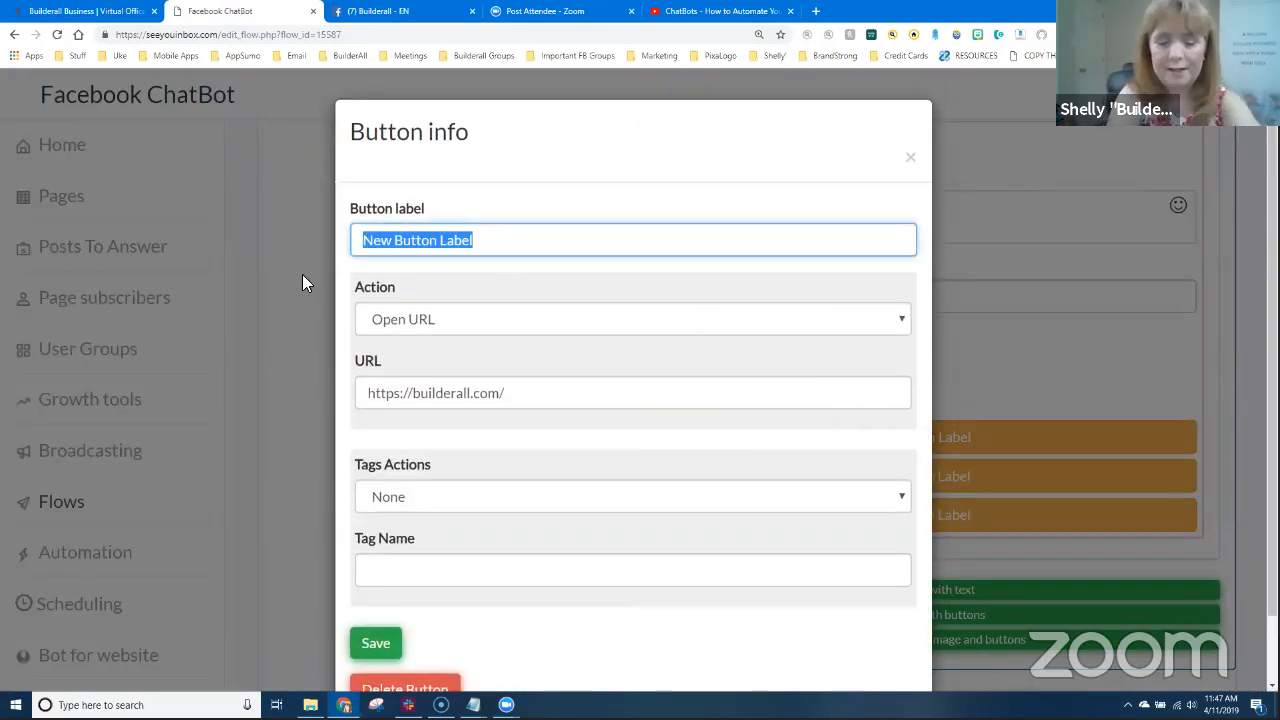
type("Onboarding Training")
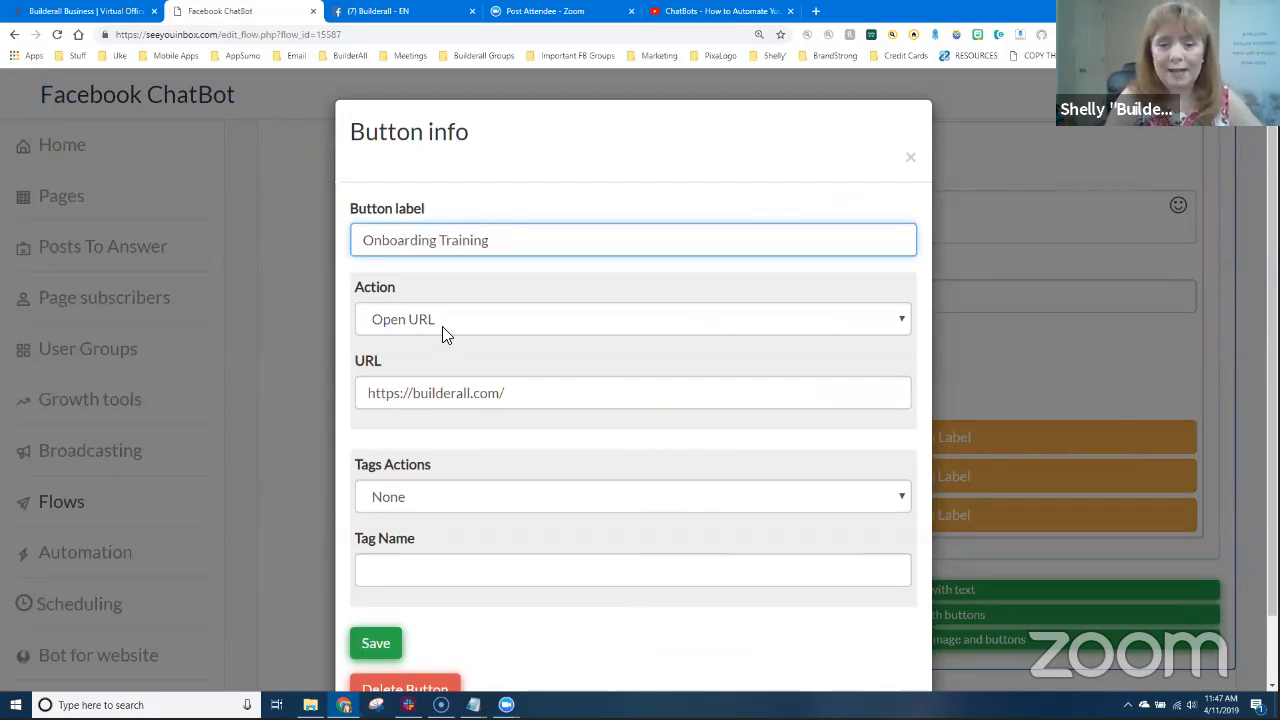
left_click(414, 322)
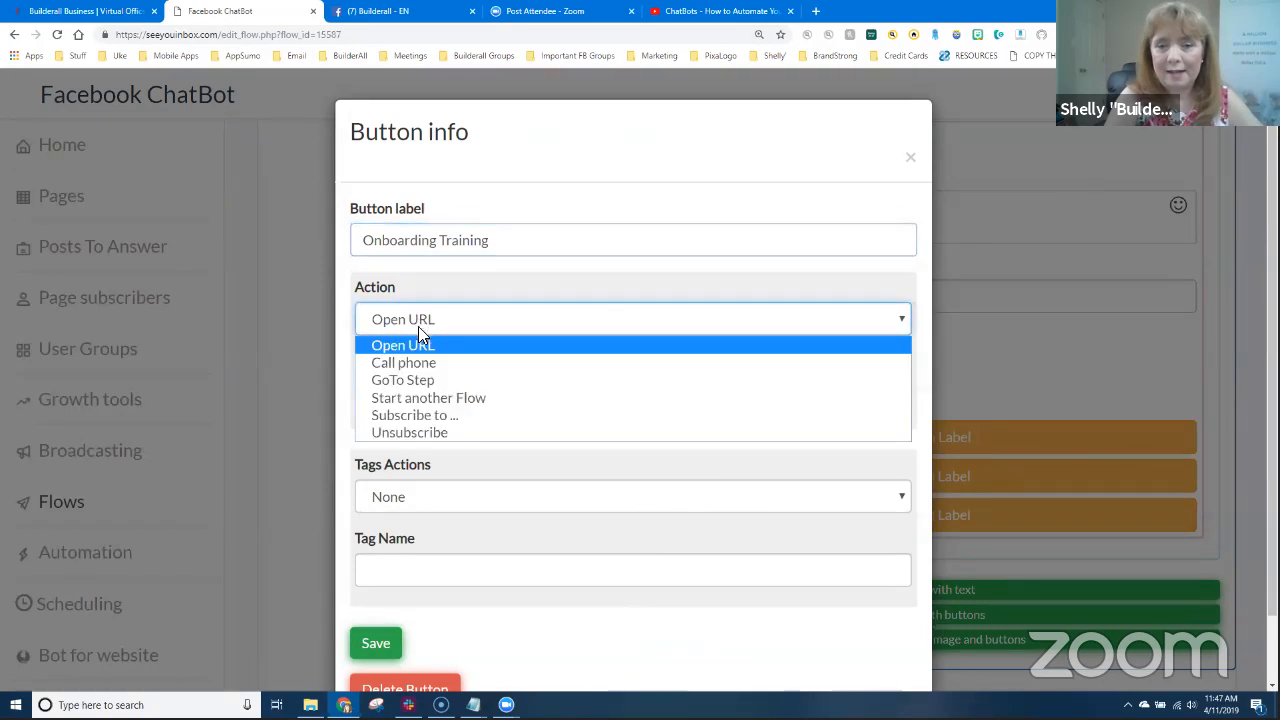
left_click(422, 342)
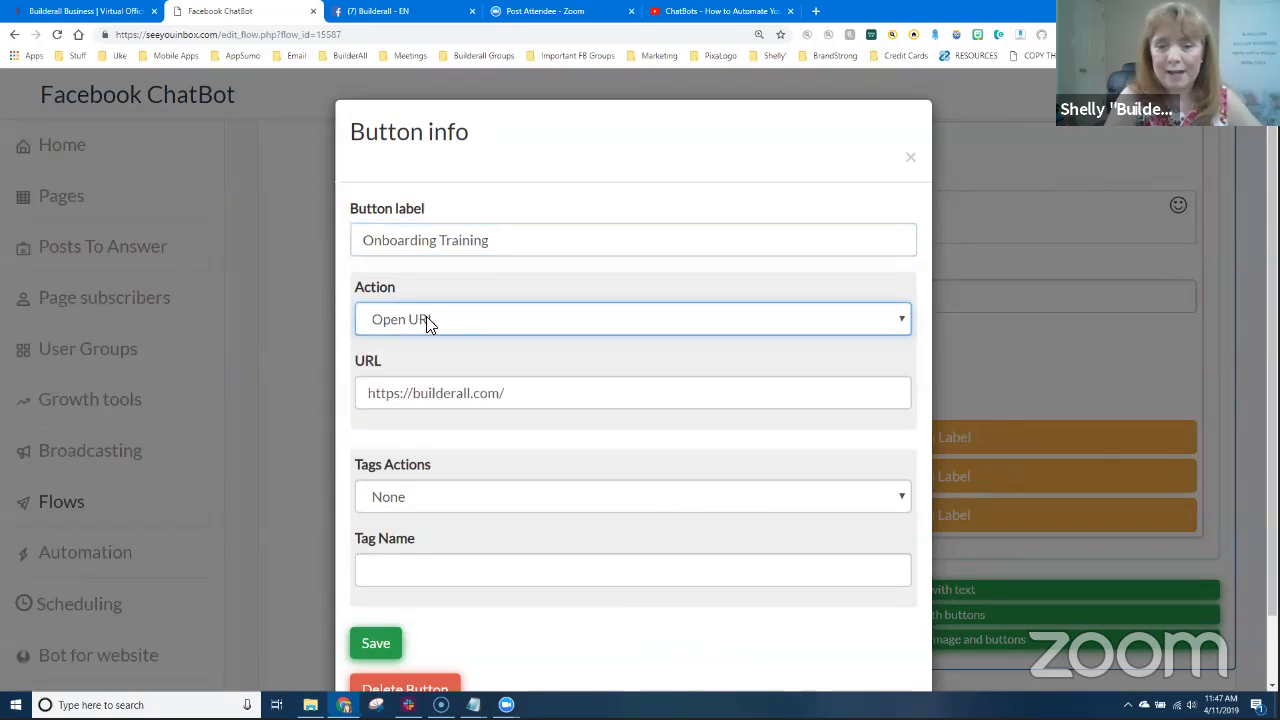
scroll(450, 556, "down", 1)
left_click(375, 569)
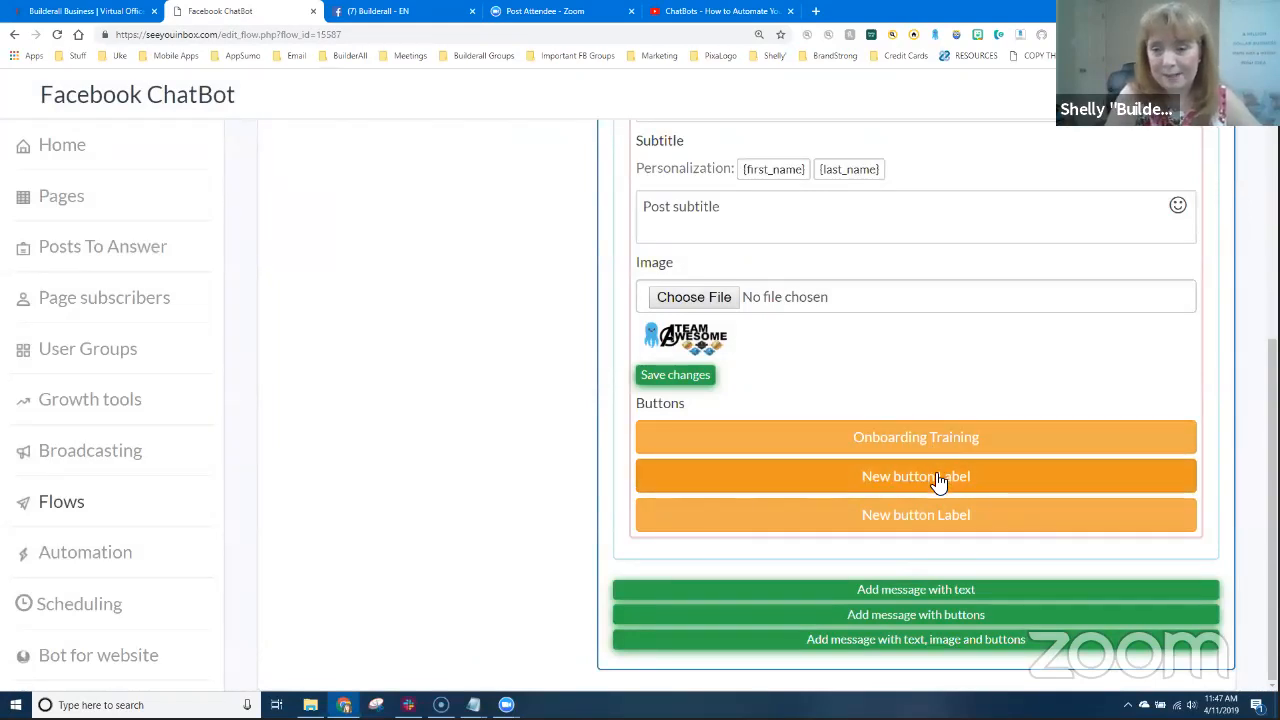
- Rename the message's second button "Affiliate Info" and save it
left_click(938, 480)
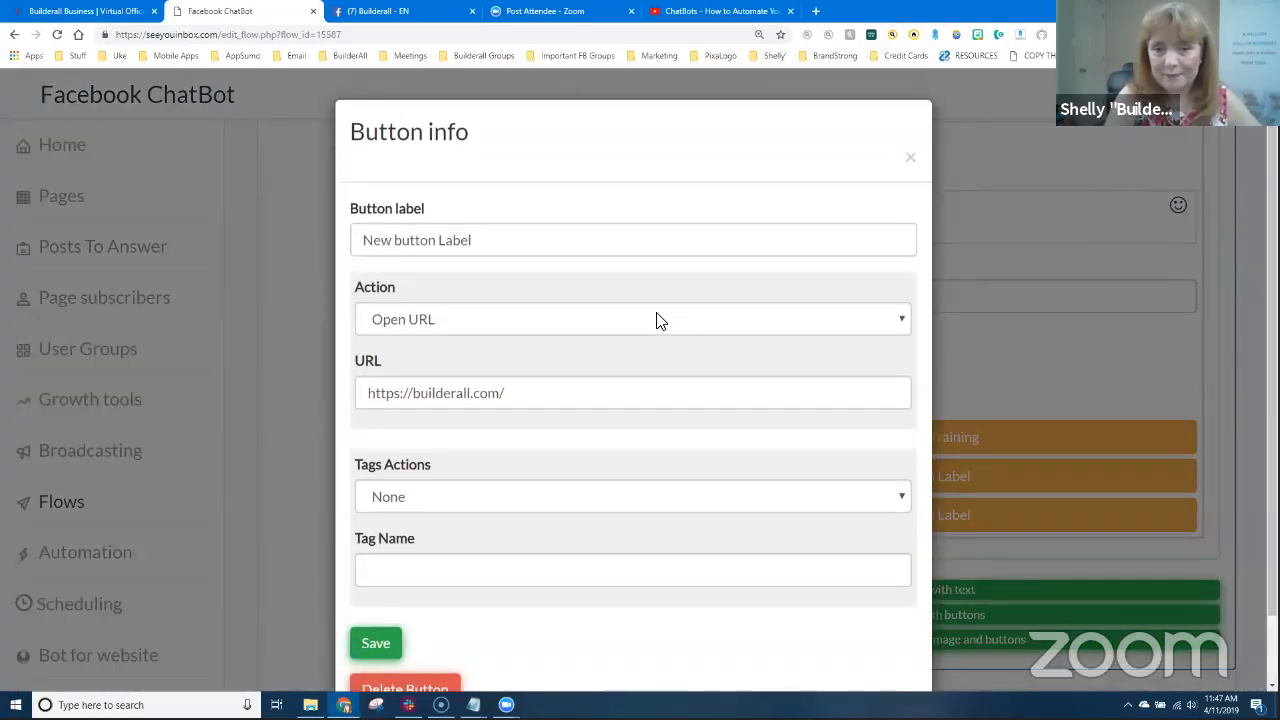
left_click_drag(502, 246, 249, 243)
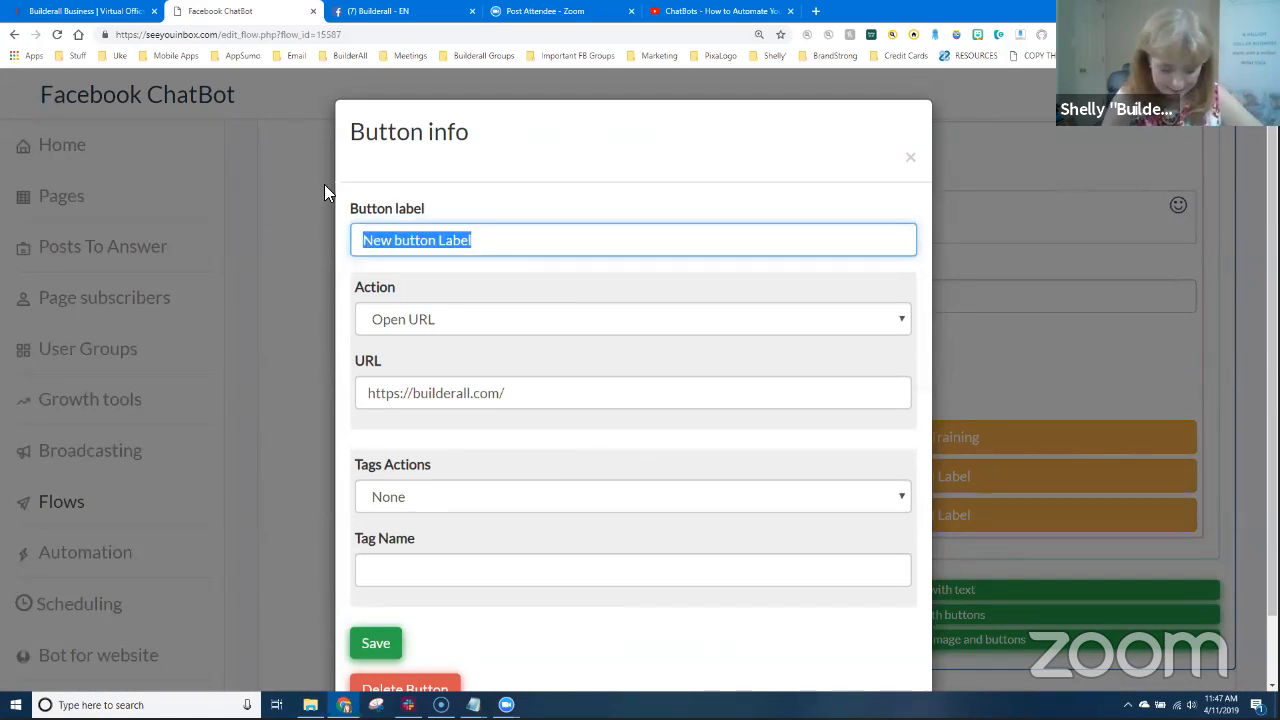
type("Affili")
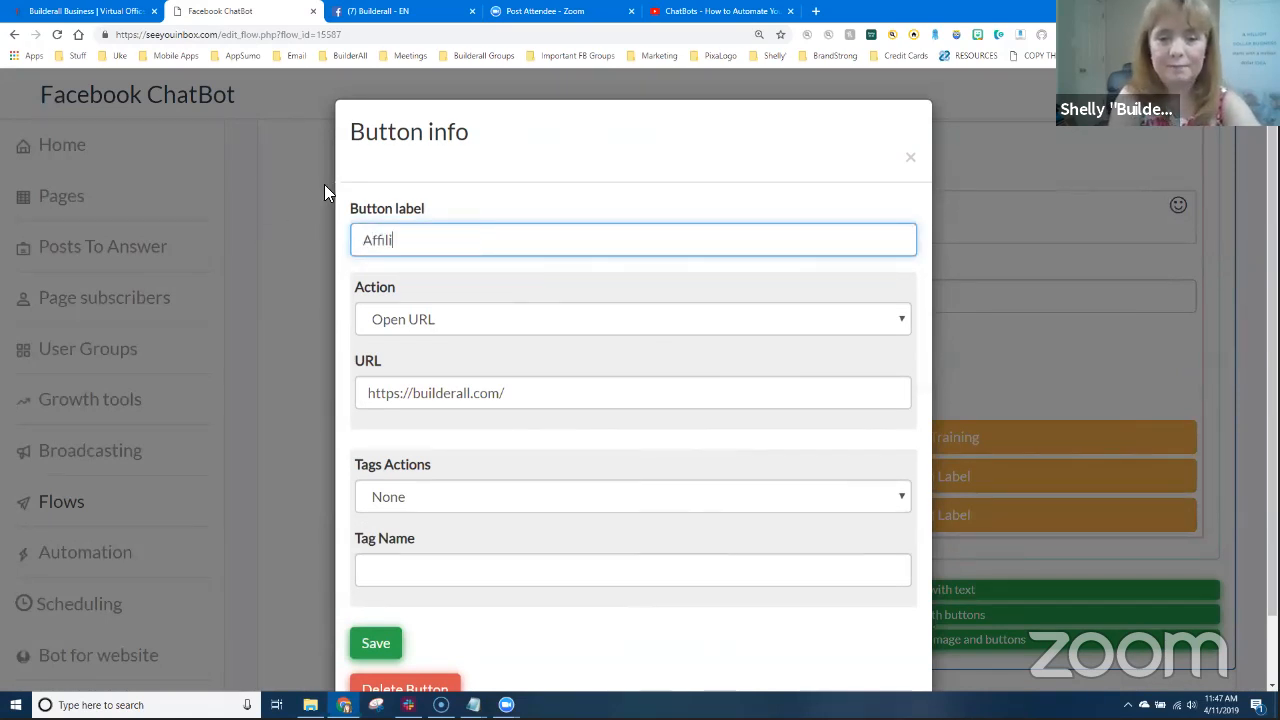
type("ate Informatio")
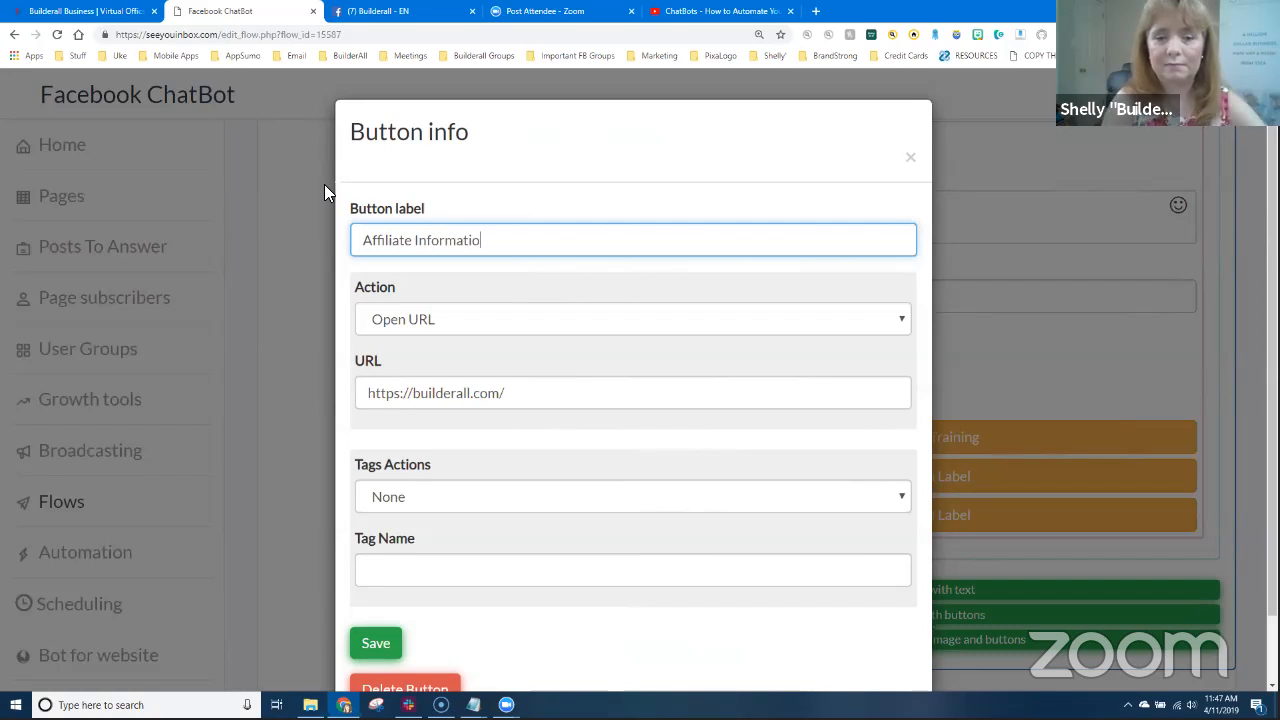
key("BackSpace")
key("BackSpace")
key("BackSpace")
key("BackSpace")
key("BackSpace")
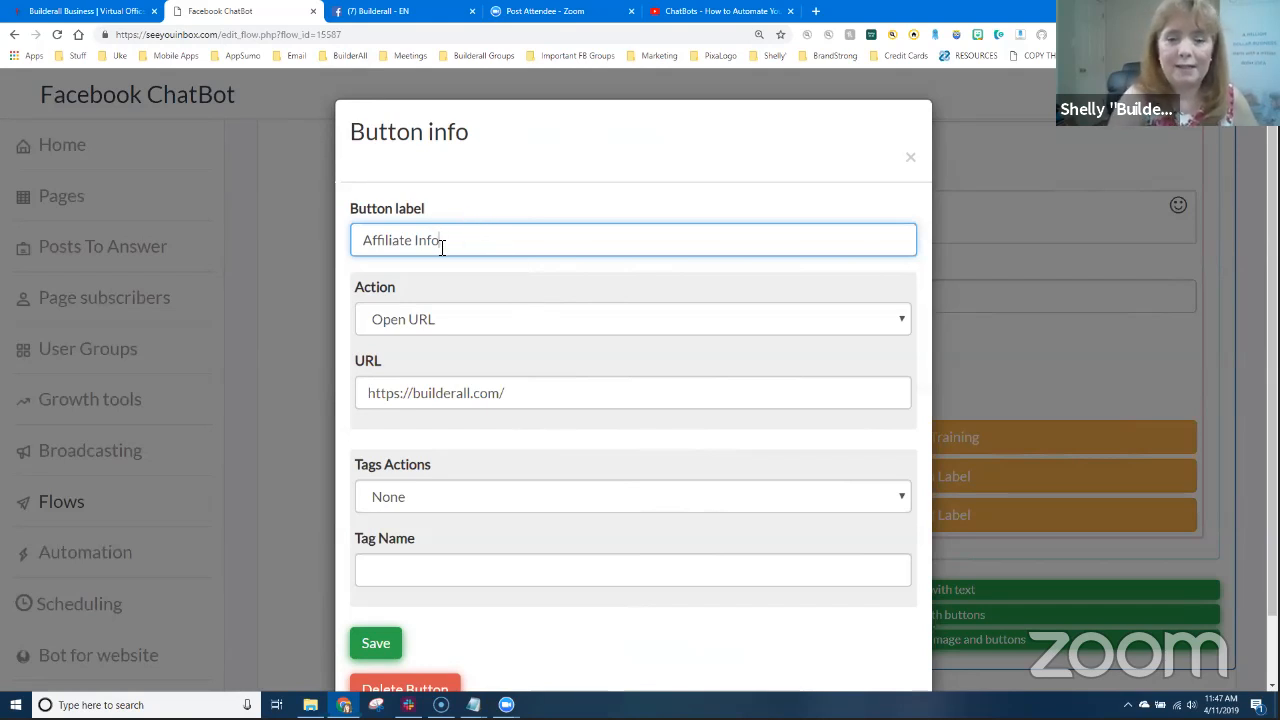
left_click(378, 645)
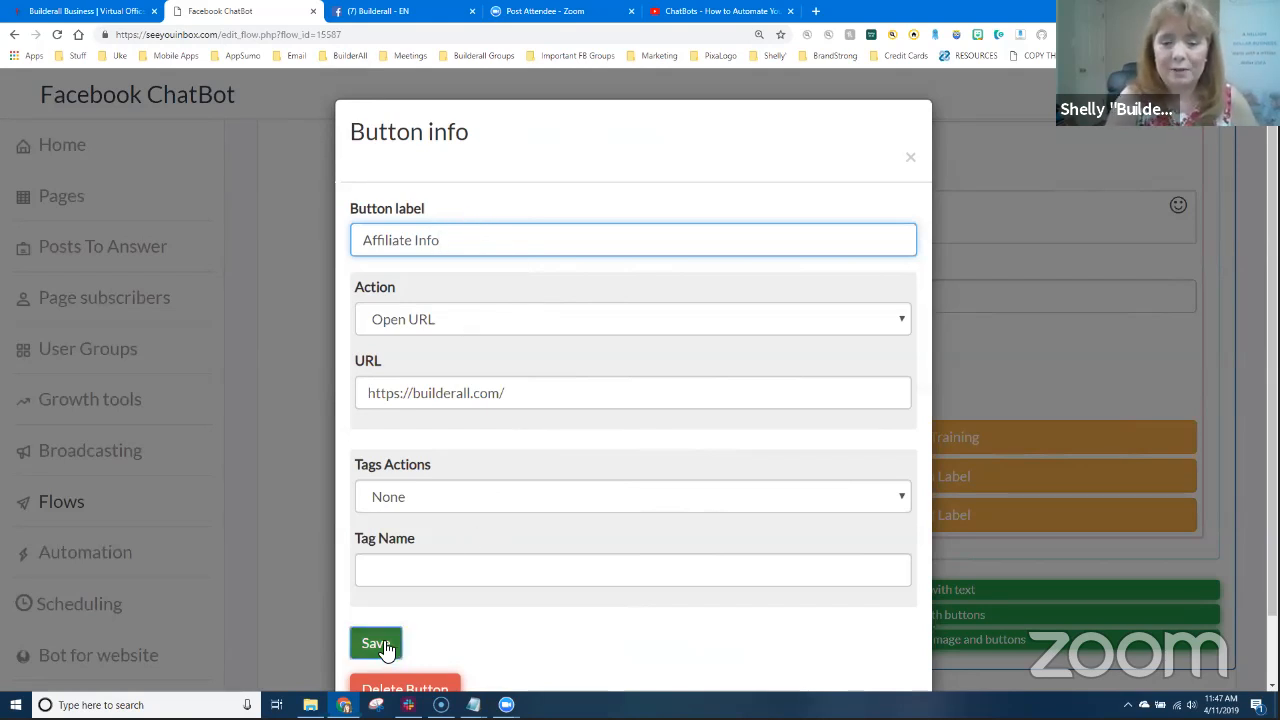
- Rename the third button "Team Resources", save it, and save the message changes
left_click(877, 517)
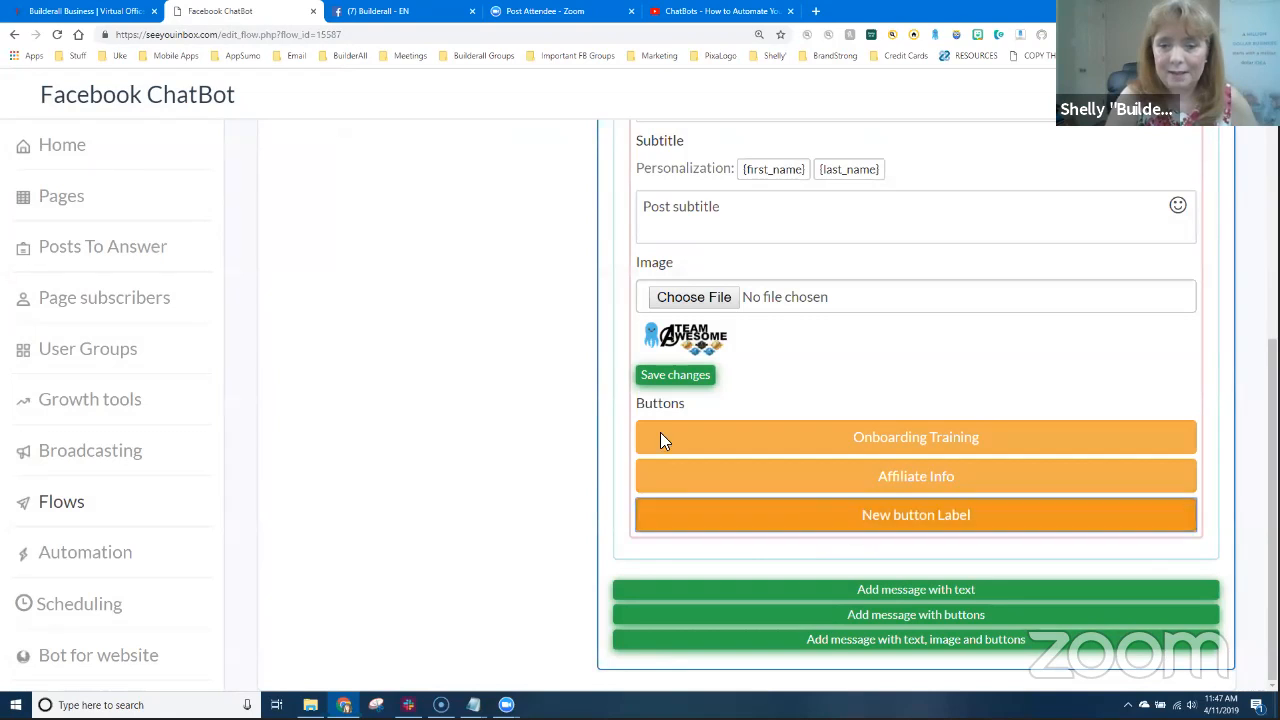
left_click_drag(489, 240, 282, 240)
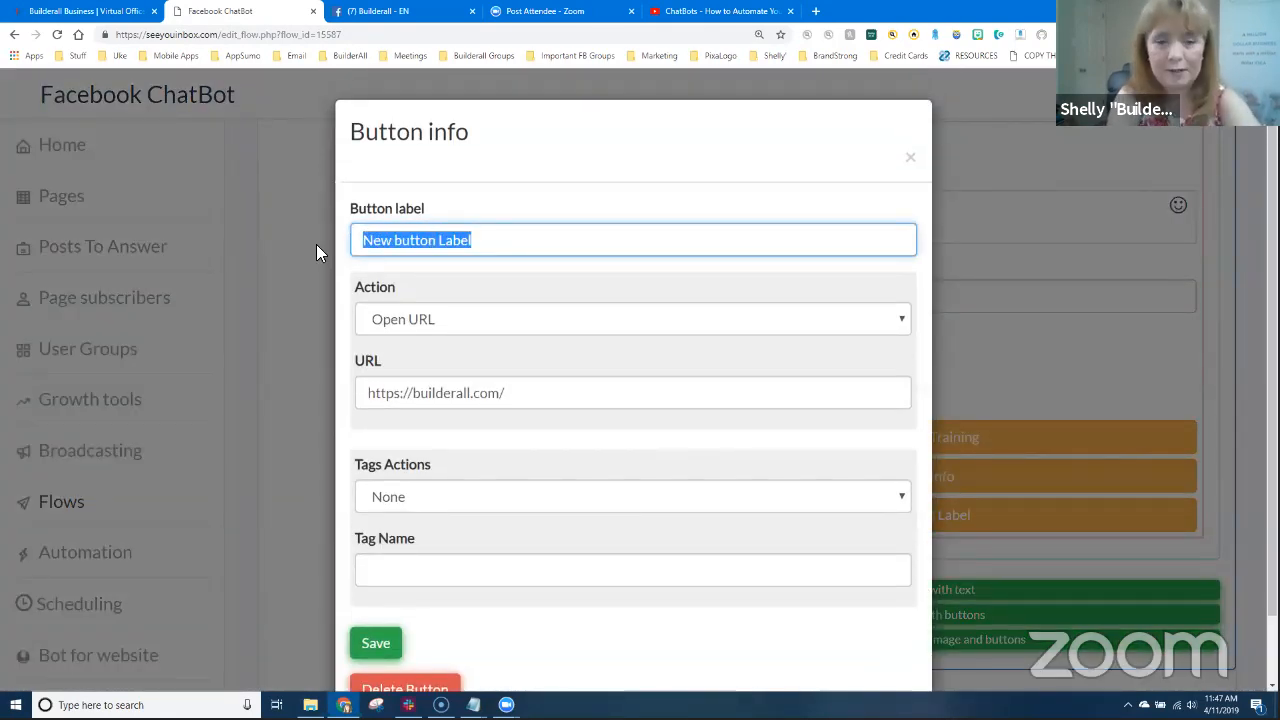
type("Team Resources")
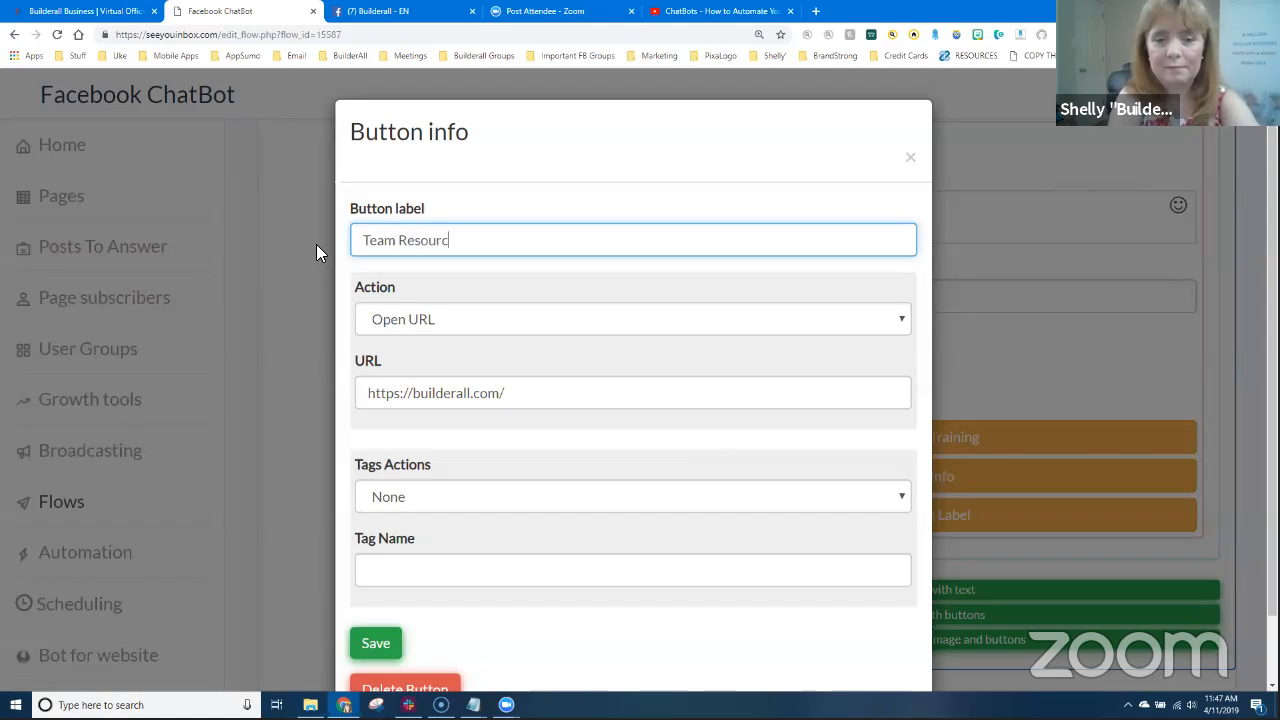
left_click(378, 642)
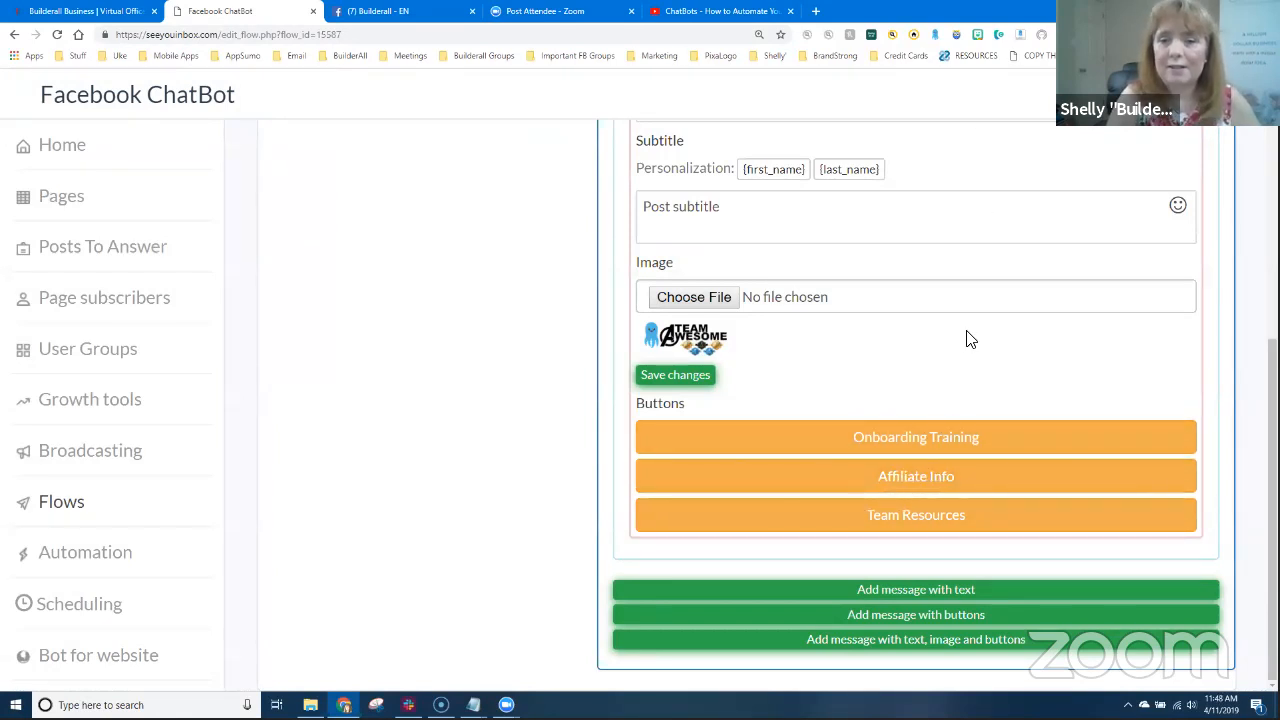
scroll(966, 340, "up", 3)
scroll(962, 344, "down", 3)
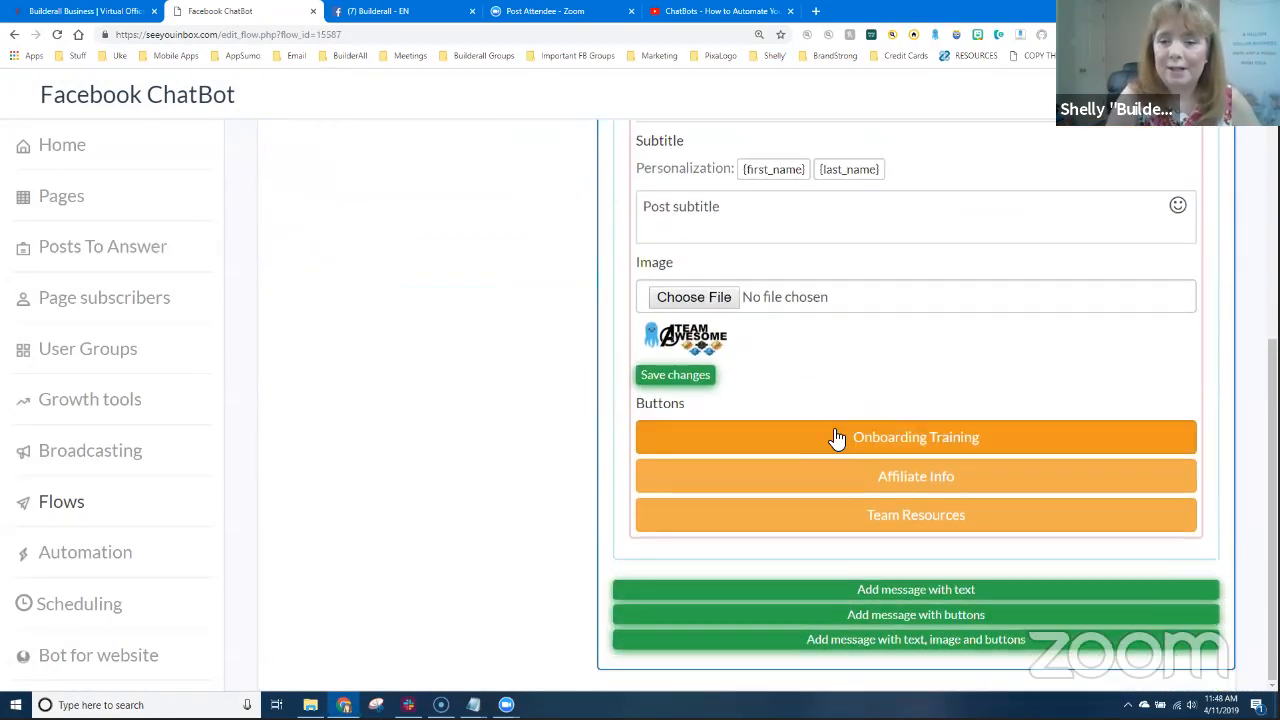
left_click(685, 378)
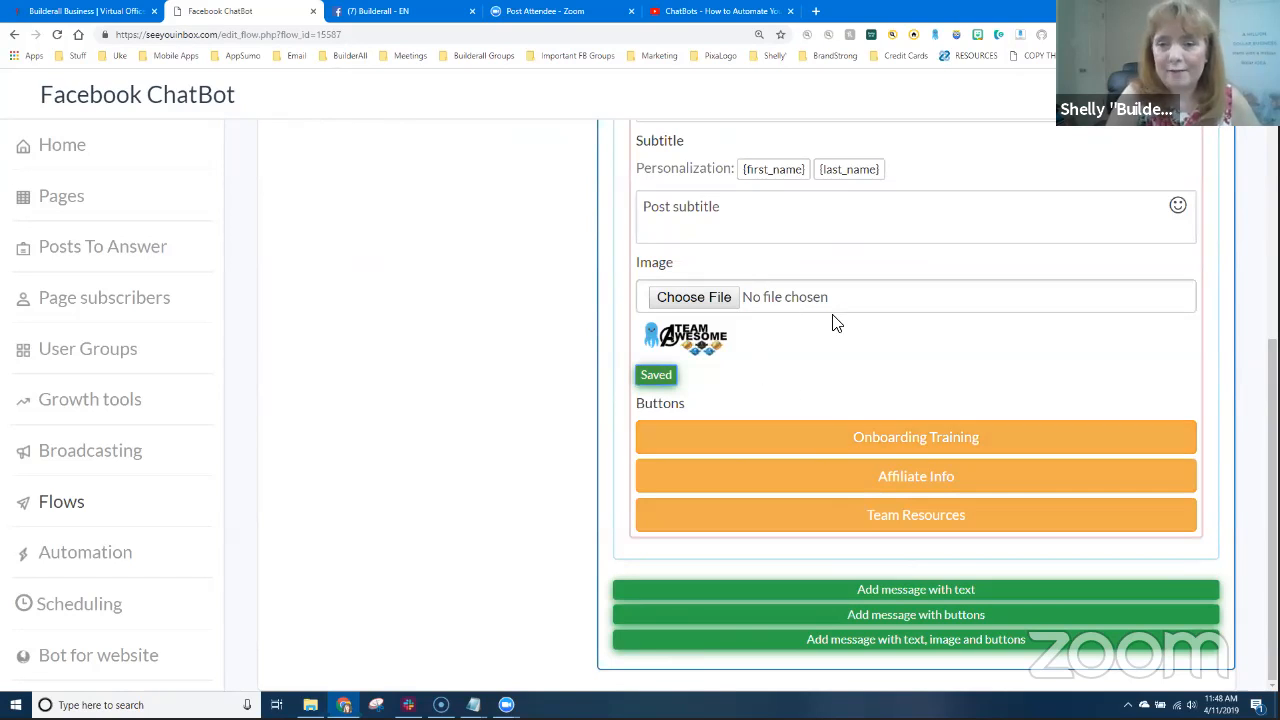
- Set the message title to "Welcome to Team Awesome!" and subtitle to "You can use this chatbot to learn more about Builderall.", and save
scroll(800, 355, "up", 2)
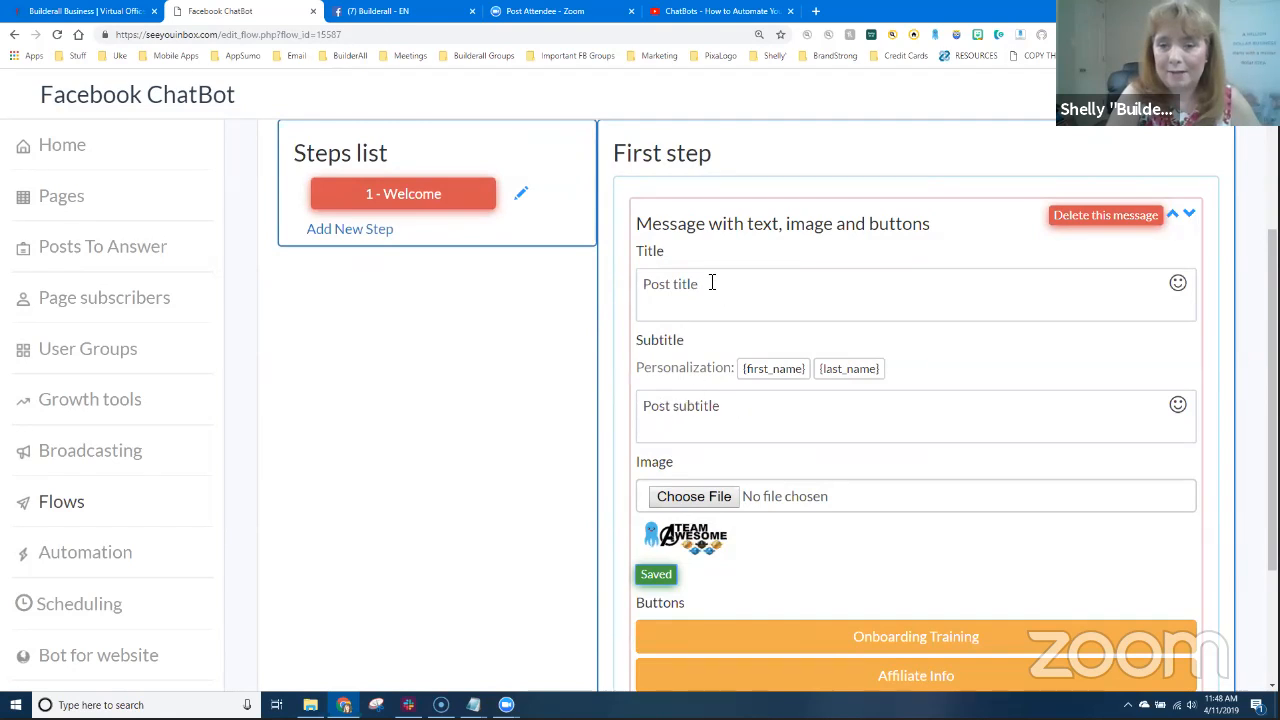
left_click_drag(714, 283, 587, 295)
type("Welcome to Team Awesome!")
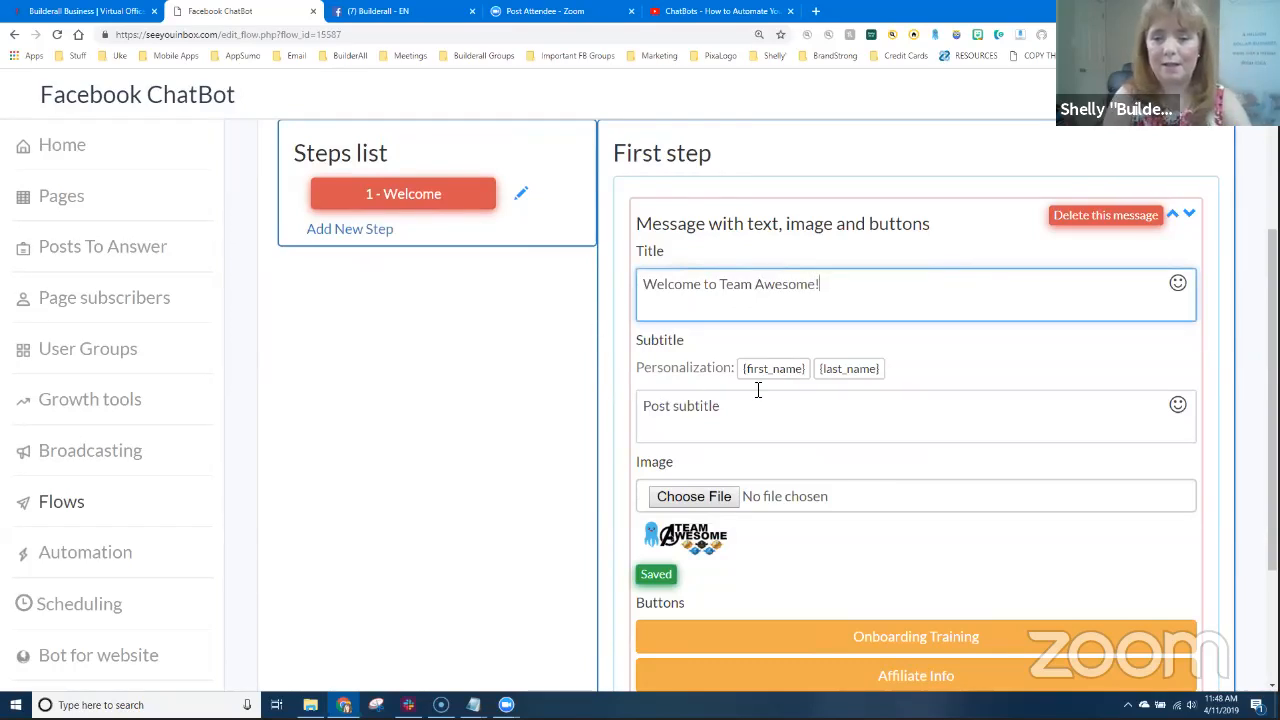
left_click_drag(725, 405, 512, 403)
type("Y")
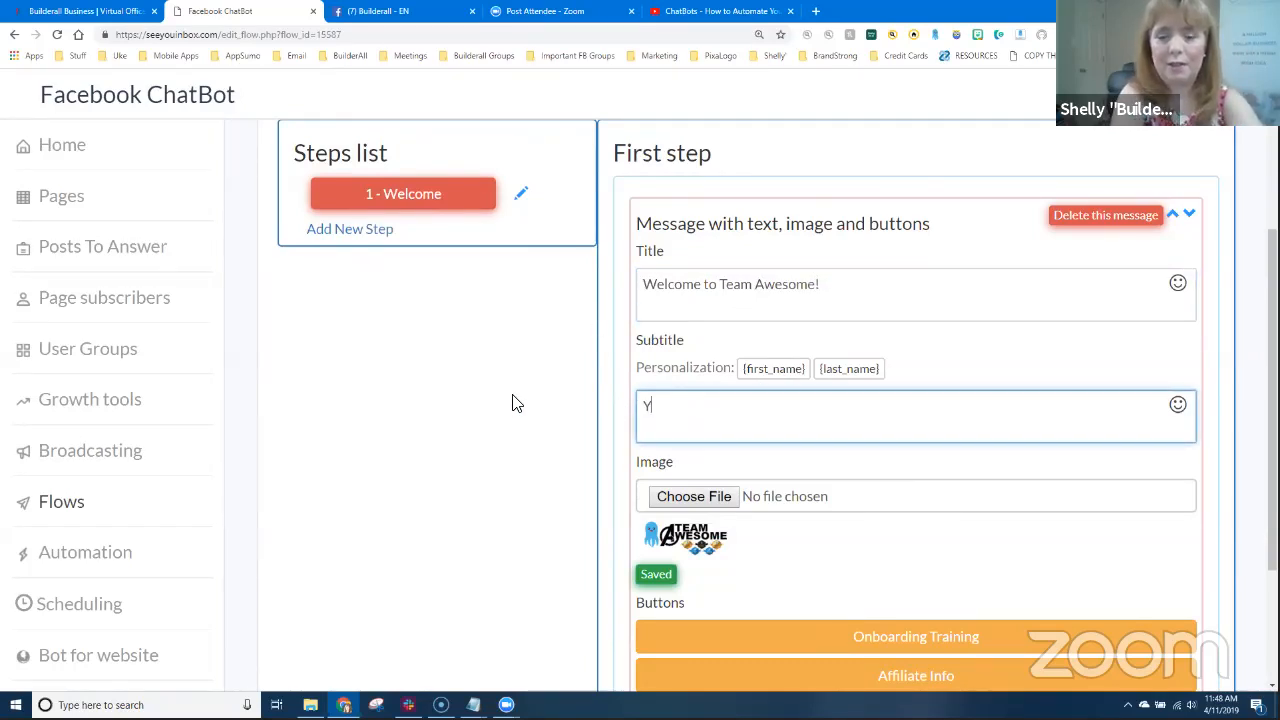
type("ou can use this chat")
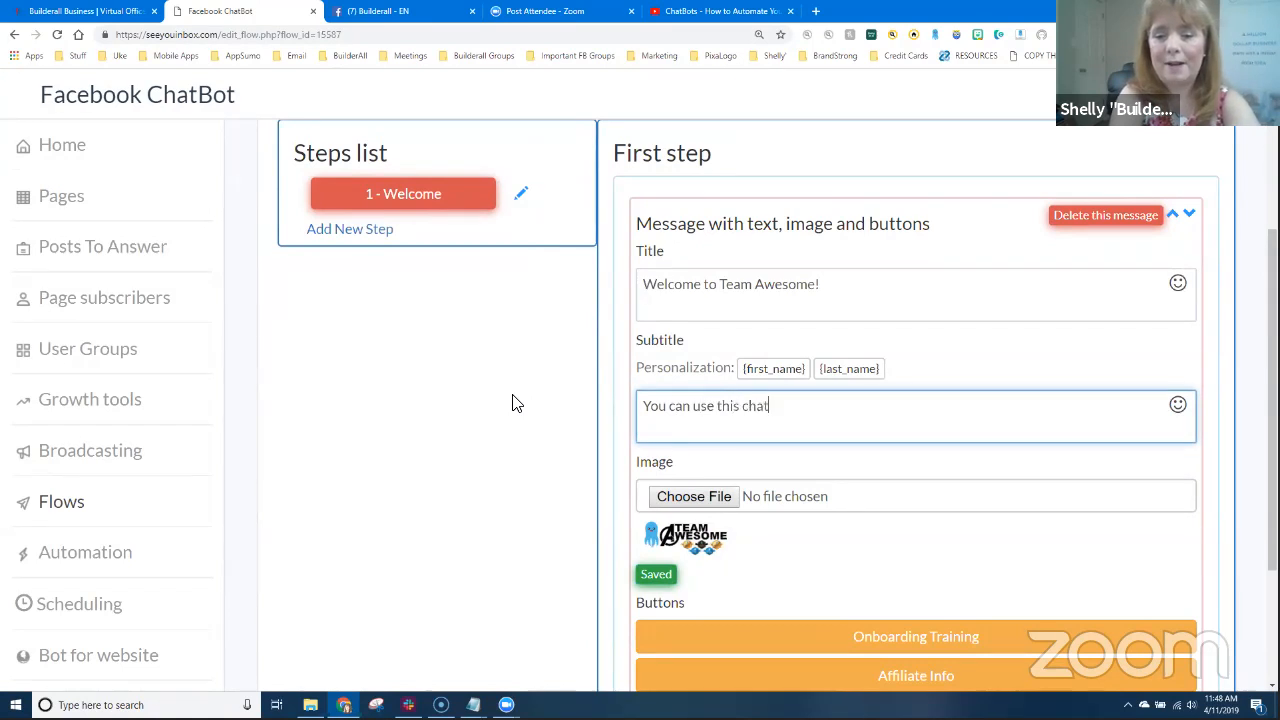
type("bot to learn more about Builderall.")
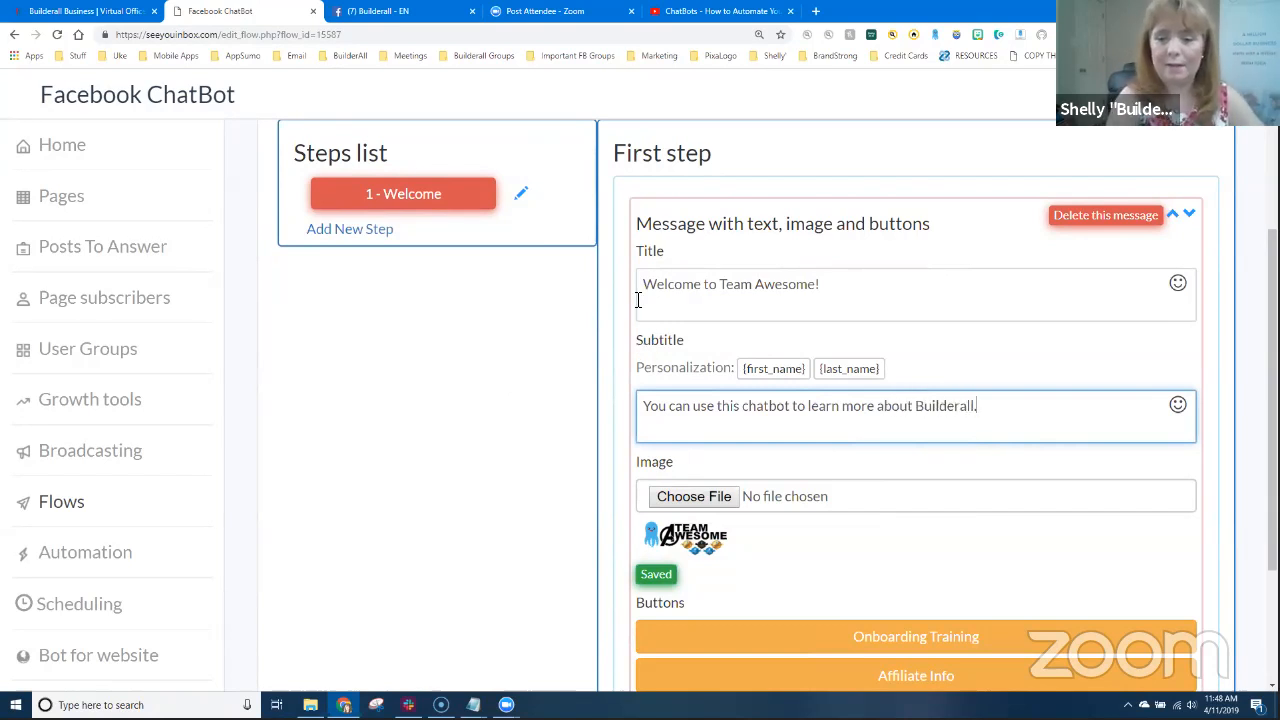
left_click(664, 588)
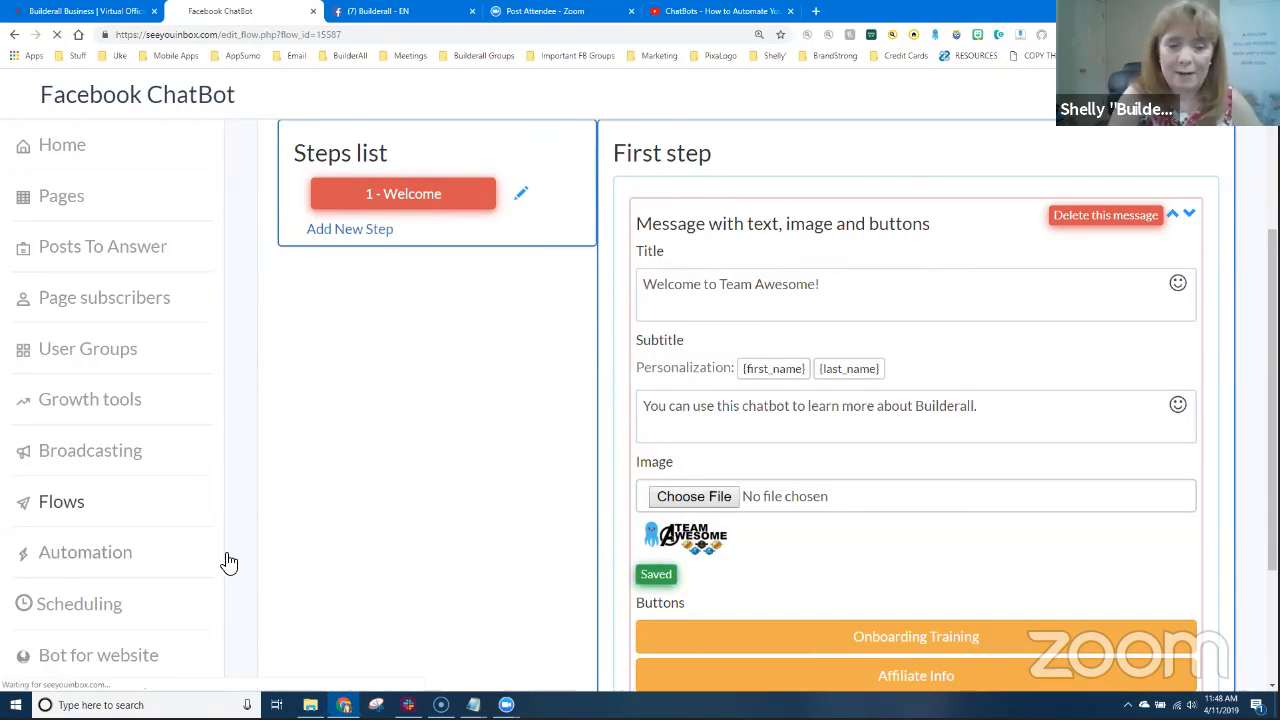
- Open the automation settings for the Builderall Team Awesome page and review its welcome message
left_click(88, 558)
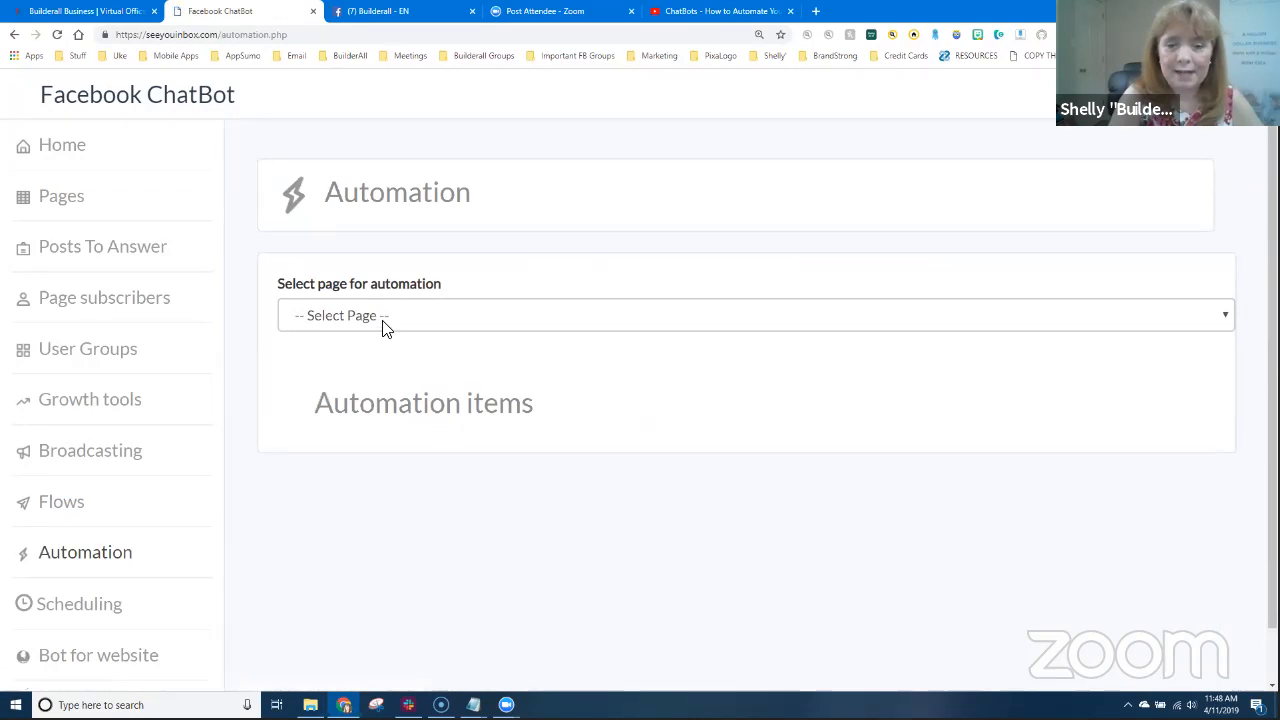
left_click(385, 318)
left_click(376, 412)
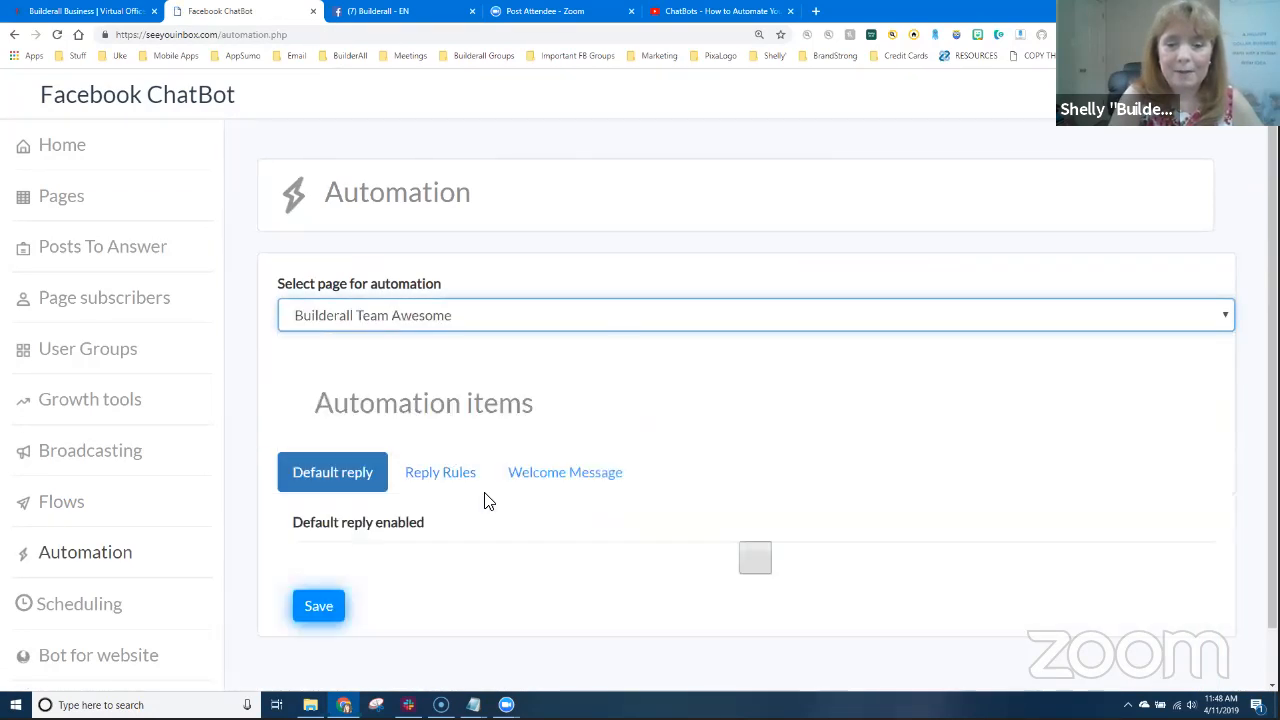
left_click(583, 474)
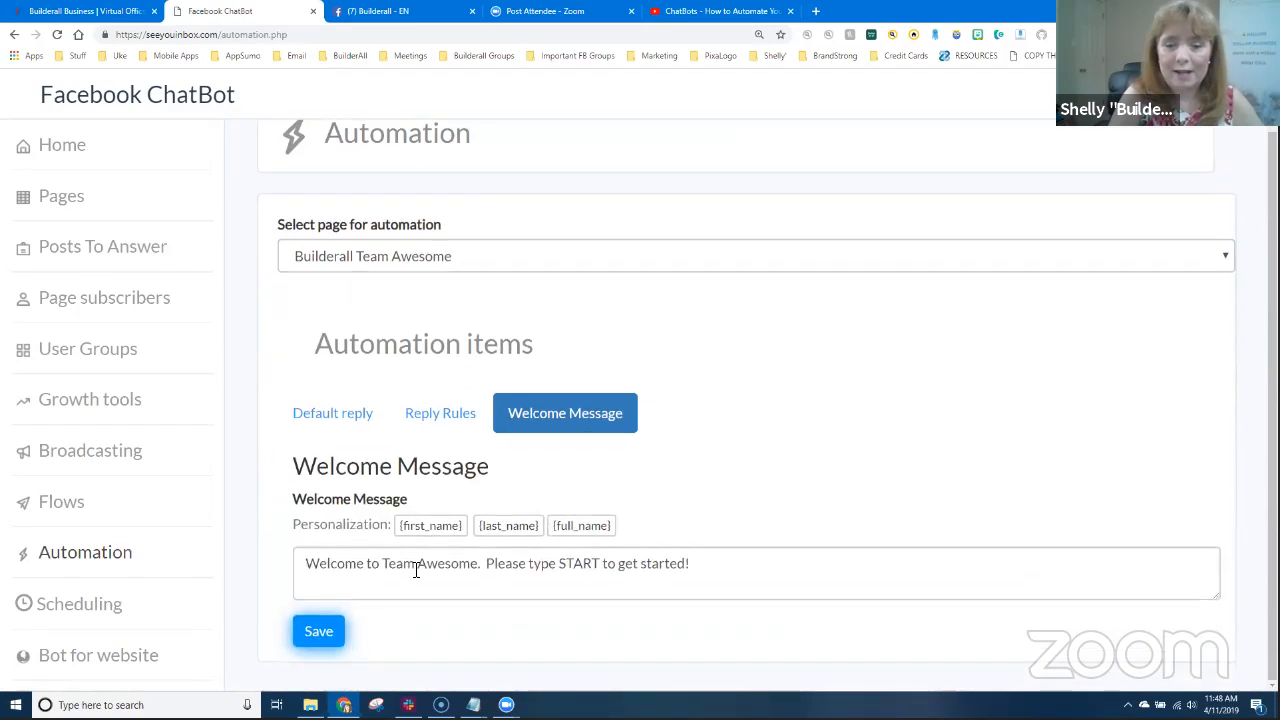
- Delete the page's existing reply rule that starts the First ChatBot flow
left_click(456, 424)
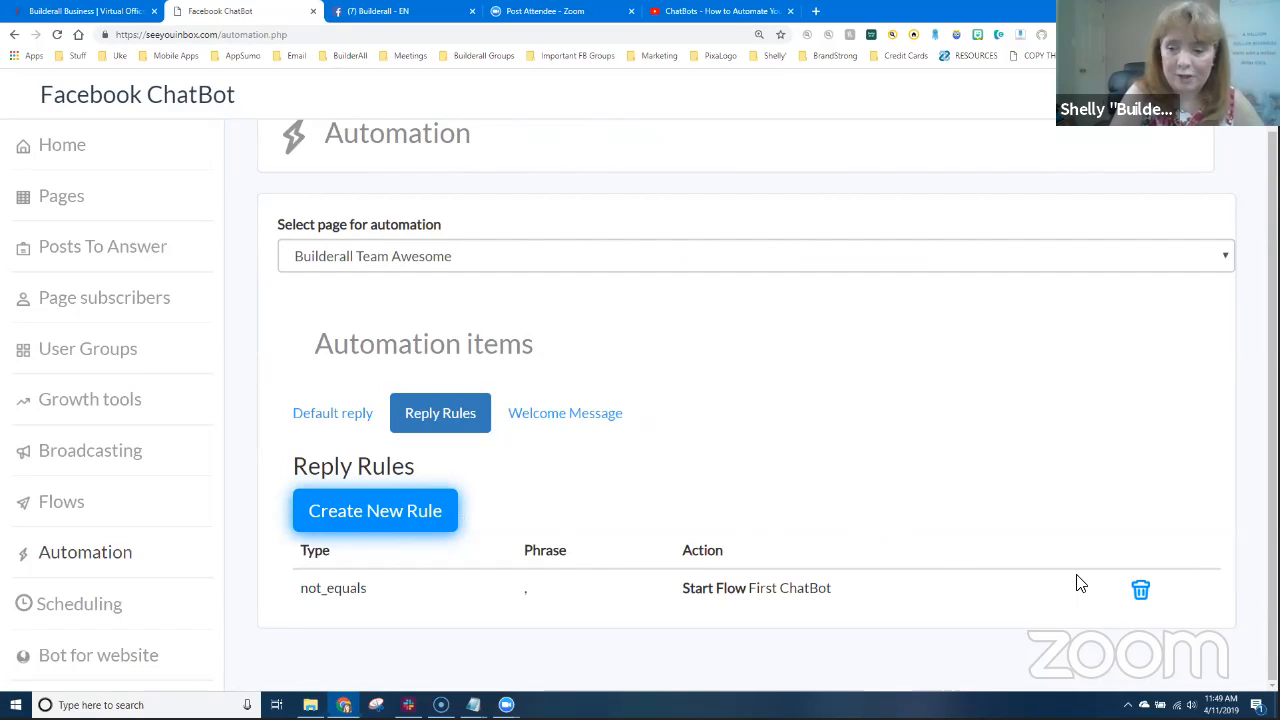
left_click(1141, 592)
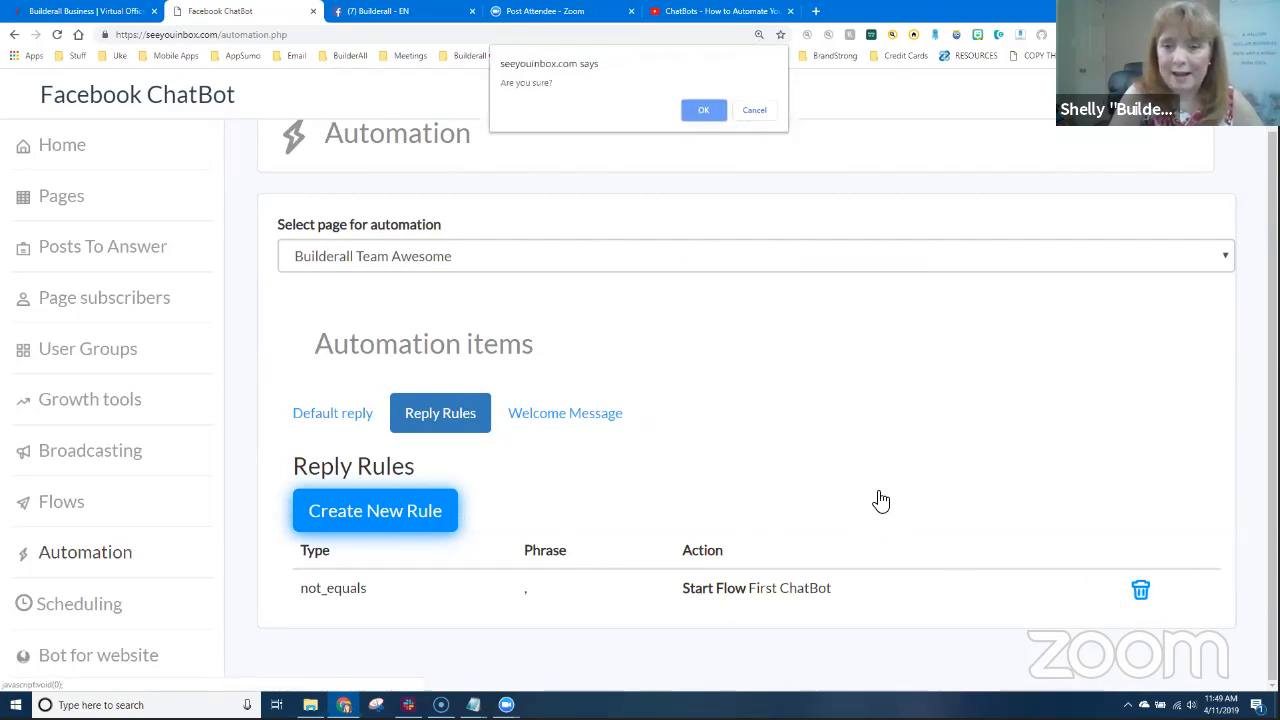
left_click(702, 112)
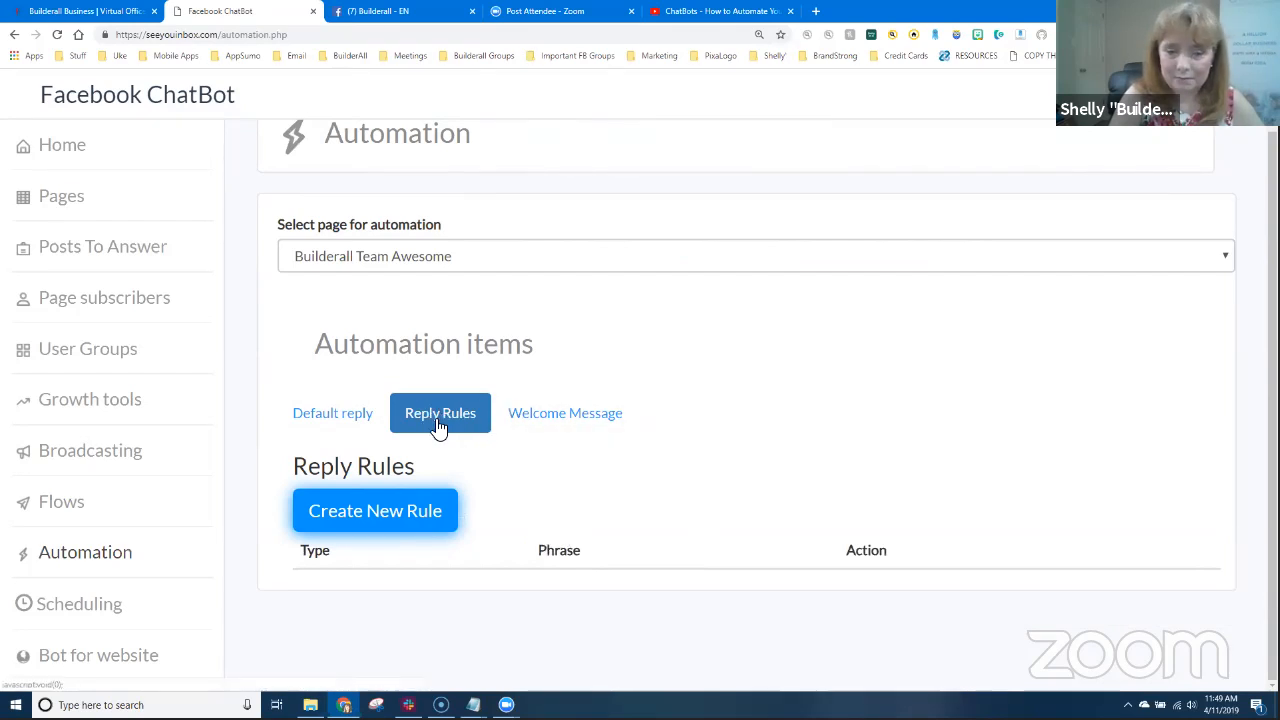
- Create a Not Equals reply rule with the phrase "." that starts the Team Awesome flow
left_click(403, 522)
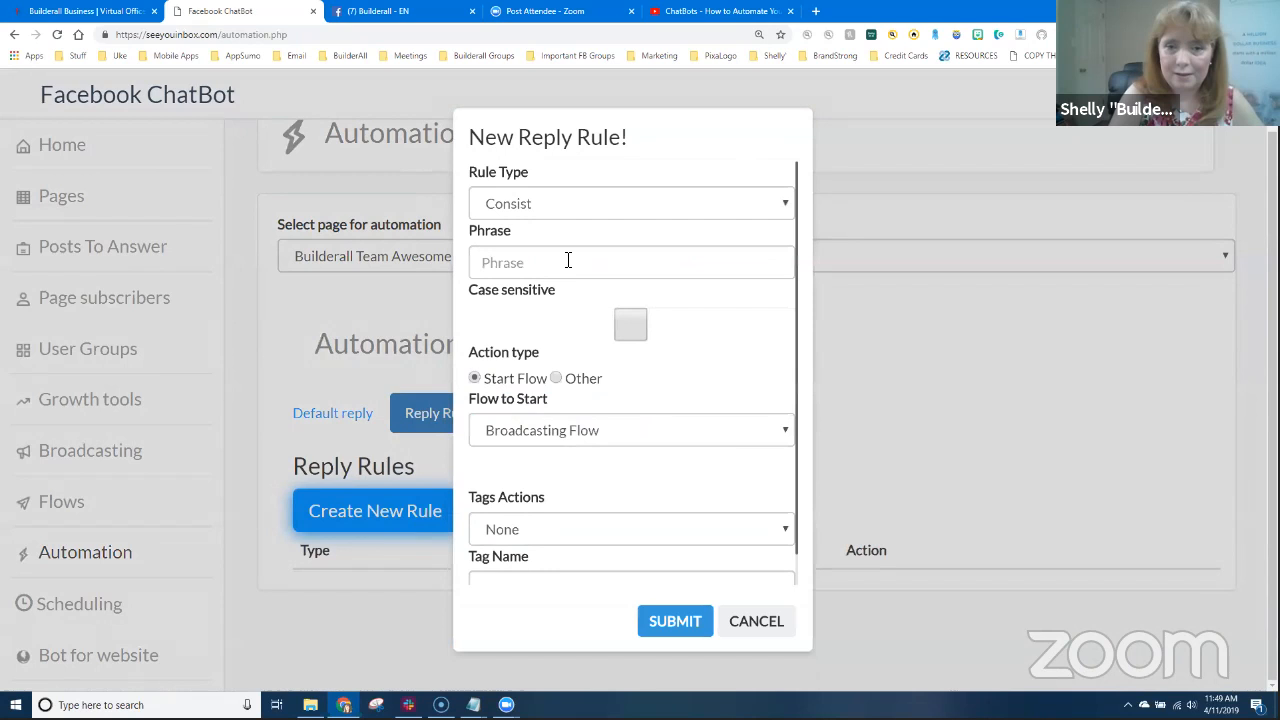
left_click(558, 206)
left_click(550, 278)
left_click(560, 266)
type(".")
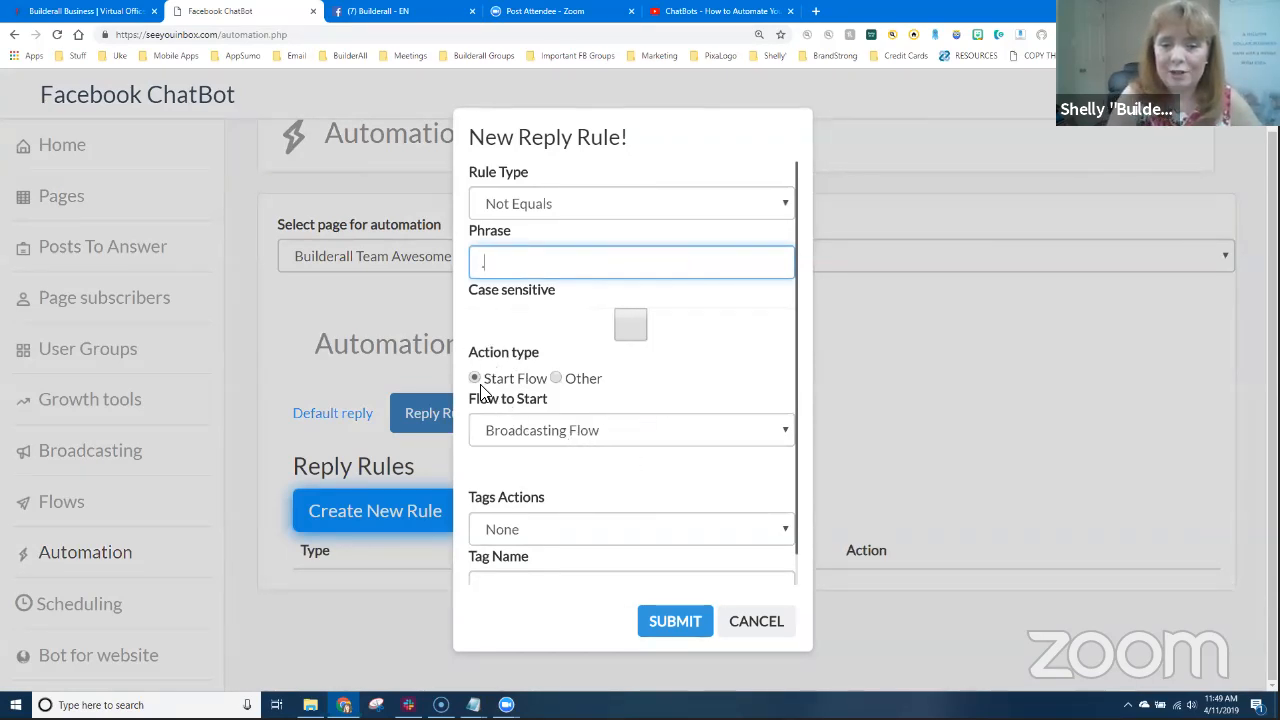
left_click(558, 435)
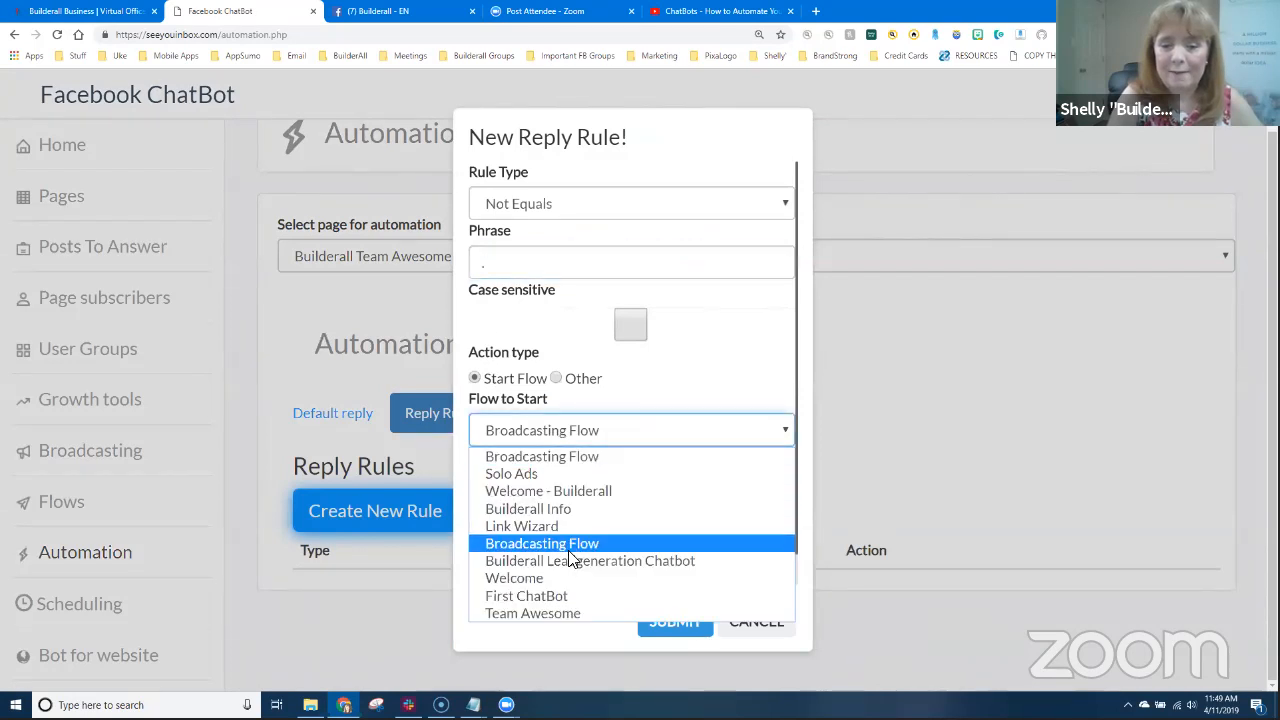
left_click(561, 612)
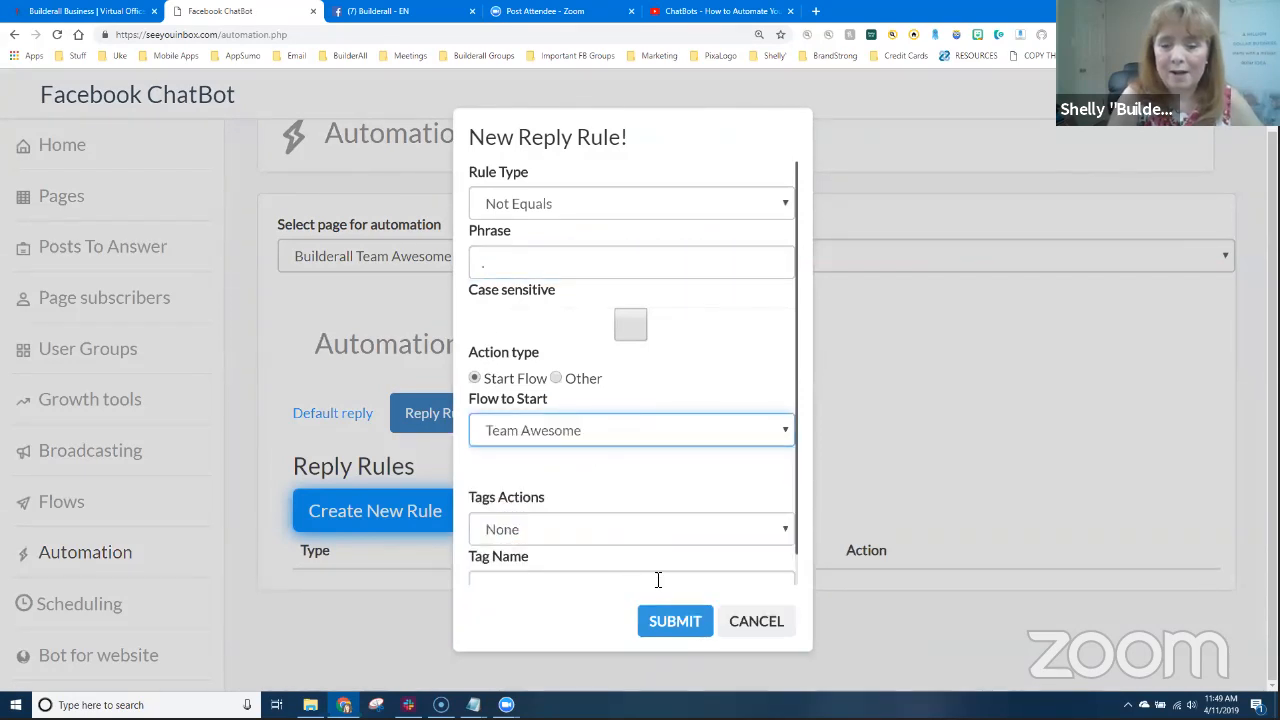
left_click(679, 626)
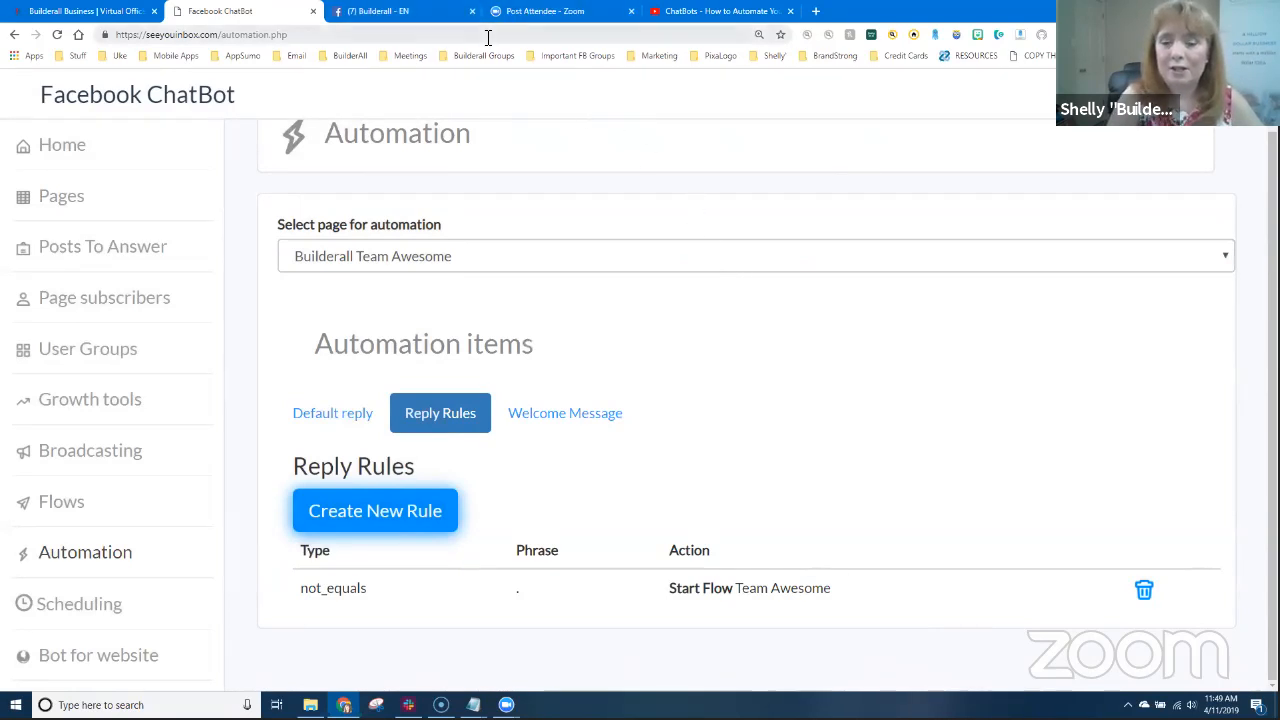
- Switch to Facebook and search for "builderall team awesome"
left_click(447, 15)
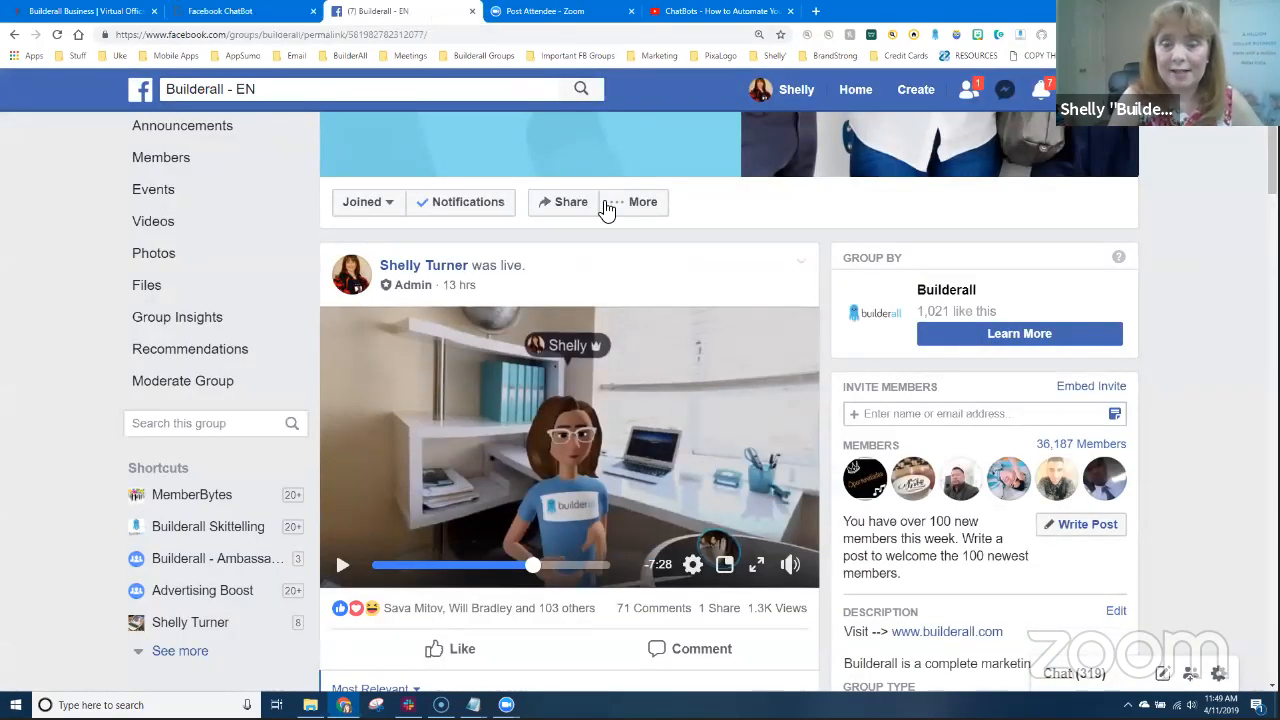
scroll(630, 210, "up", 3)
scroll(496, 126, "down", 1)
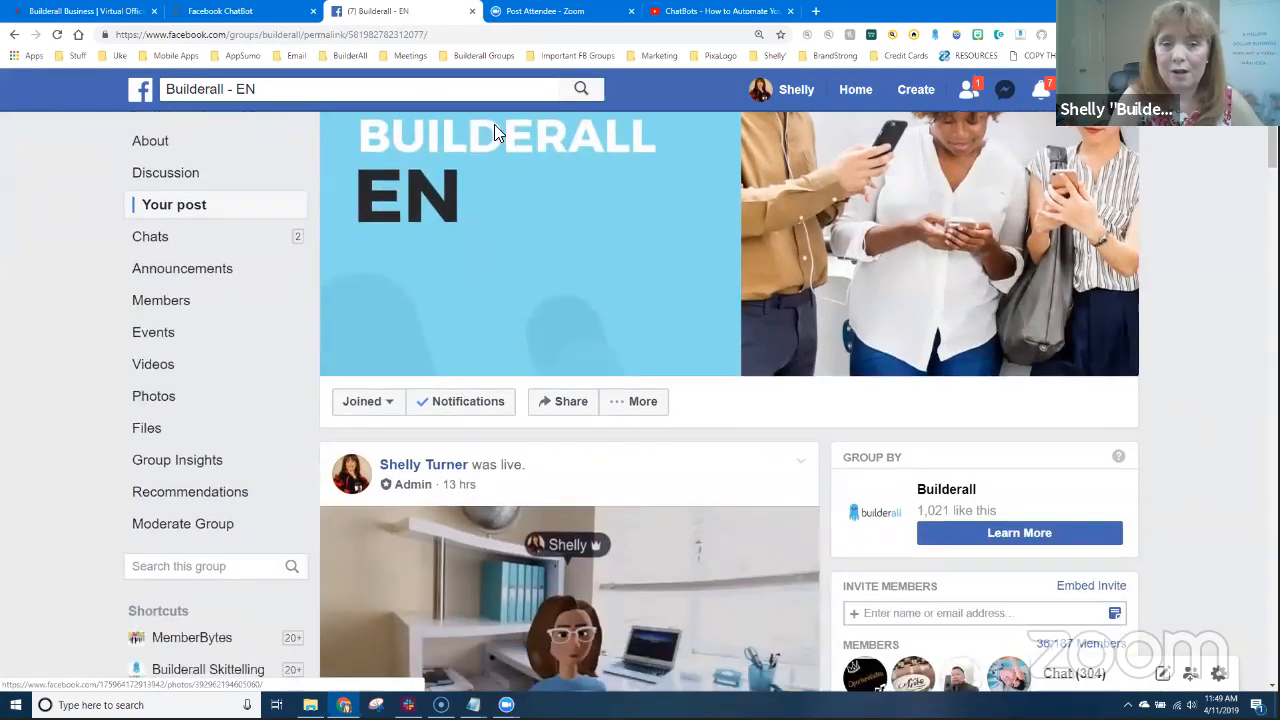
left_click(316, 89)
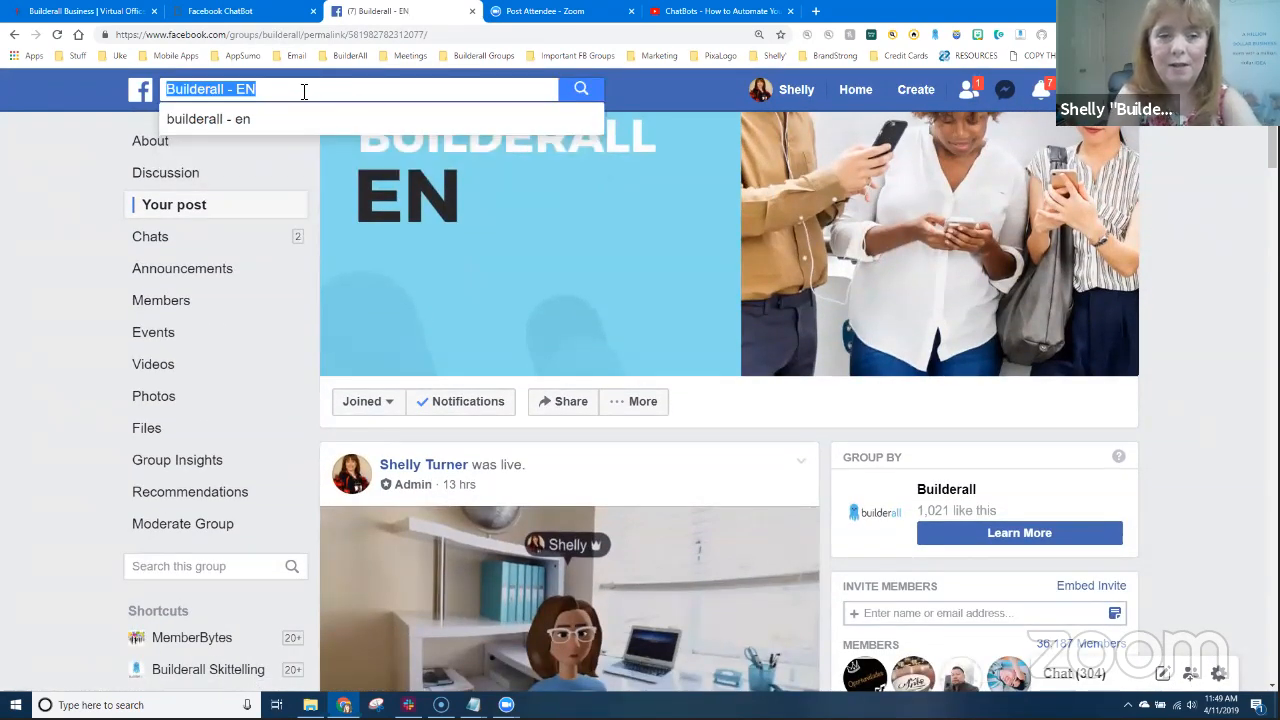
type("builderall team ")
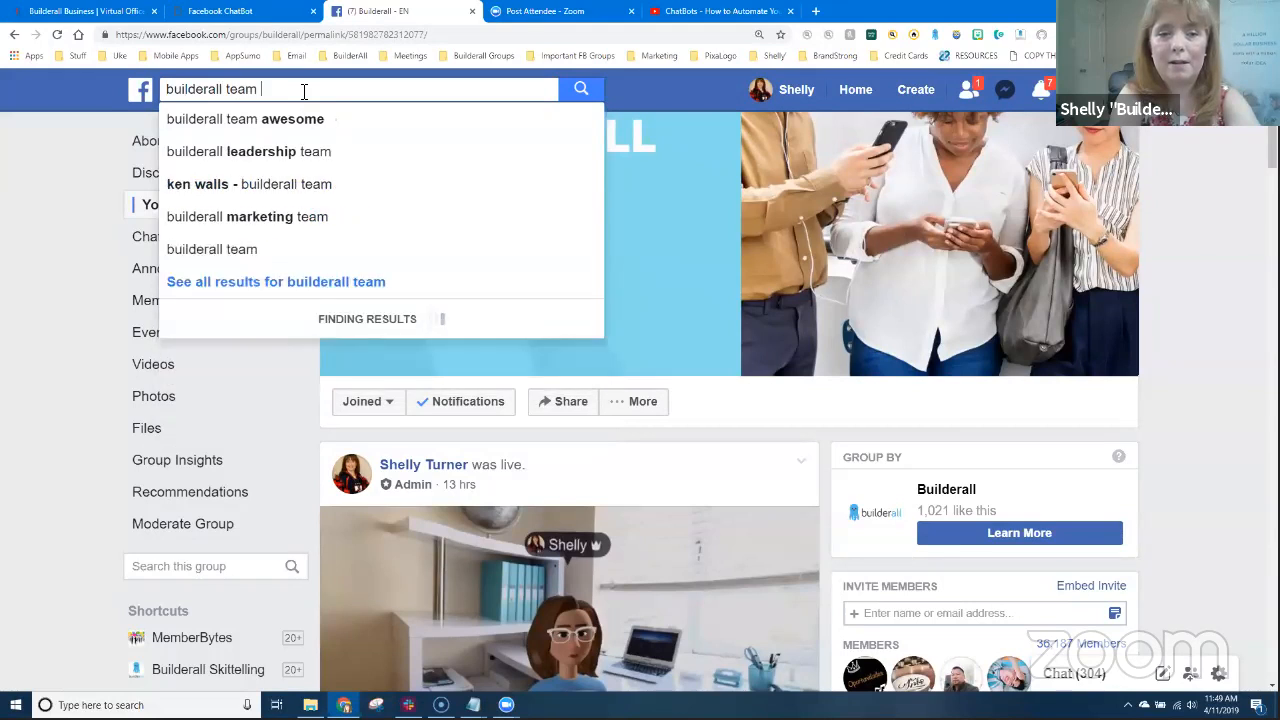
type("awesome")
key("Return")
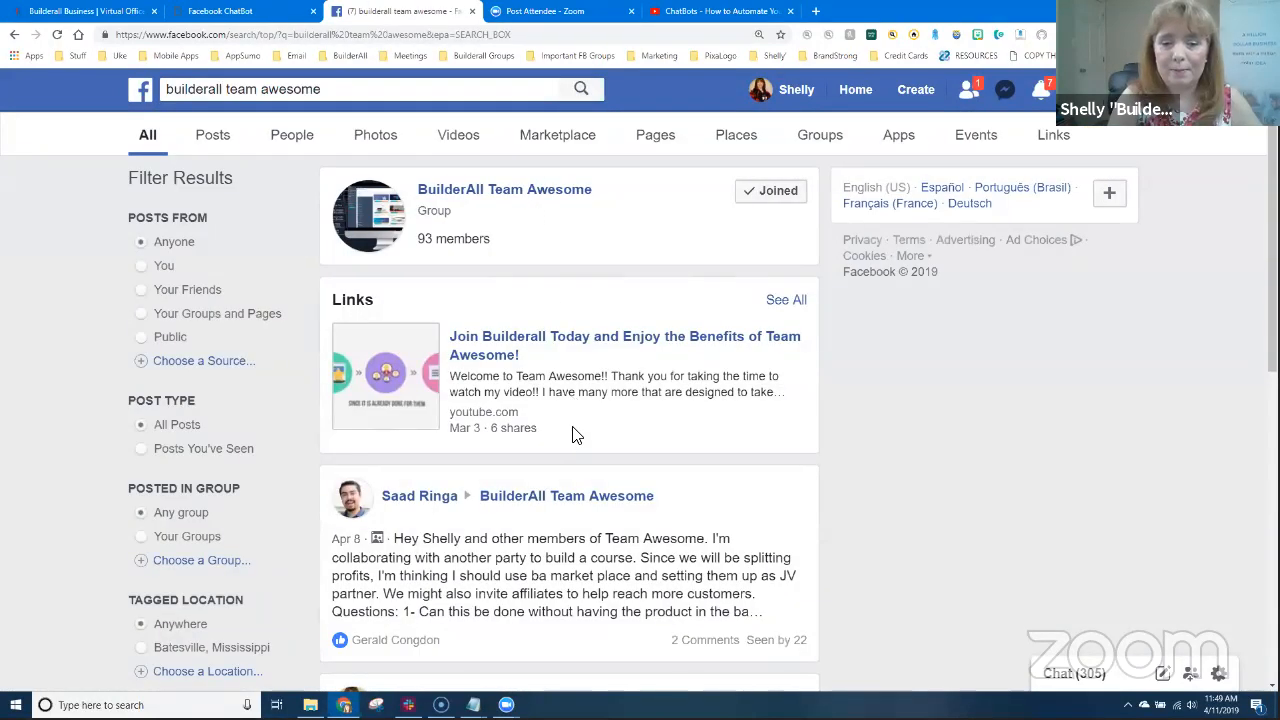
- Look through the search results, including the Pages matches, for the Builderall Team Awesome page
scroll(570, 440, "down", 7)
scroll(568, 483, "down", 6)
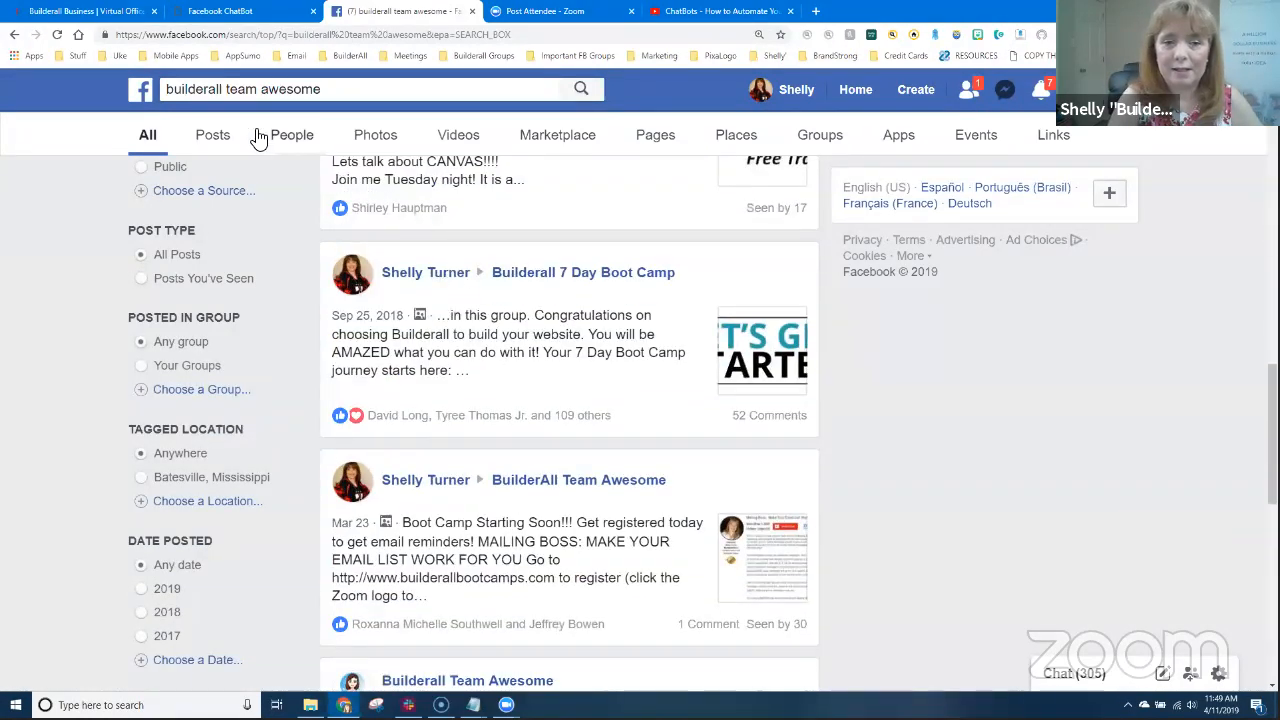
left_click(643, 142)
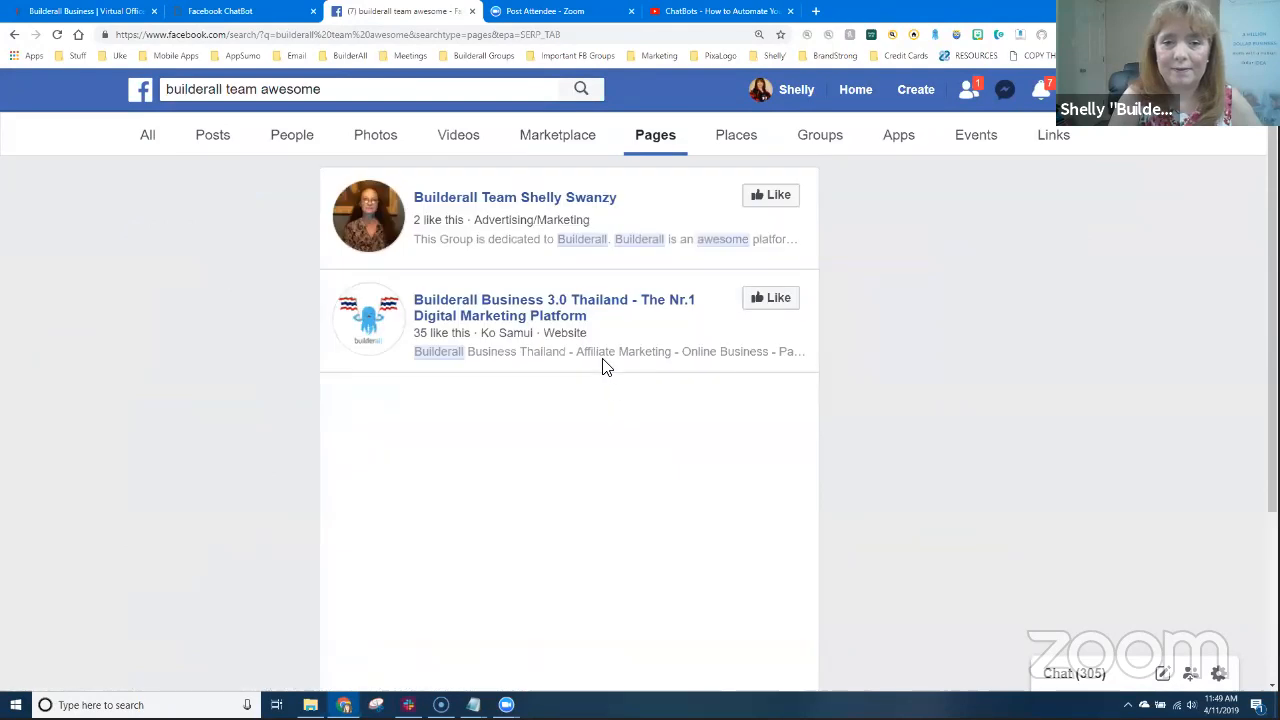
scroll(570, 395, "down", 2)
scroll(570, 408, "down", 3)
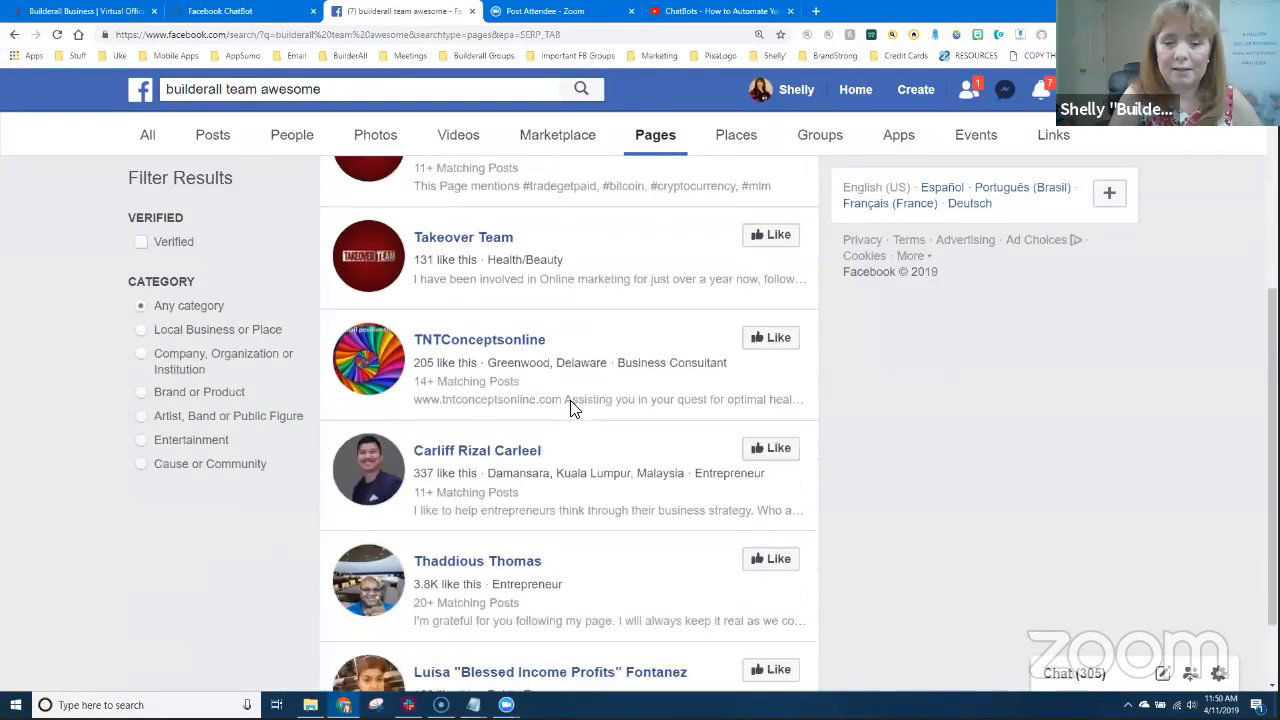
scroll(620, 380, "up", 5)
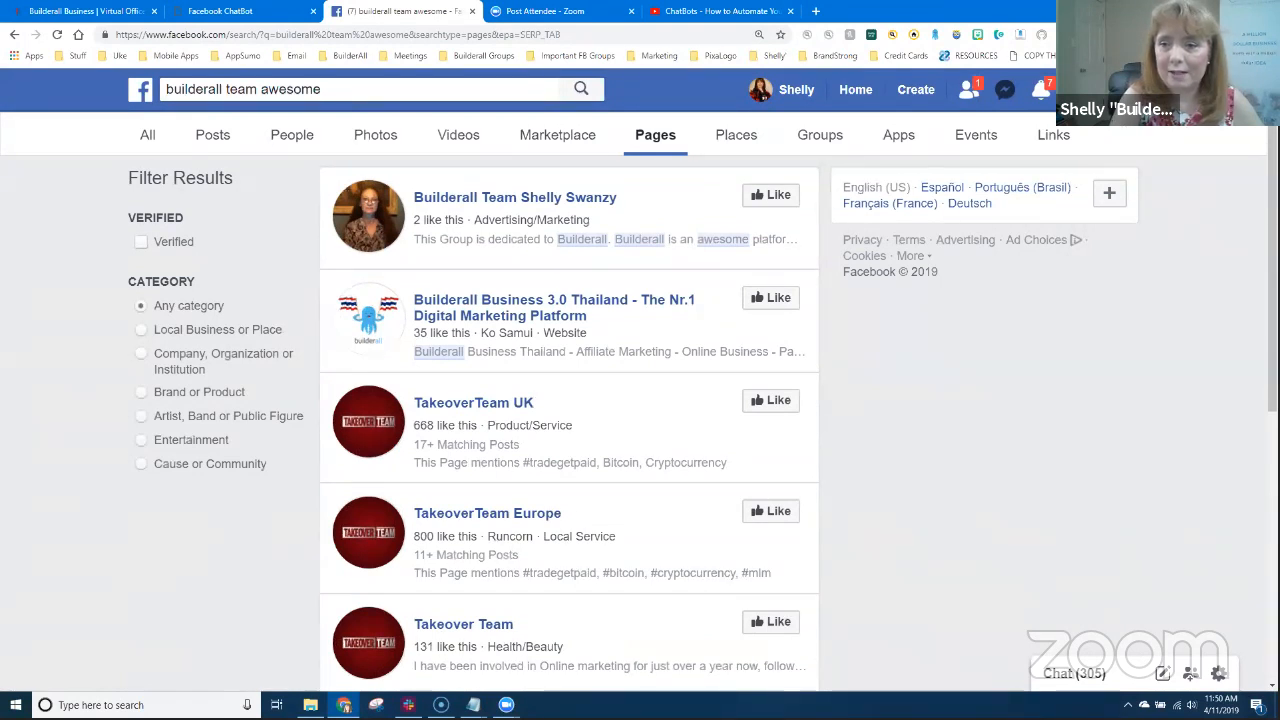
- Open the Builderall Team Awesome page from the account's list of managed pages
left_click(1114, 89)
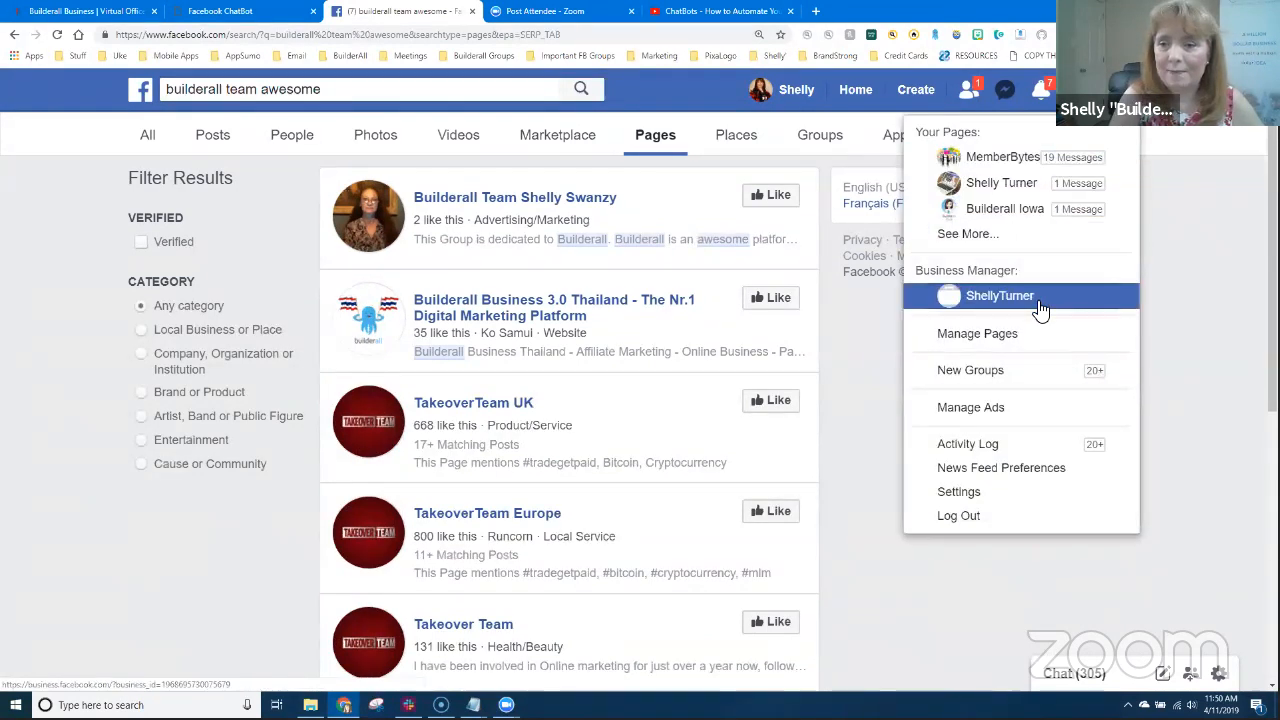
left_click(988, 336)
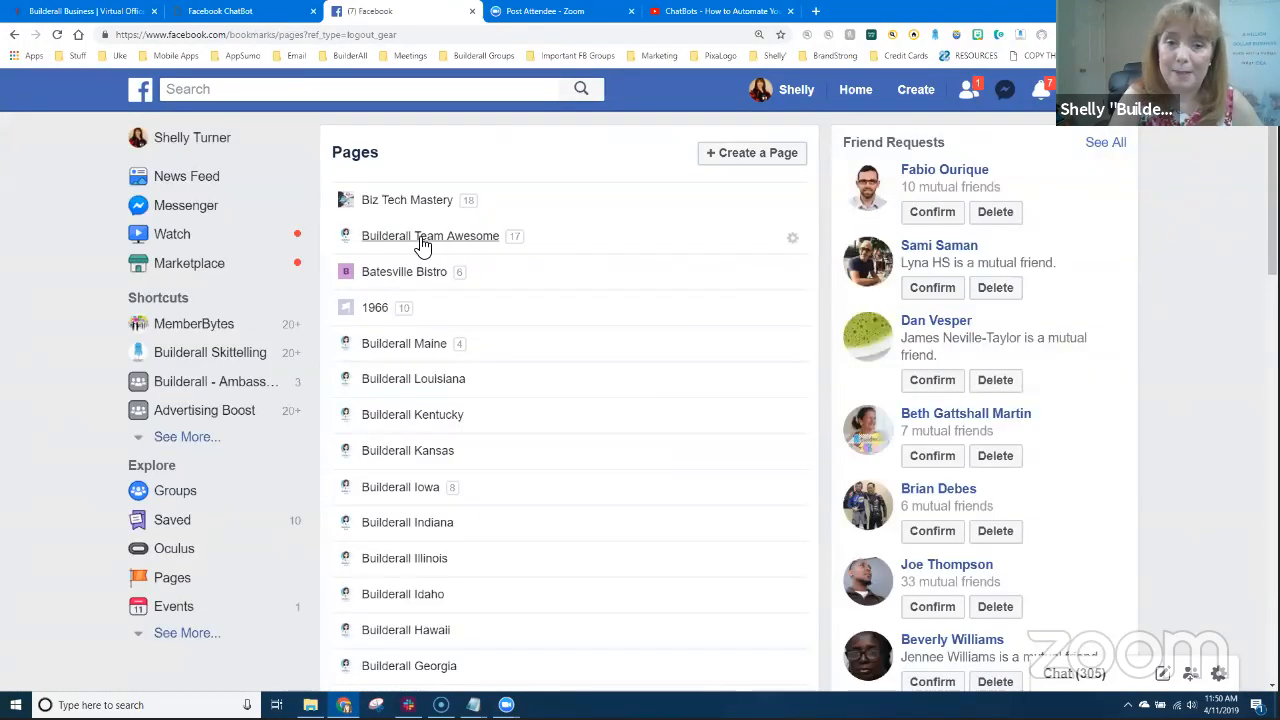
left_click(424, 244)
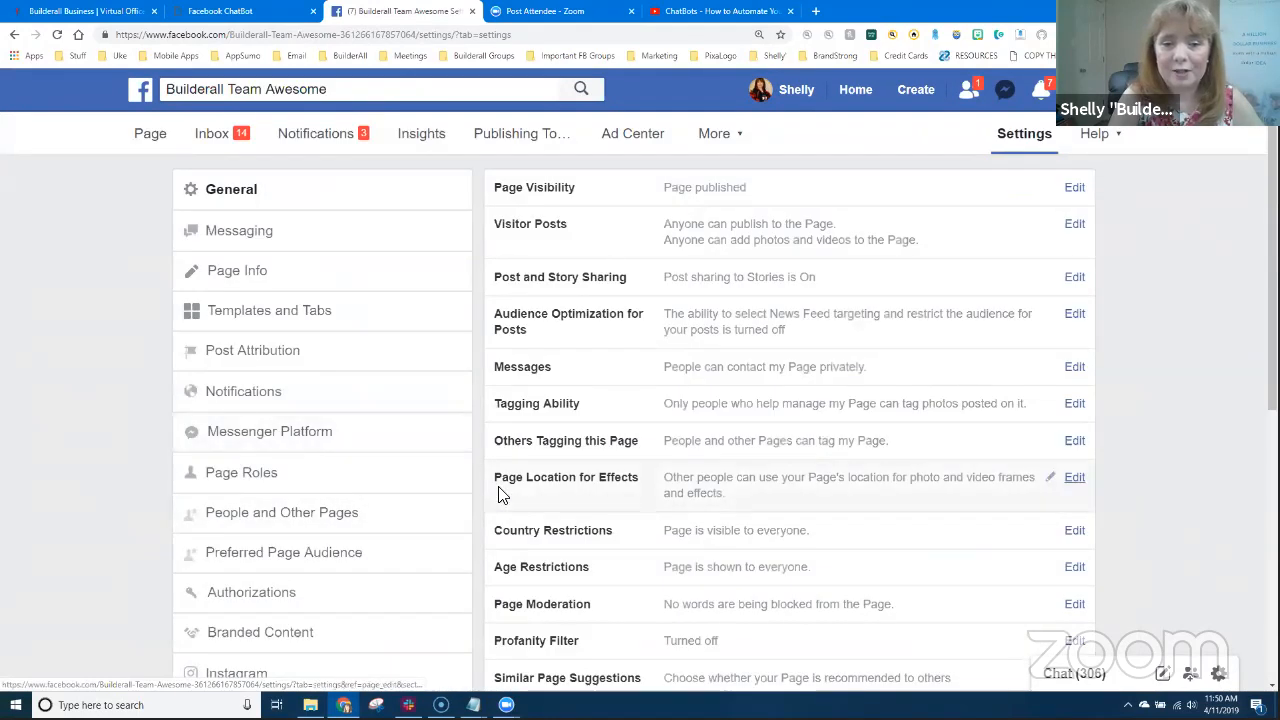
- Copy the page's m.me link from its Messenger Platform settings
left_click(300, 431)
scroll(705, 445, "down", 1)
scroll(700, 450, "down", 14)
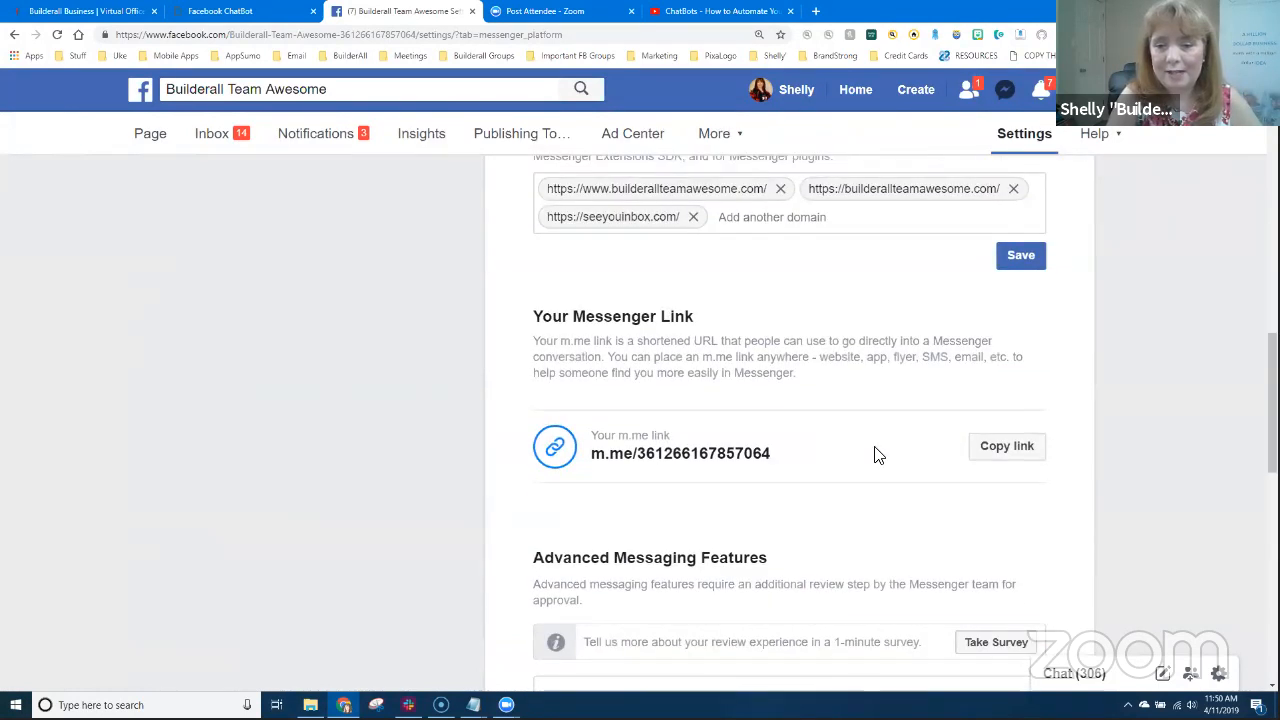
left_click(1006, 449)
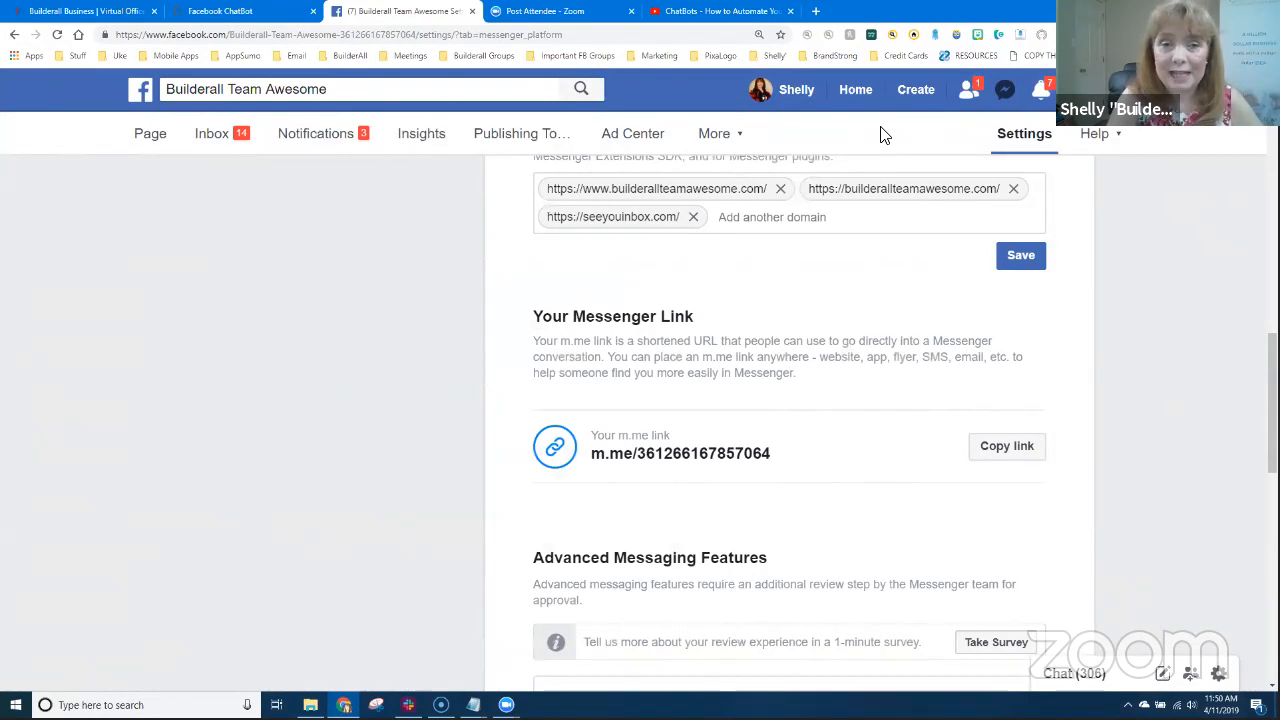
- Open the copied Messenger link in a new browser tab and send the test message "dkdkd" to the chatbot
key("ctrl+t")
left_click(455, 36)
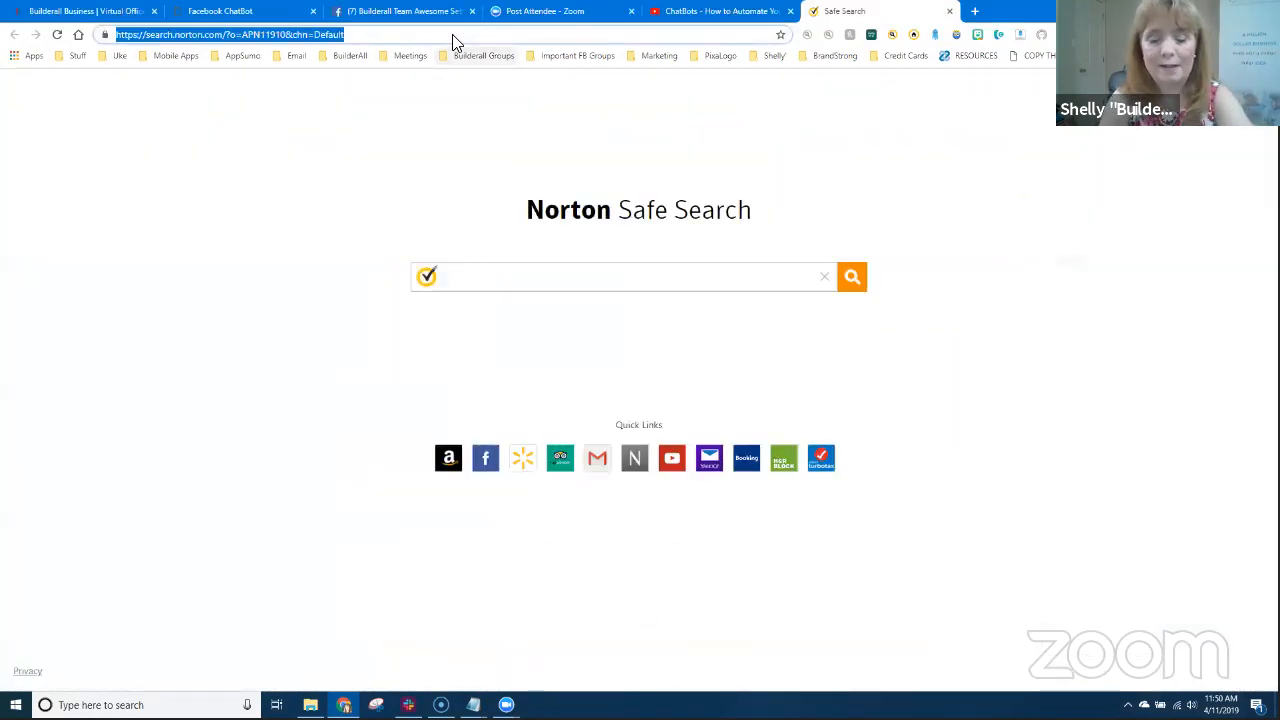
key("ctrl+v")
key("Return")
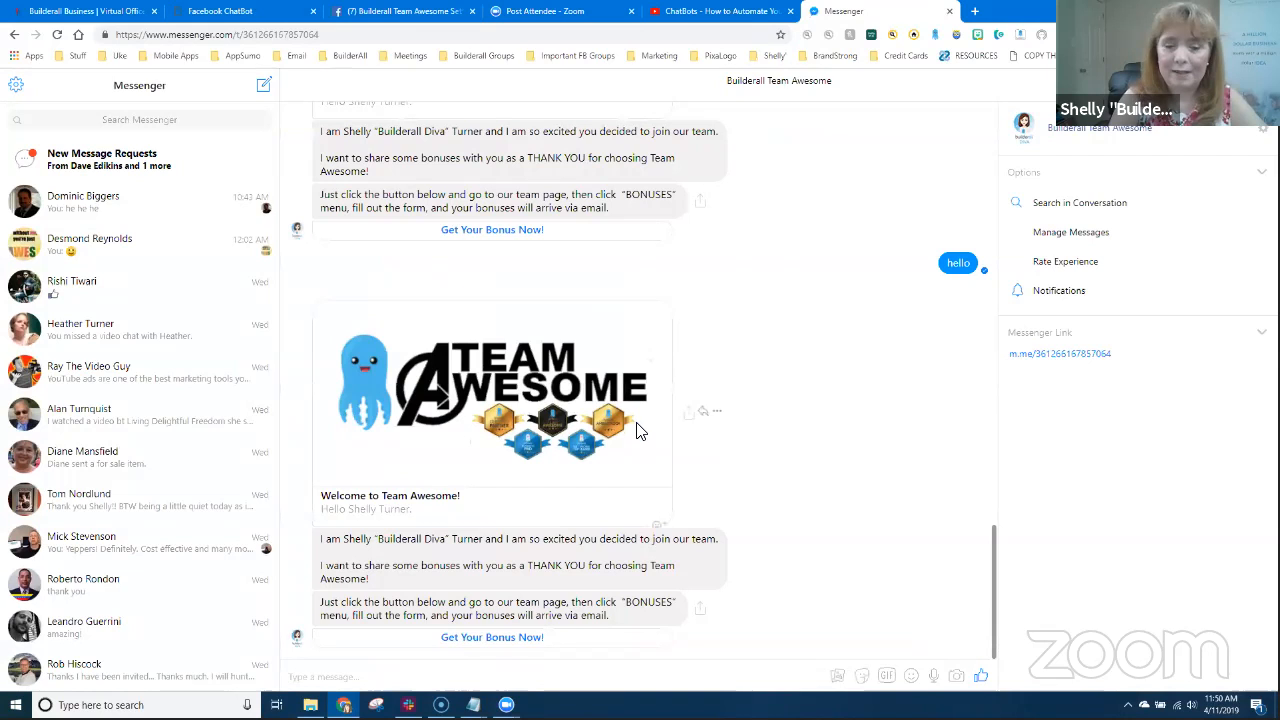
left_click(516, 678)
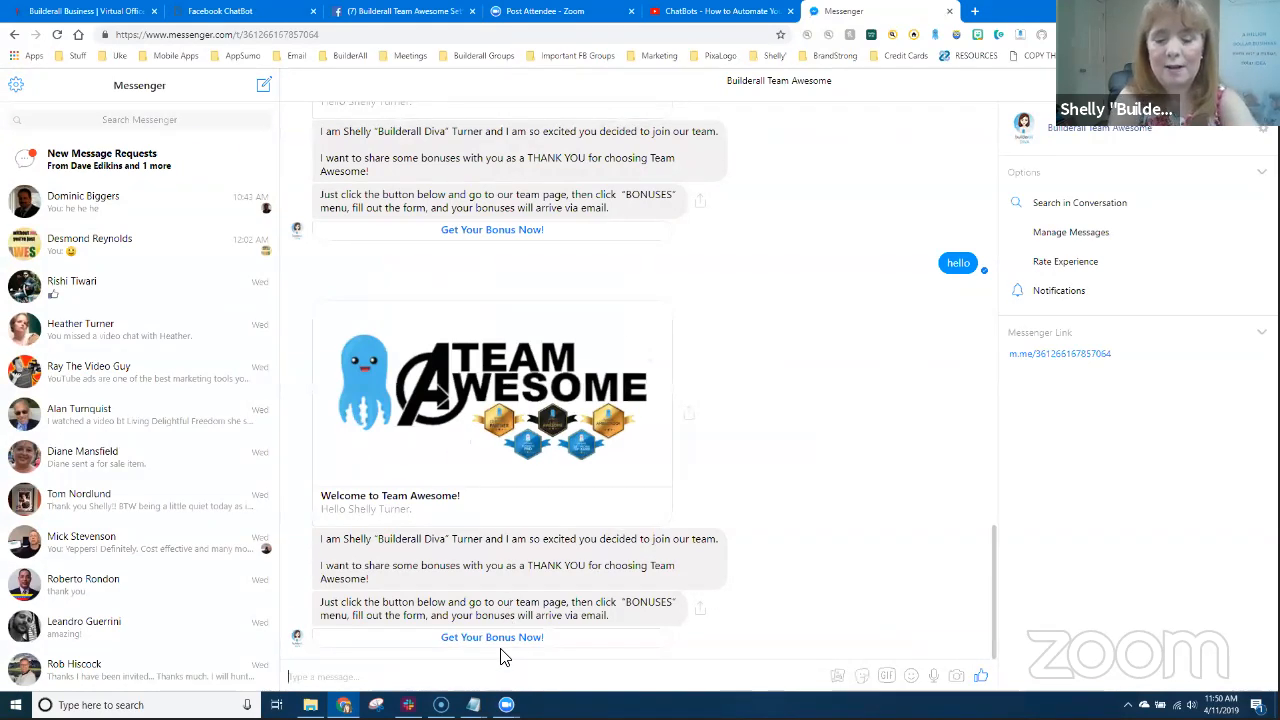
type("dkdkd")
key("Return")
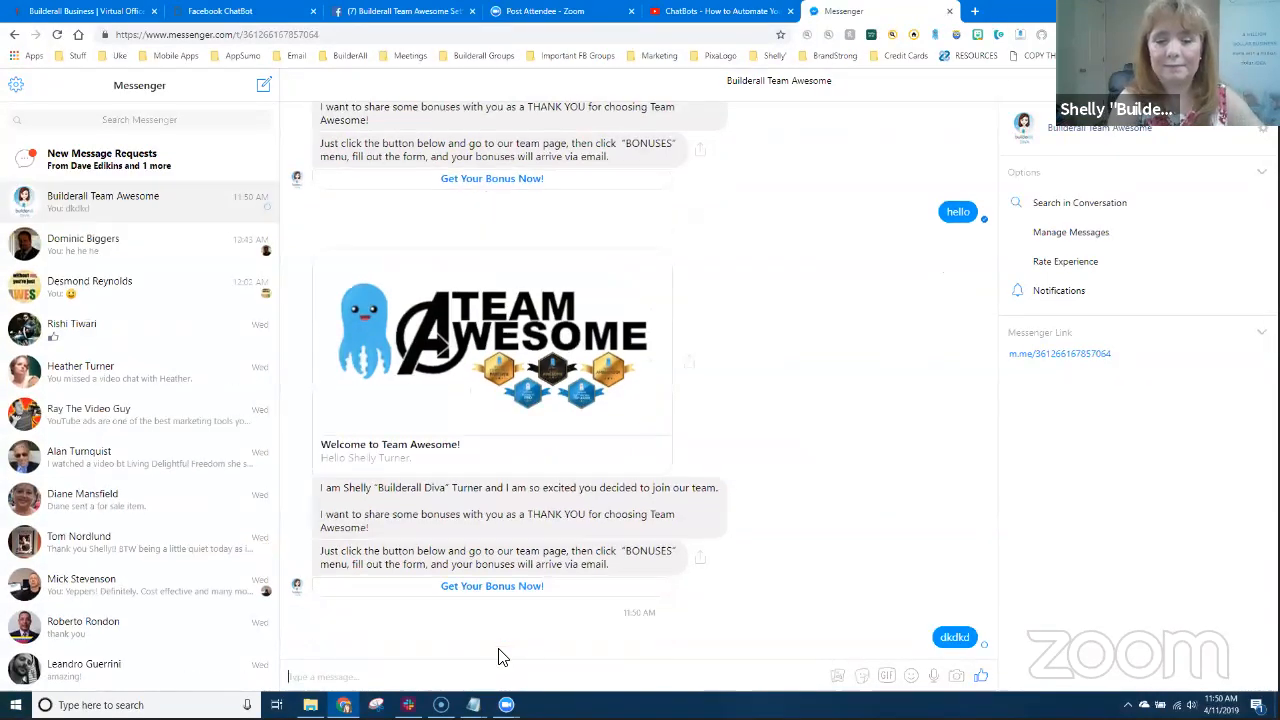
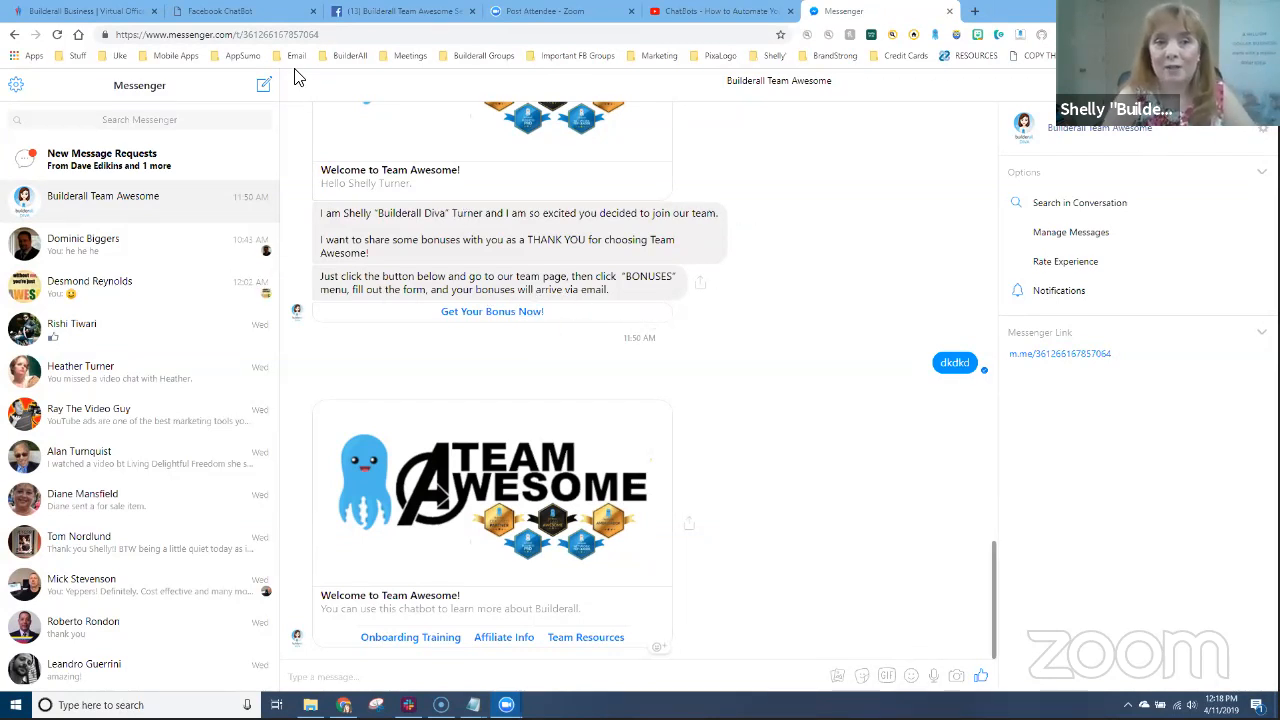
left_click(250, 12)
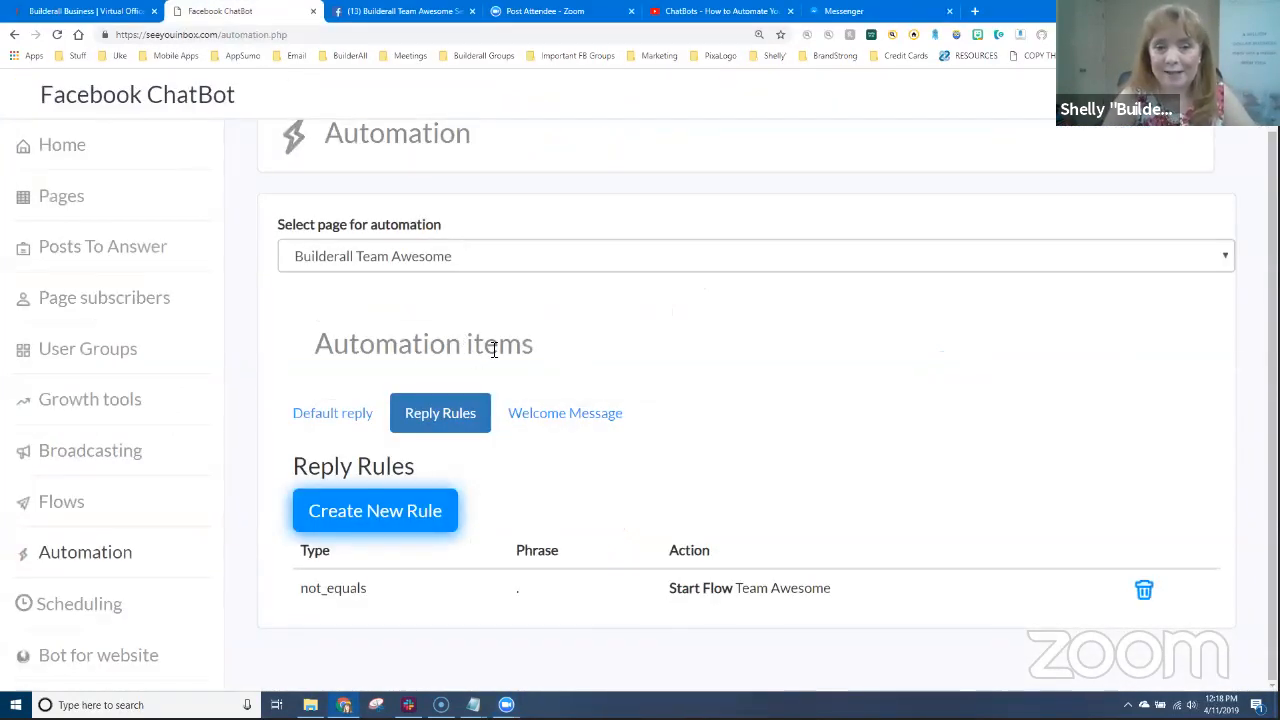
left_click(70, 503)
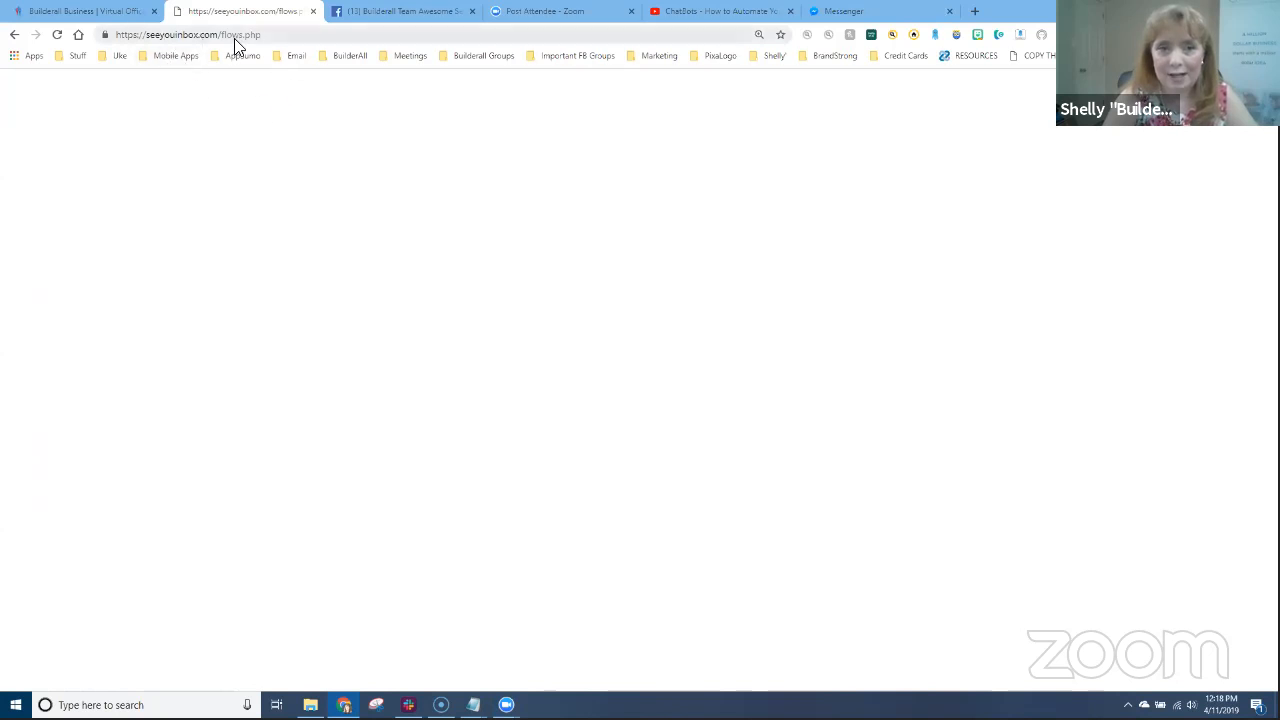
left_click(313, 11)
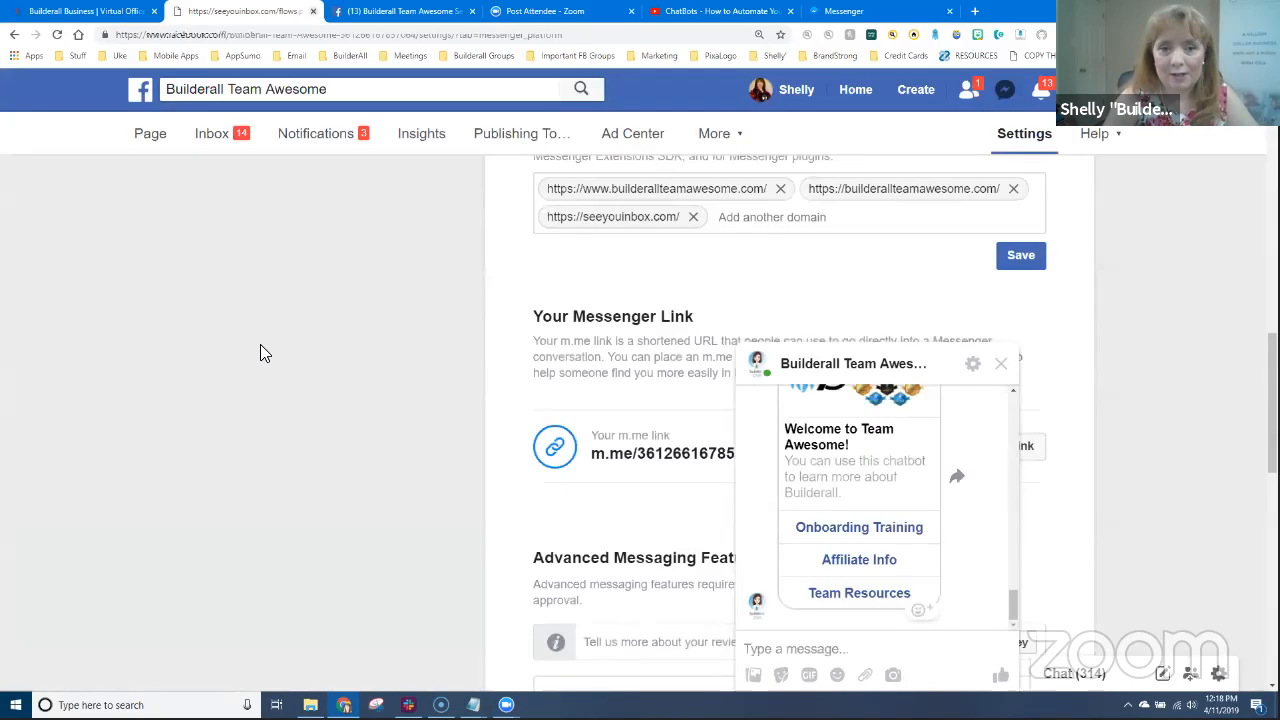
- Switch to the Builderall office and launch the Facebook Chatbot app
left_click(85, 11)
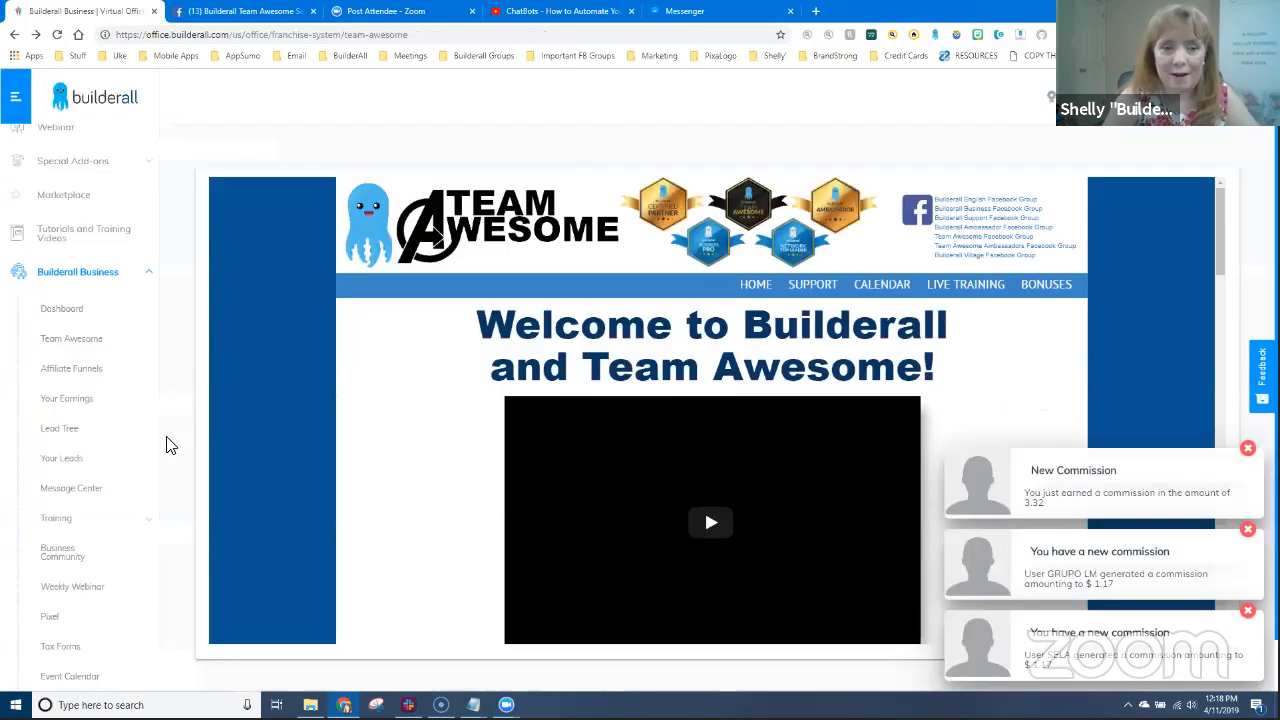
scroll(66, 222, "up", 3)
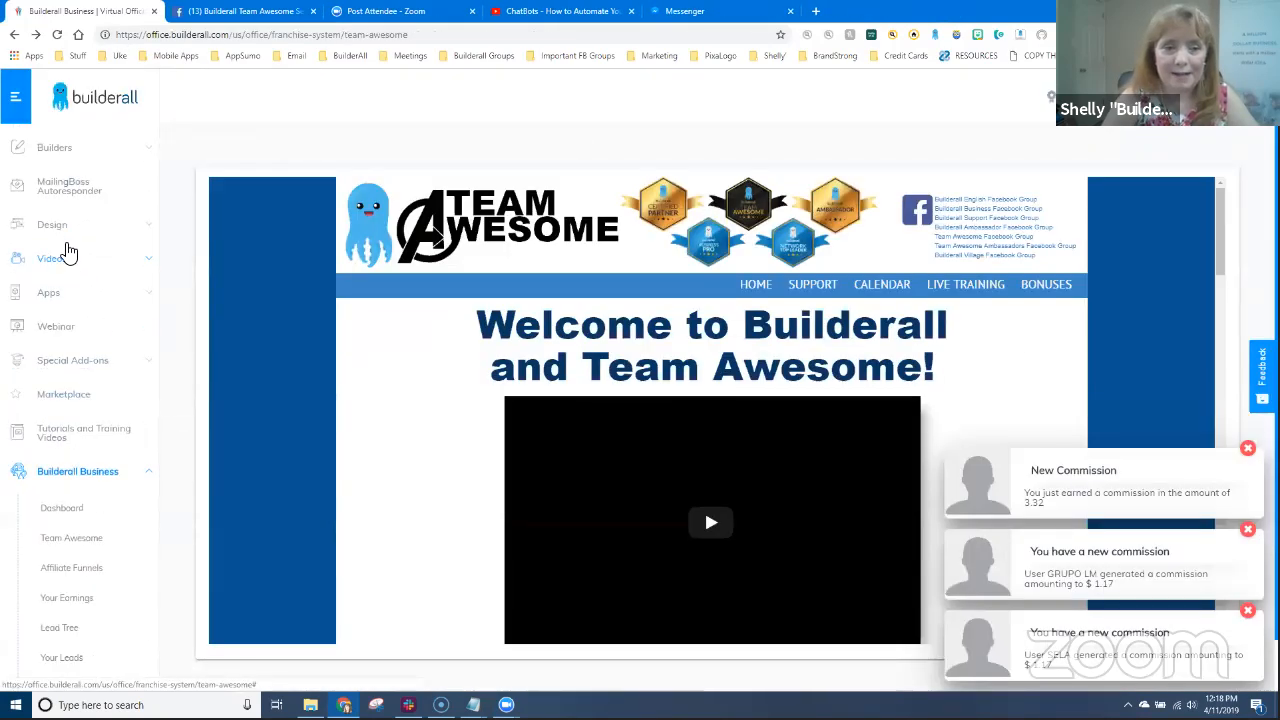
left_click(48, 292)
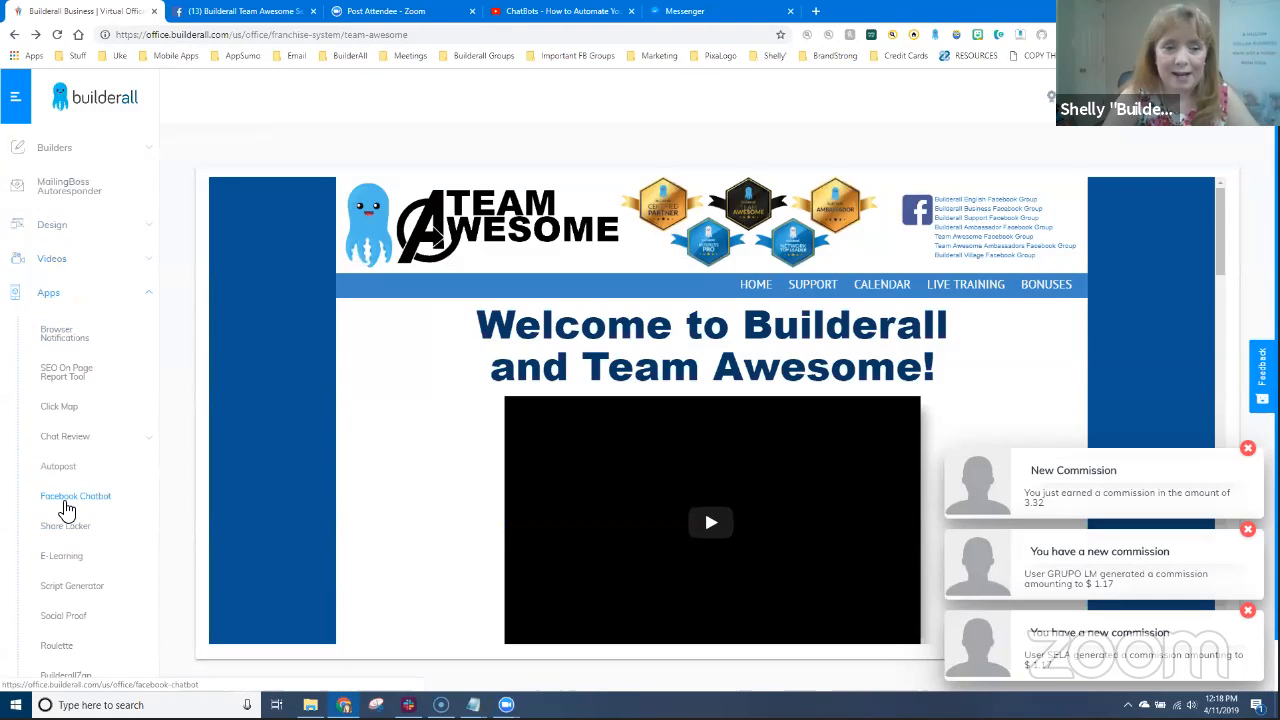
left_click(64, 498)
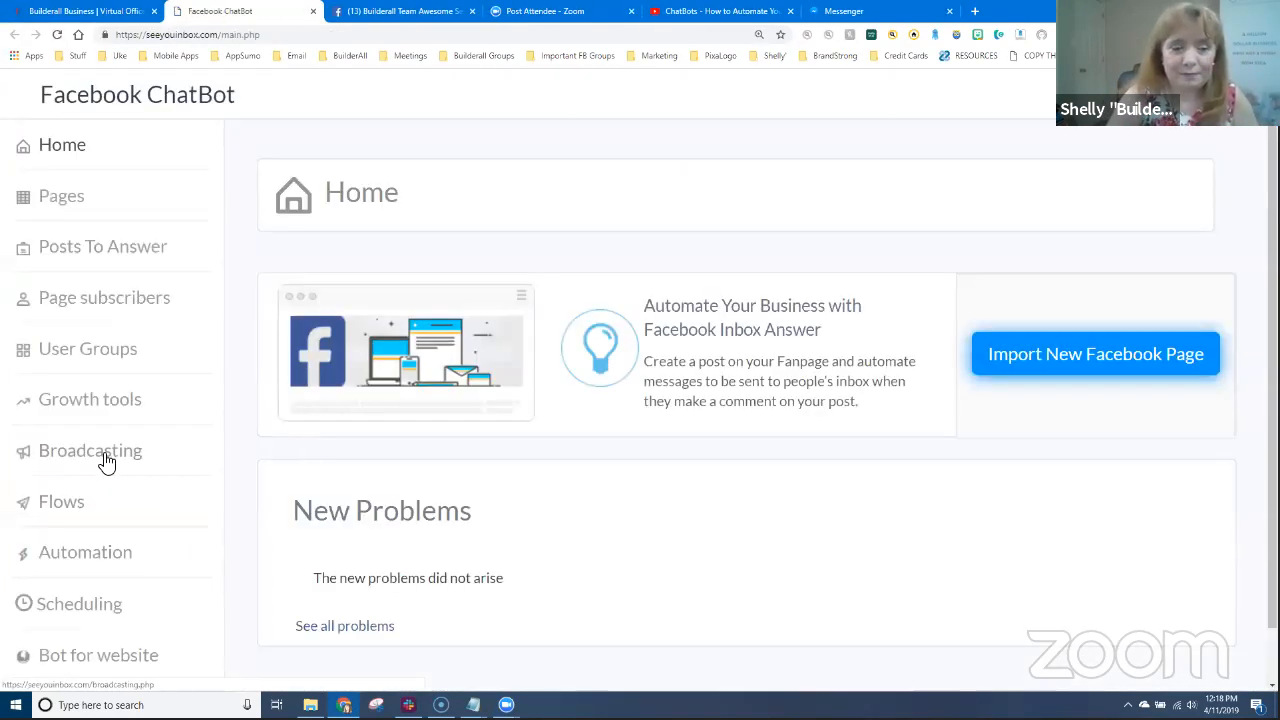
- Open the Team Awesome flow in the Team Awesome Bot folder for editing
left_click(67, 506)
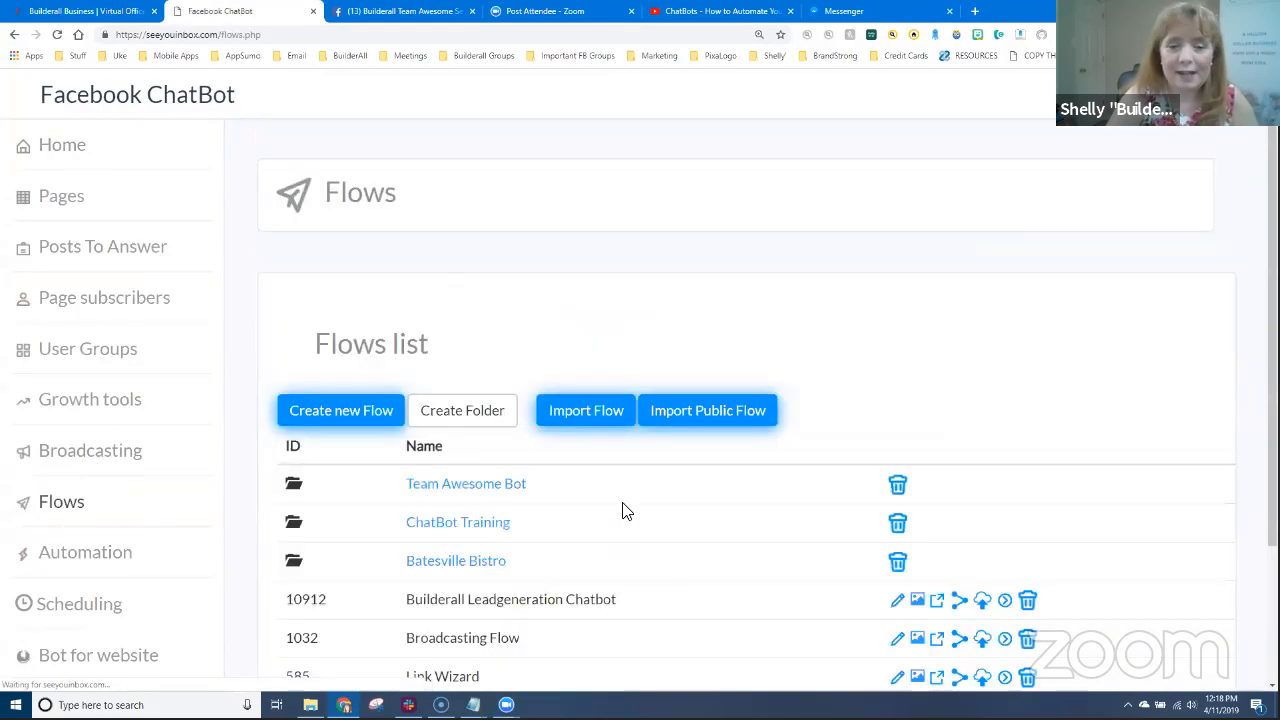
scroll(651, 520, "down", 2)
left_click(476, 358)
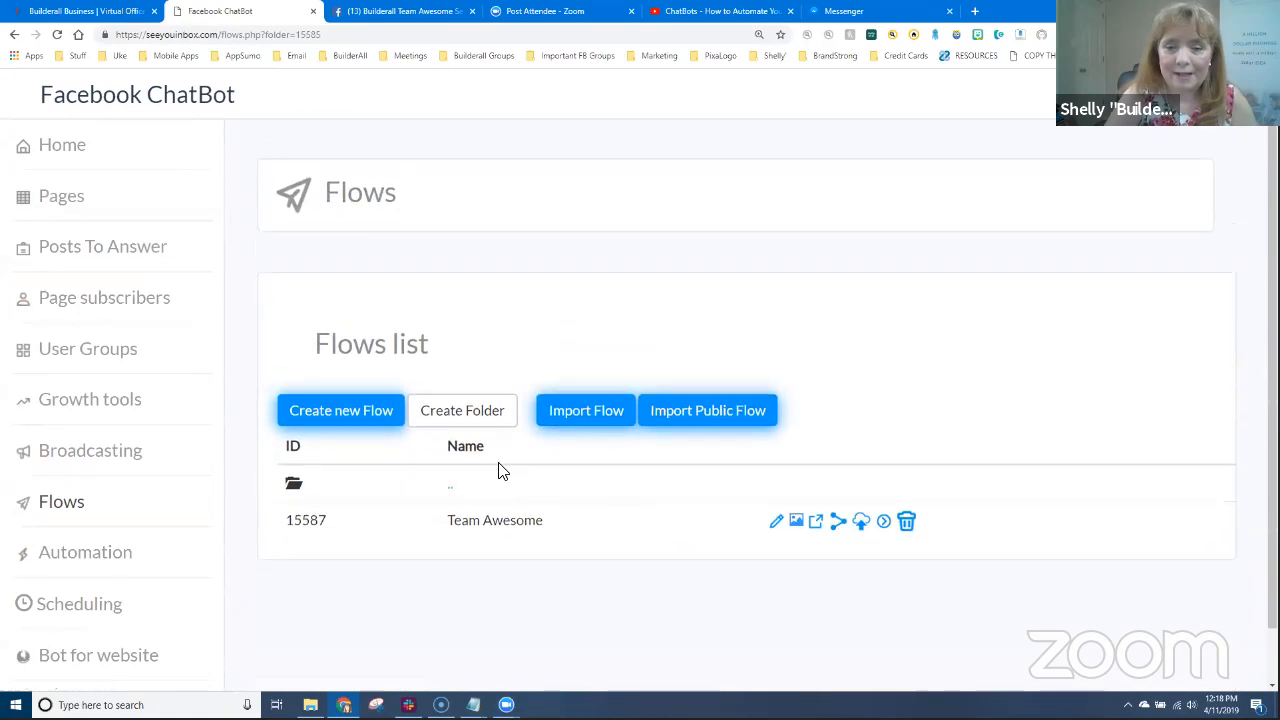
left_click(776, 523)
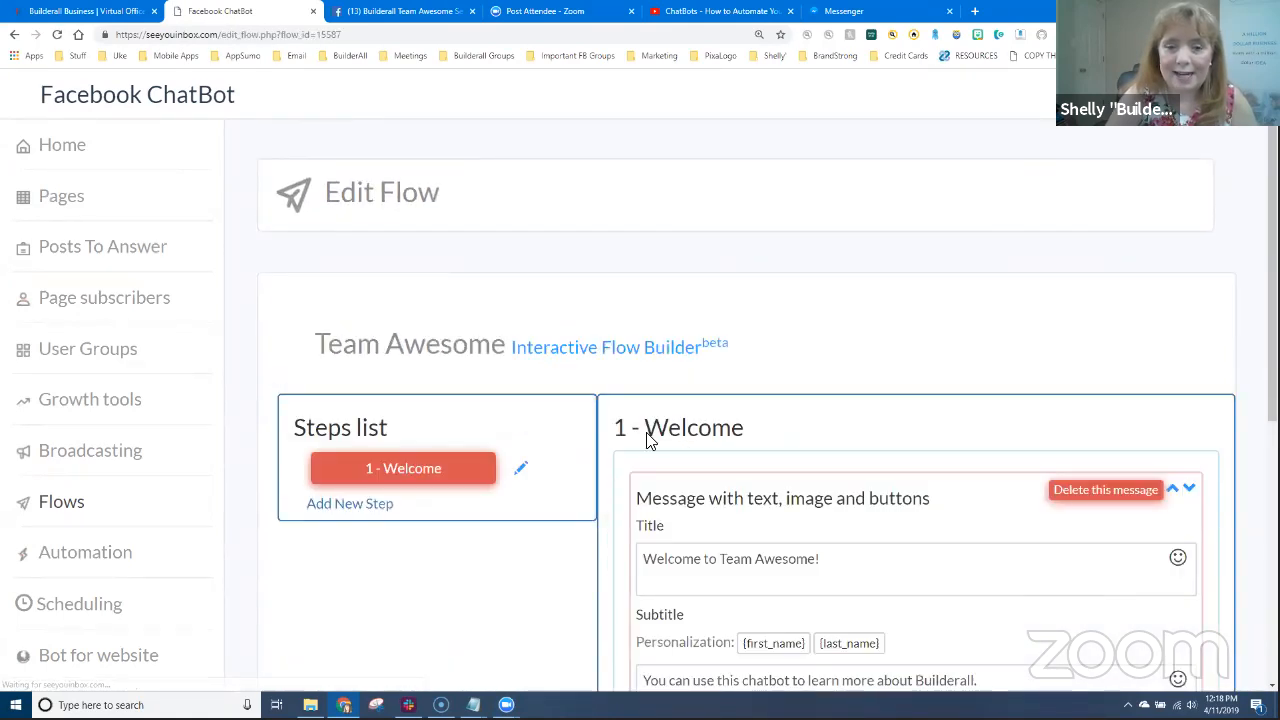
- Delete the Onboarding Training button from the Welcome step's image message
scroll(706, 526, "down", 5)
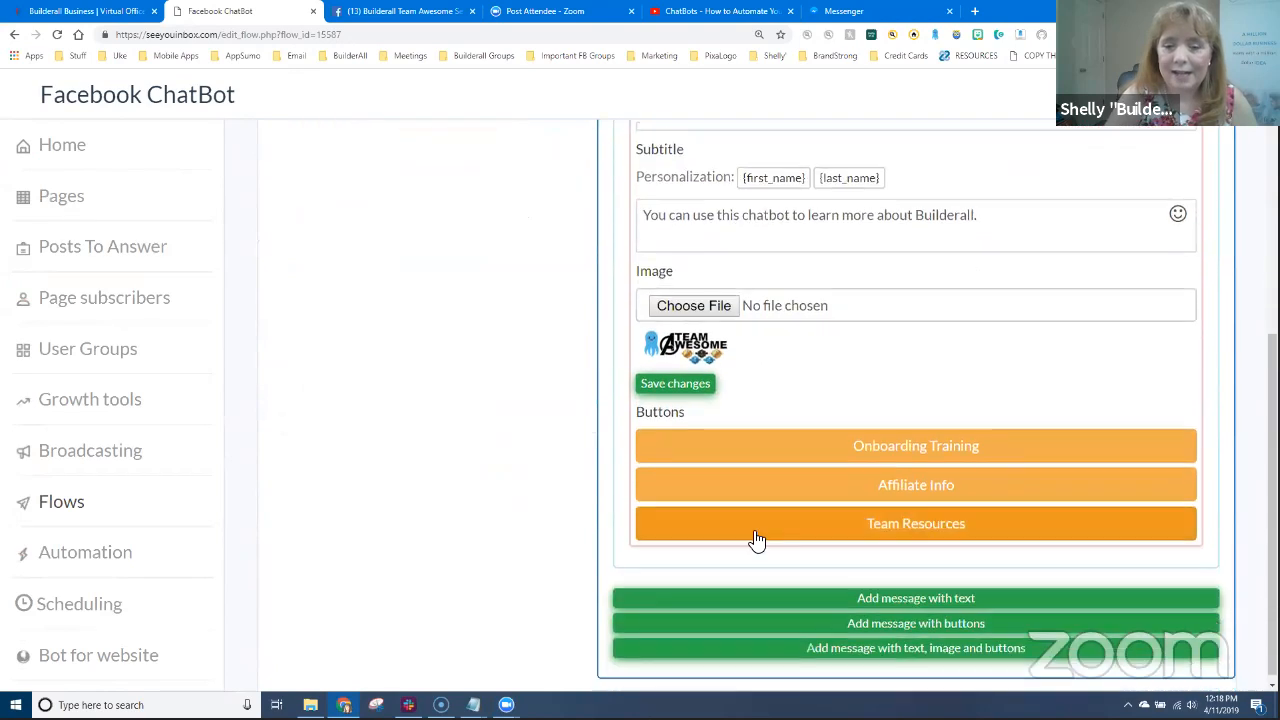
left_click(878, 450)
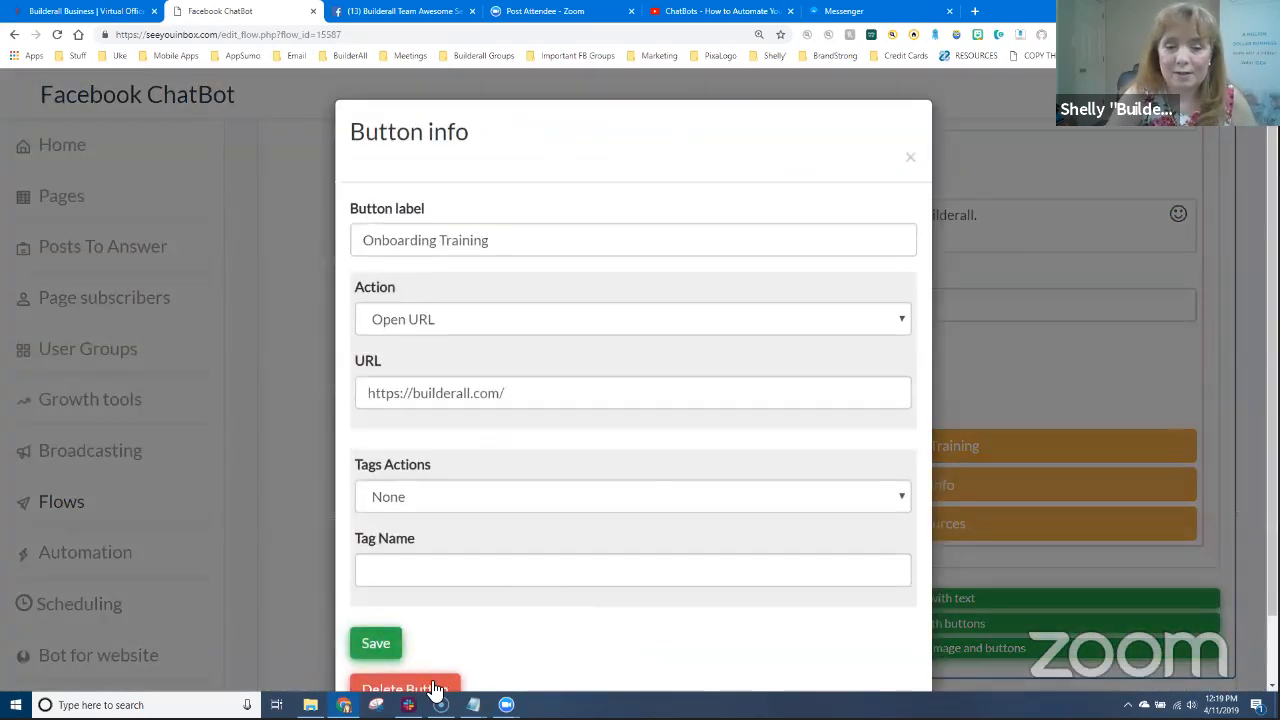
left_click(405, 688)
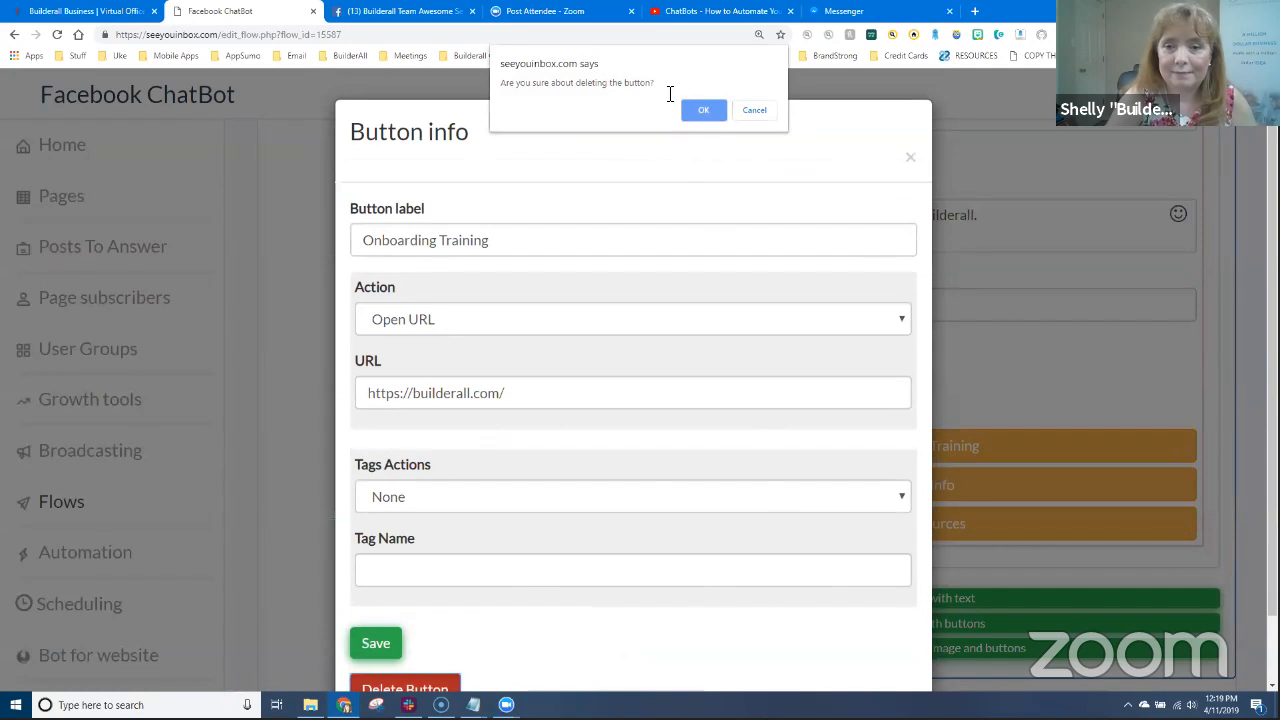
left_click(703, 110)
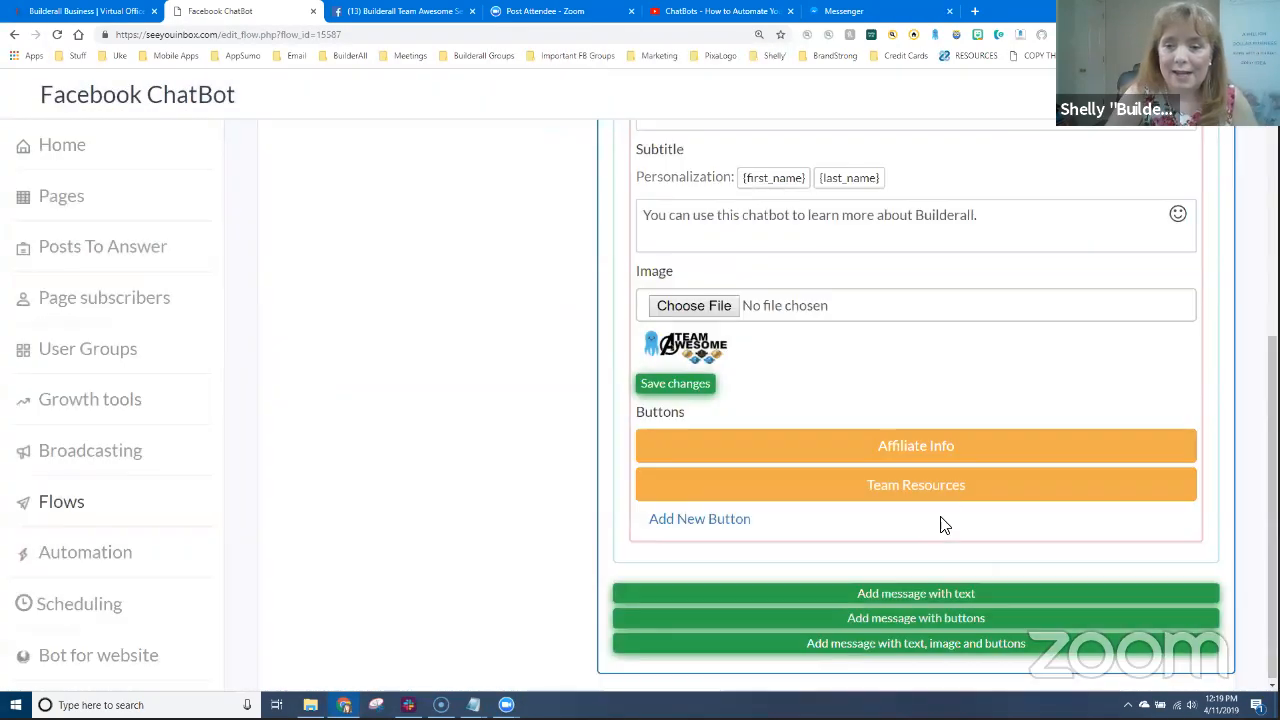
- Delete the Affiliate Info and Team Resources buttons from the Welcome step's image message
left_click(925, 455)
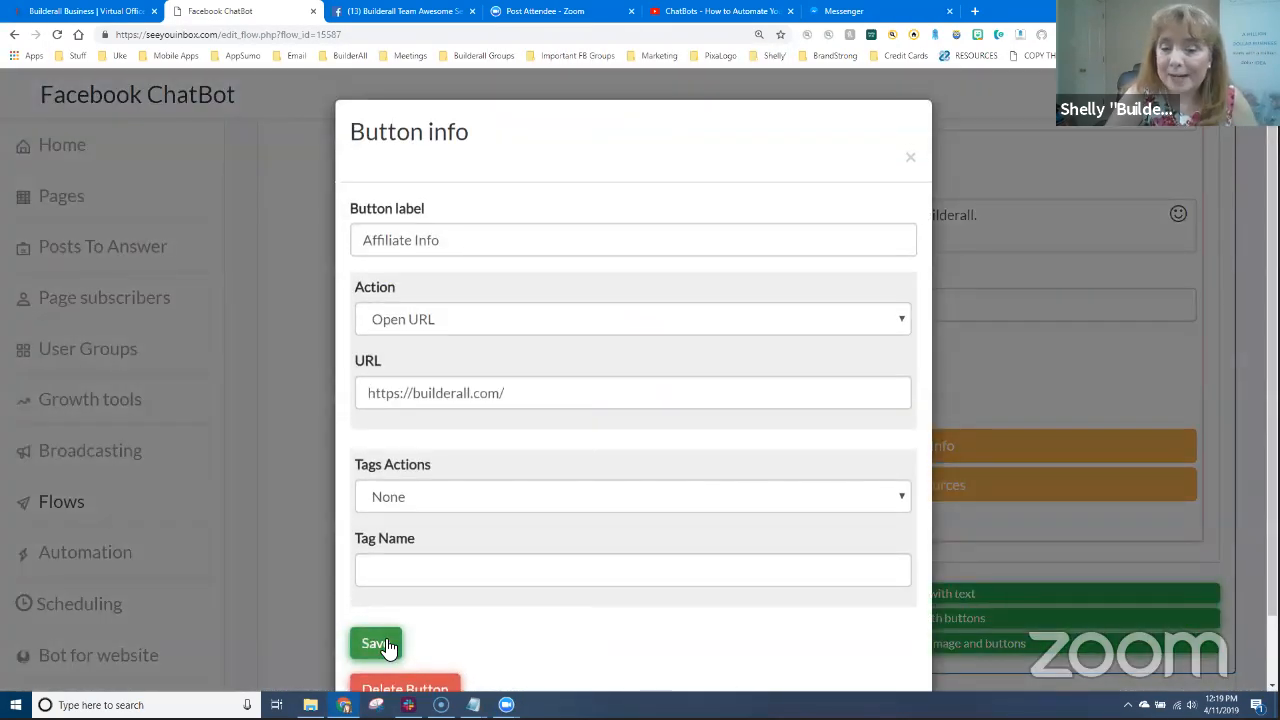
scroll(420, 645, "down", 1)
left_click(430, 634)
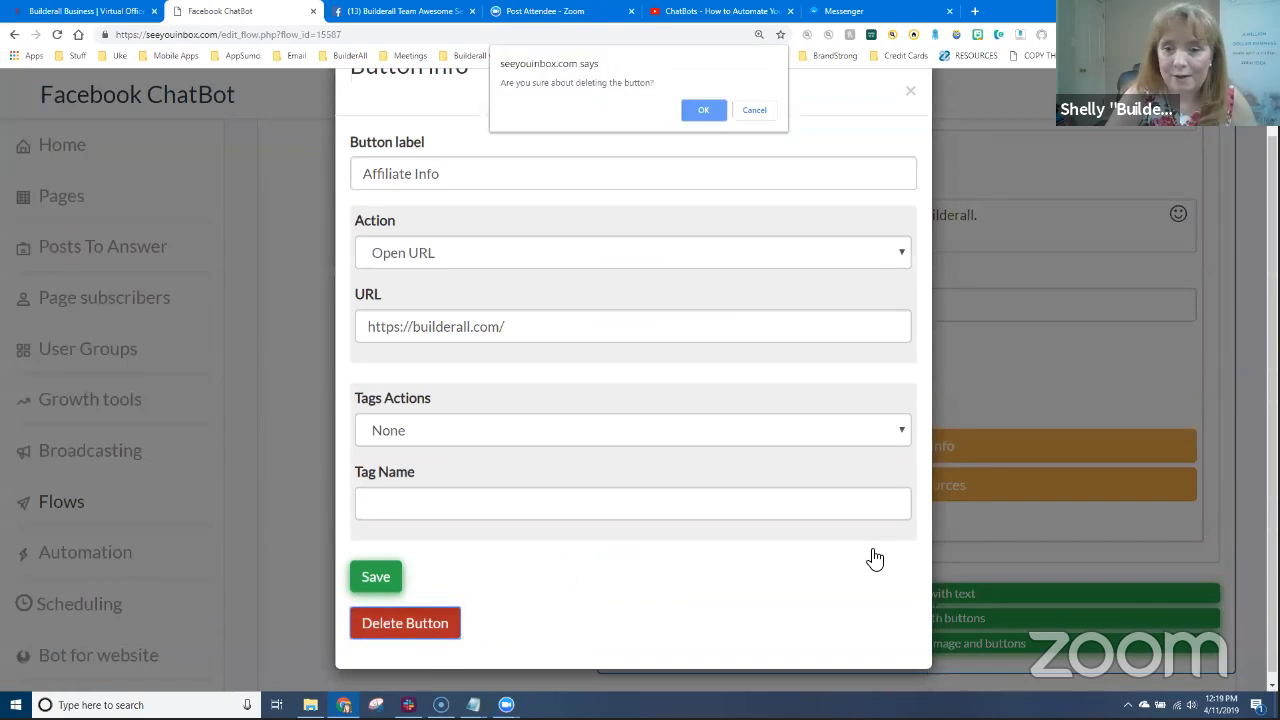
left_click(700, 111)
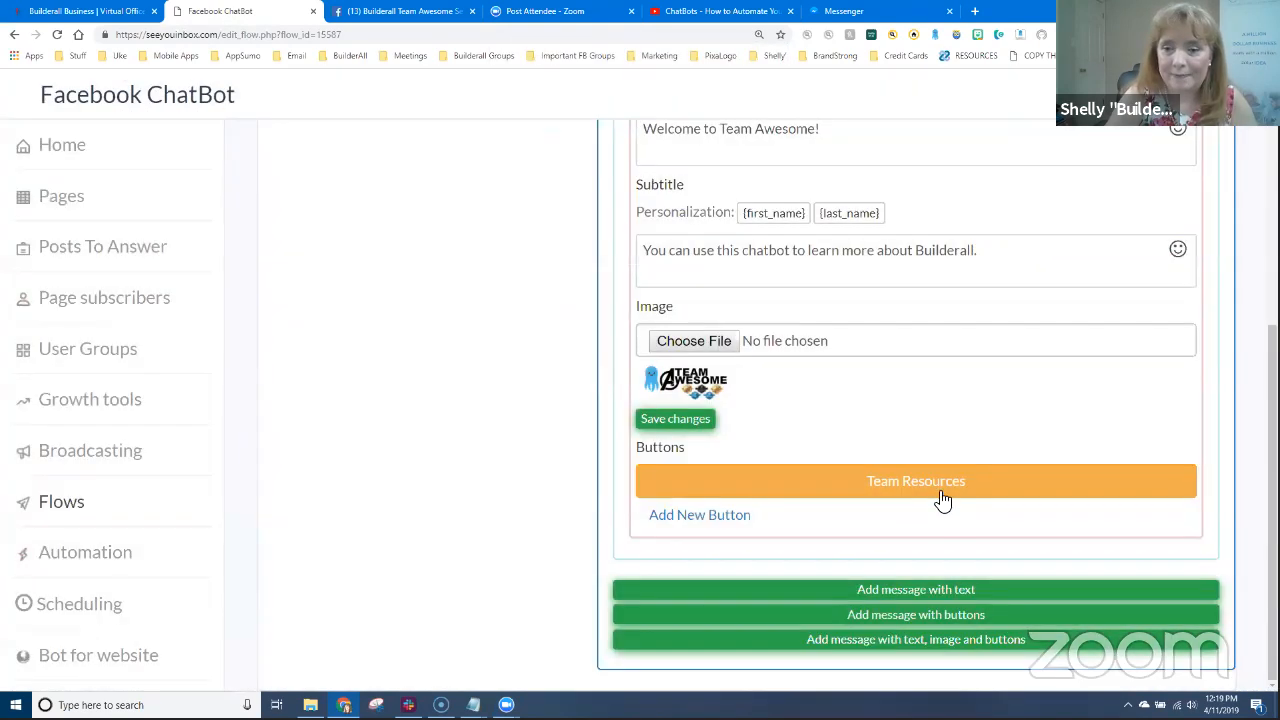
left_click(966, 481)
left_click(420, 688)
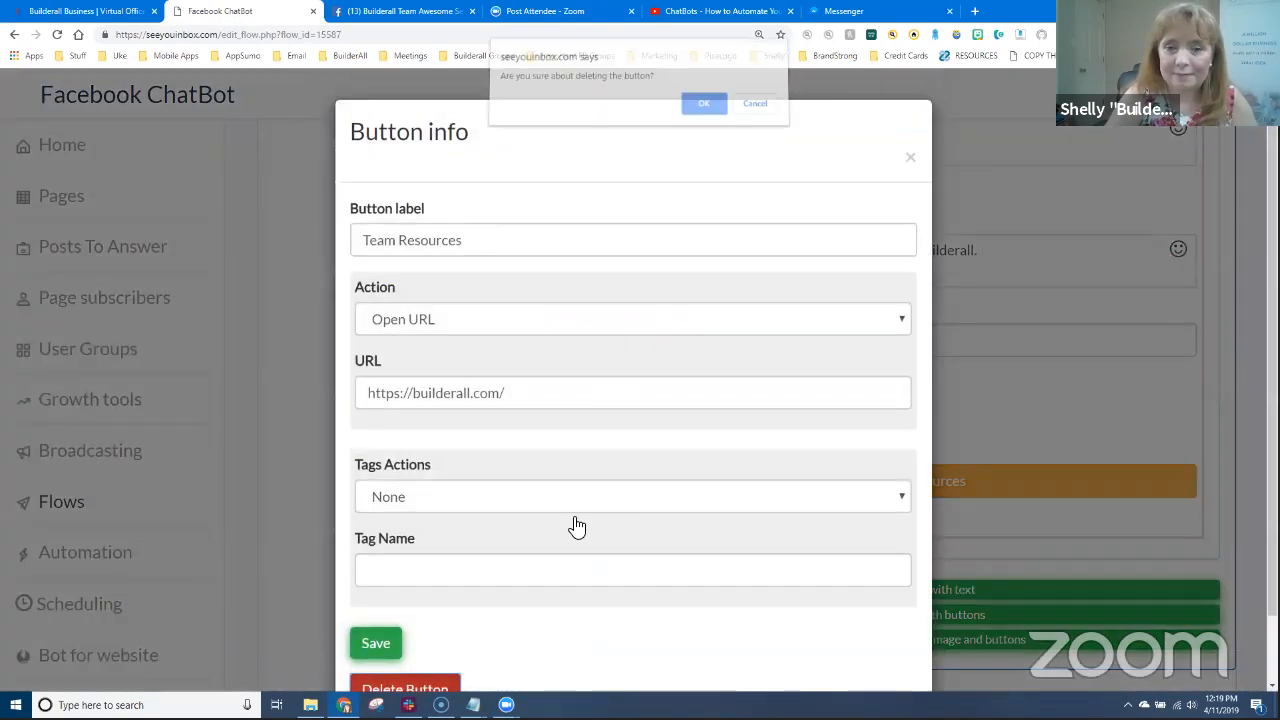
left_click(705, 112)
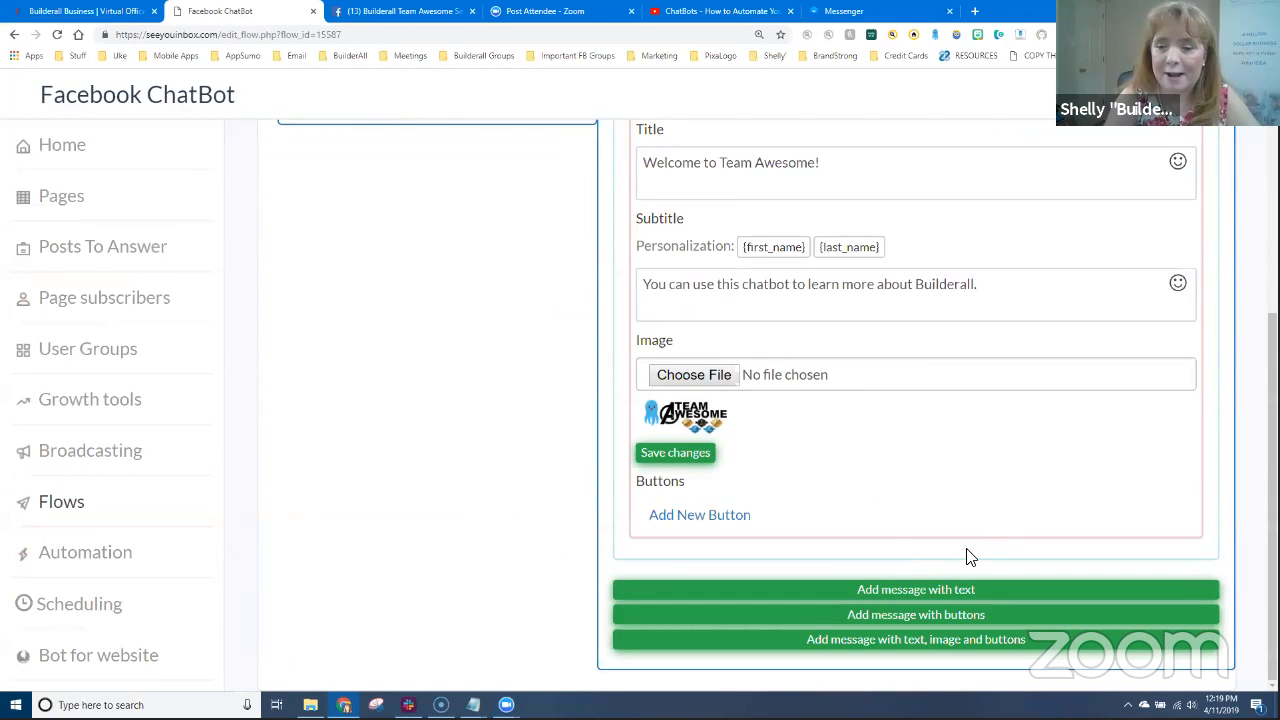
- Add and save a text message with the self-introduction copied from Messenger, ending "I am so excited you decided to join our team."
left_click(918, 591)
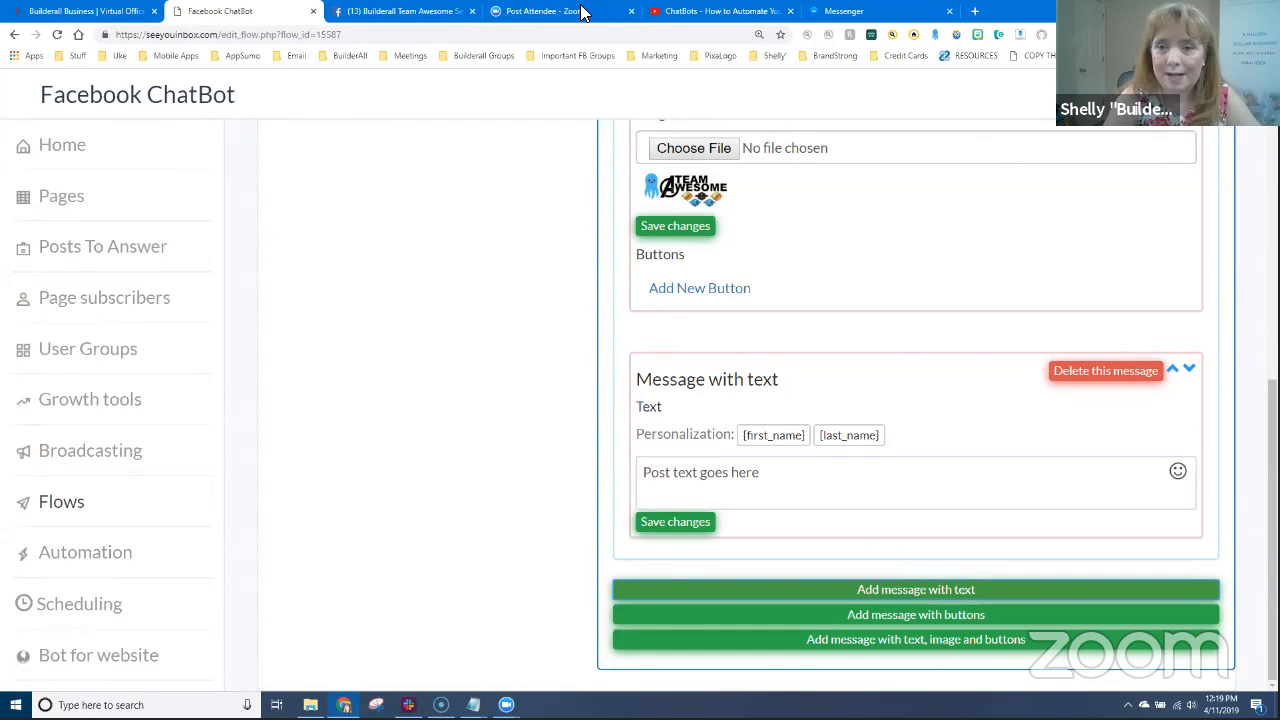
left_click(845, 12)
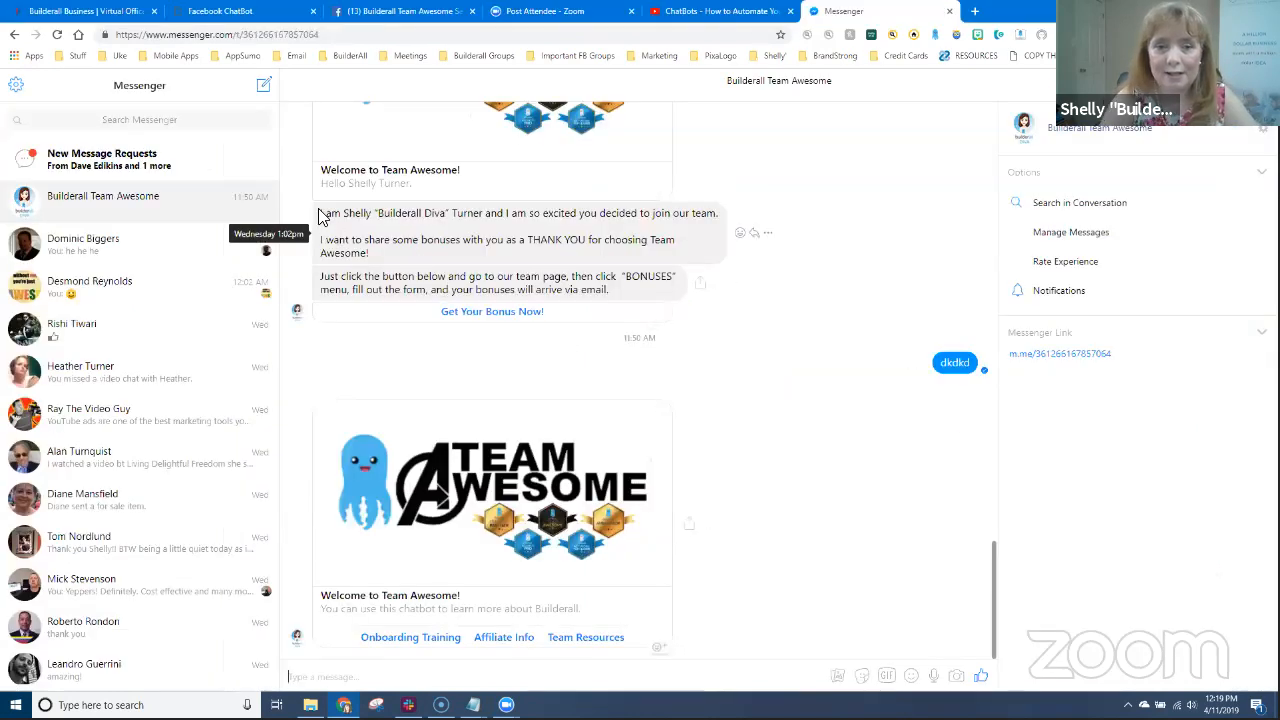
left_click_drag(318, 214, 718, 212)
key("ctrl+c")
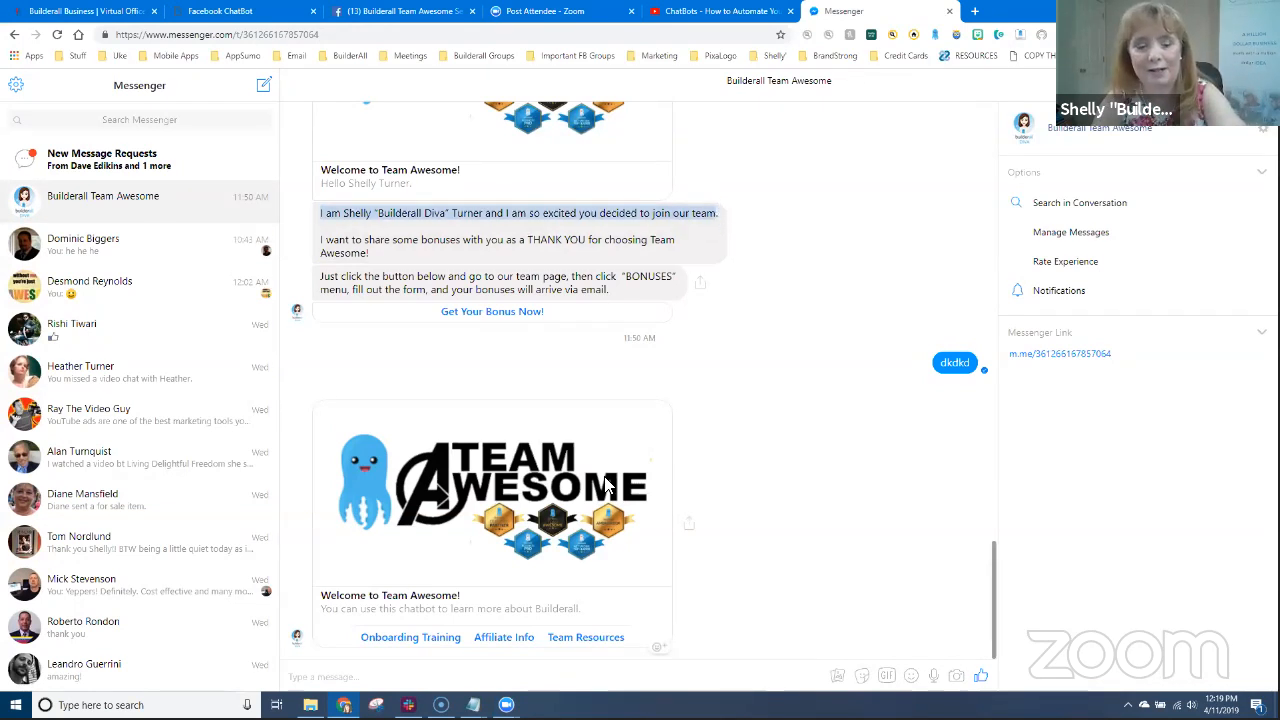
left_click(220, 11)
triple_click(786, 478)
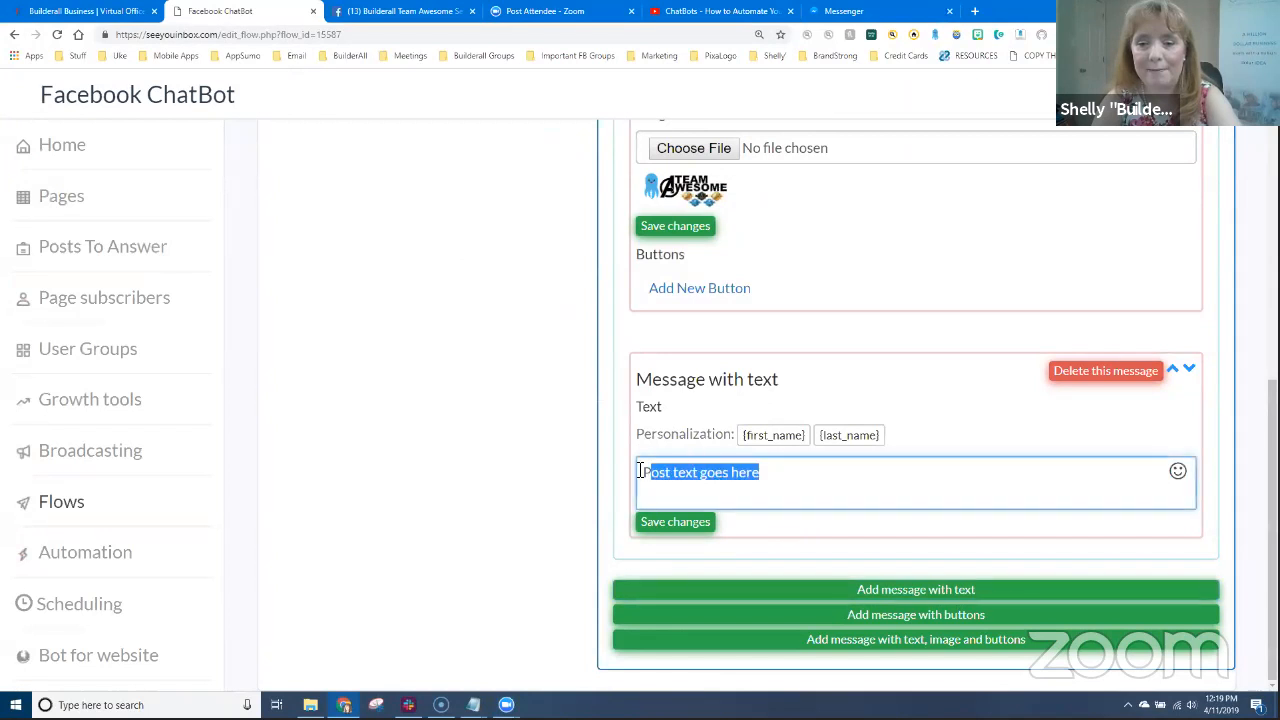
key("ctrl+v")
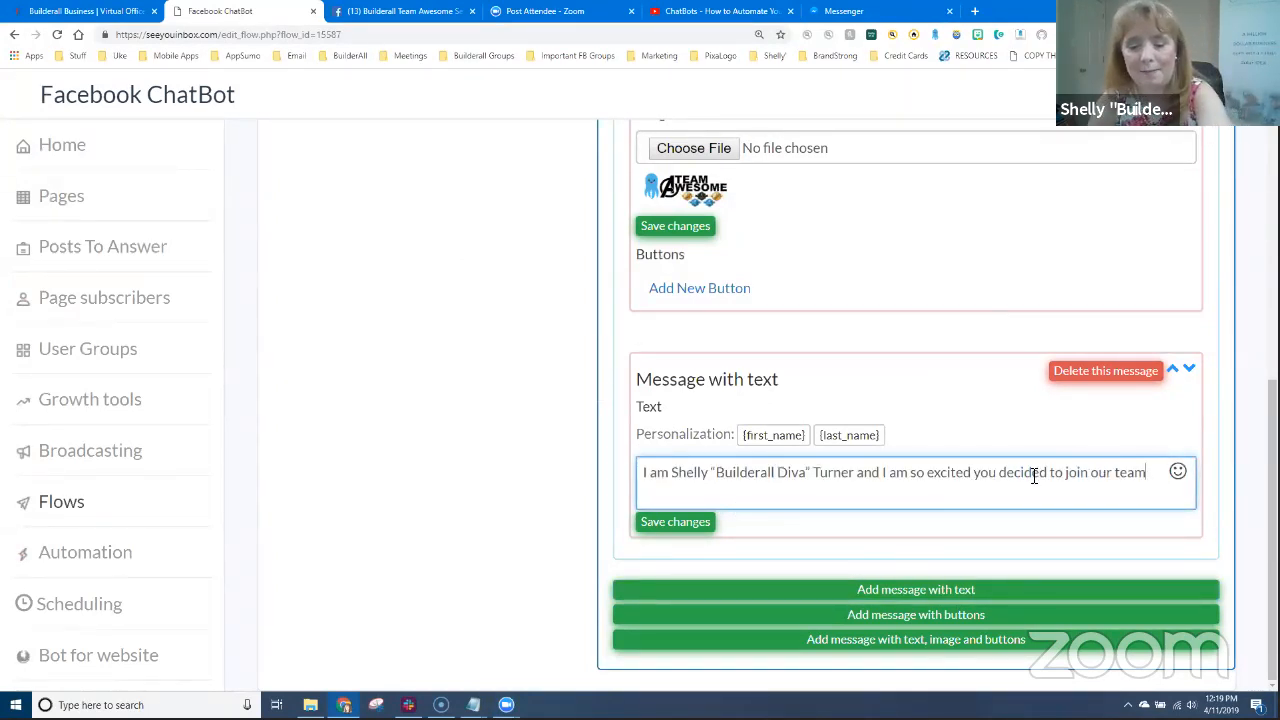
left_click(692, 522)
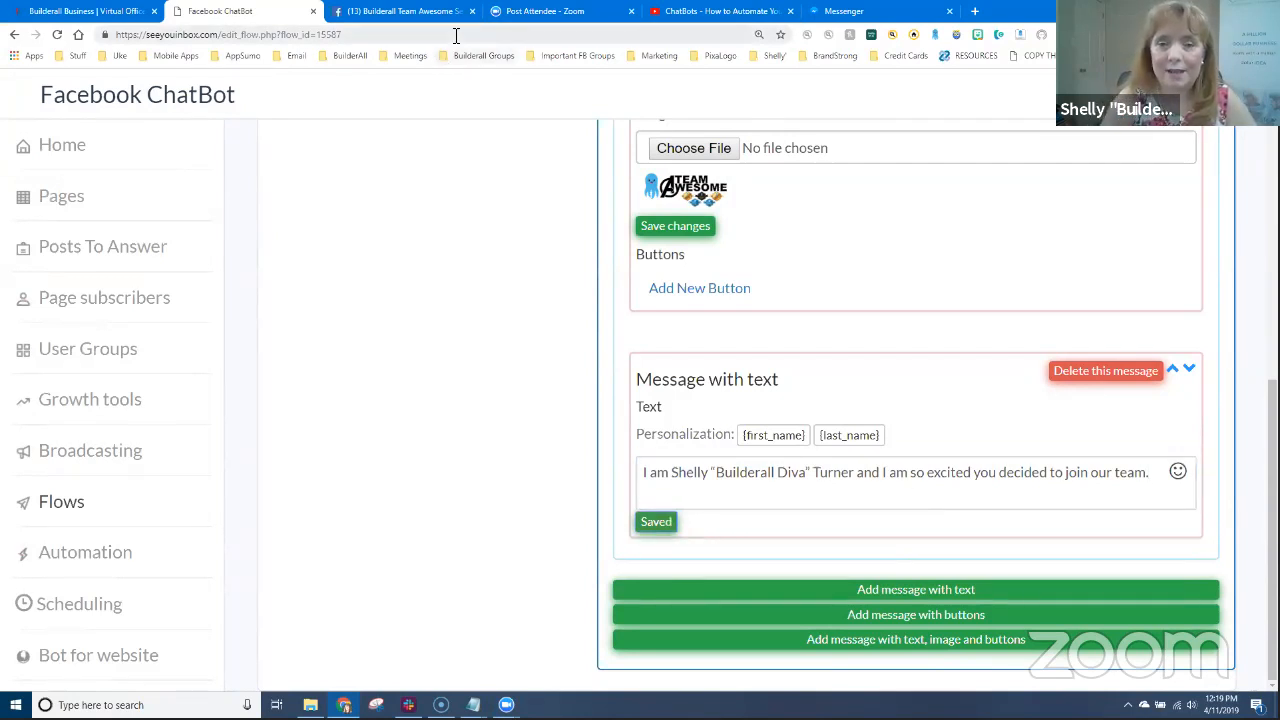
- Add and save a second text message copied from Messenger: "I want to share some bonuses with you as a THANK YOU for choosing Team Awesome!"
left_click(962, 592)
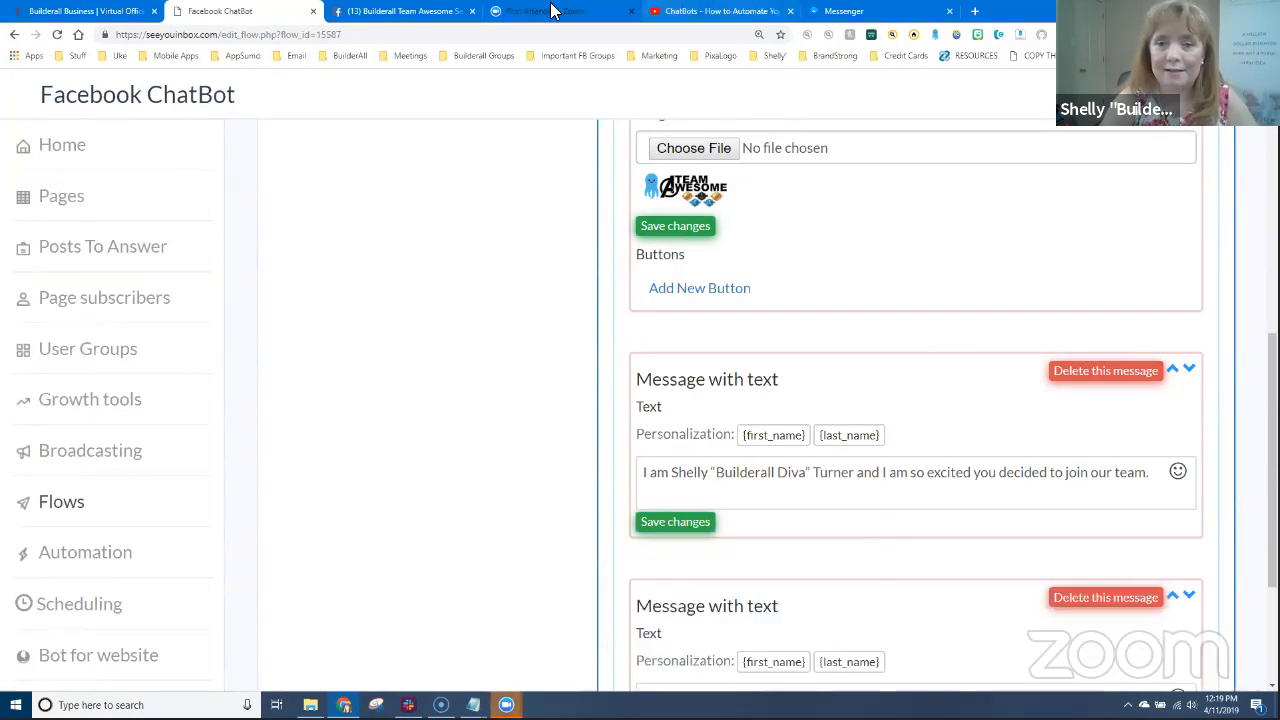
left_click(845, 11)
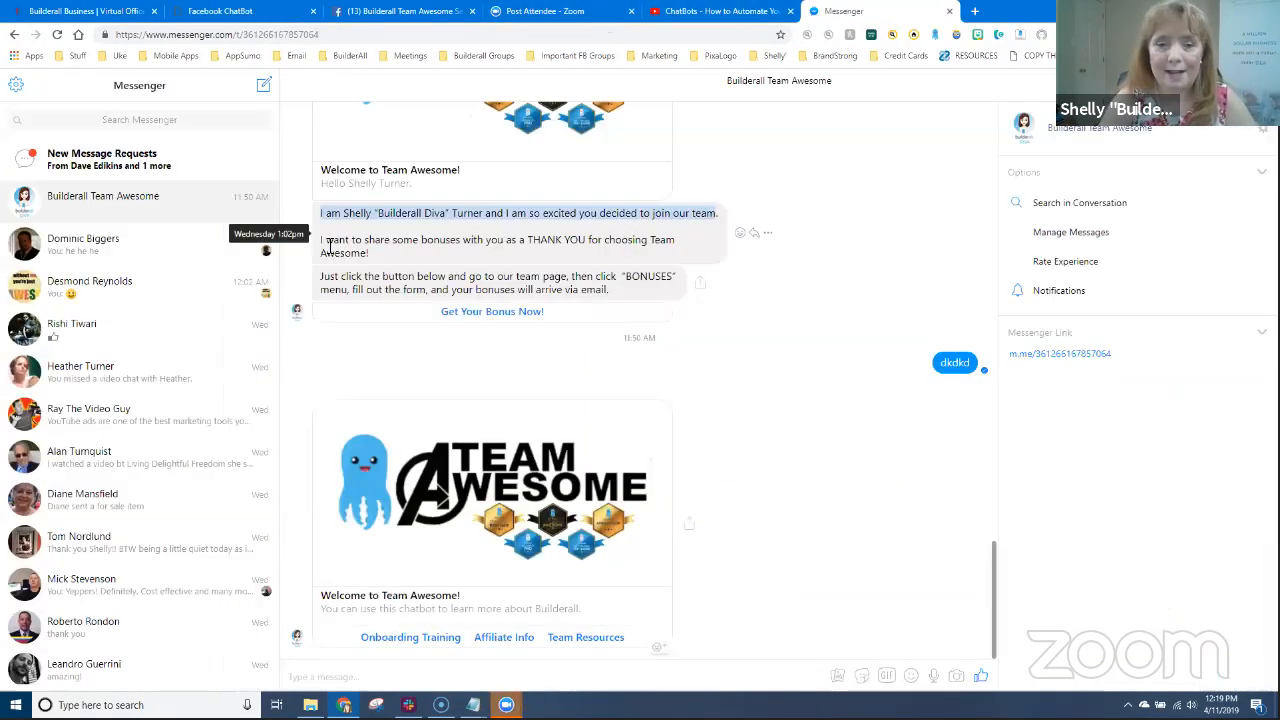
left_click_drag(322, 241, 366, 252)
key("ctrl+c")
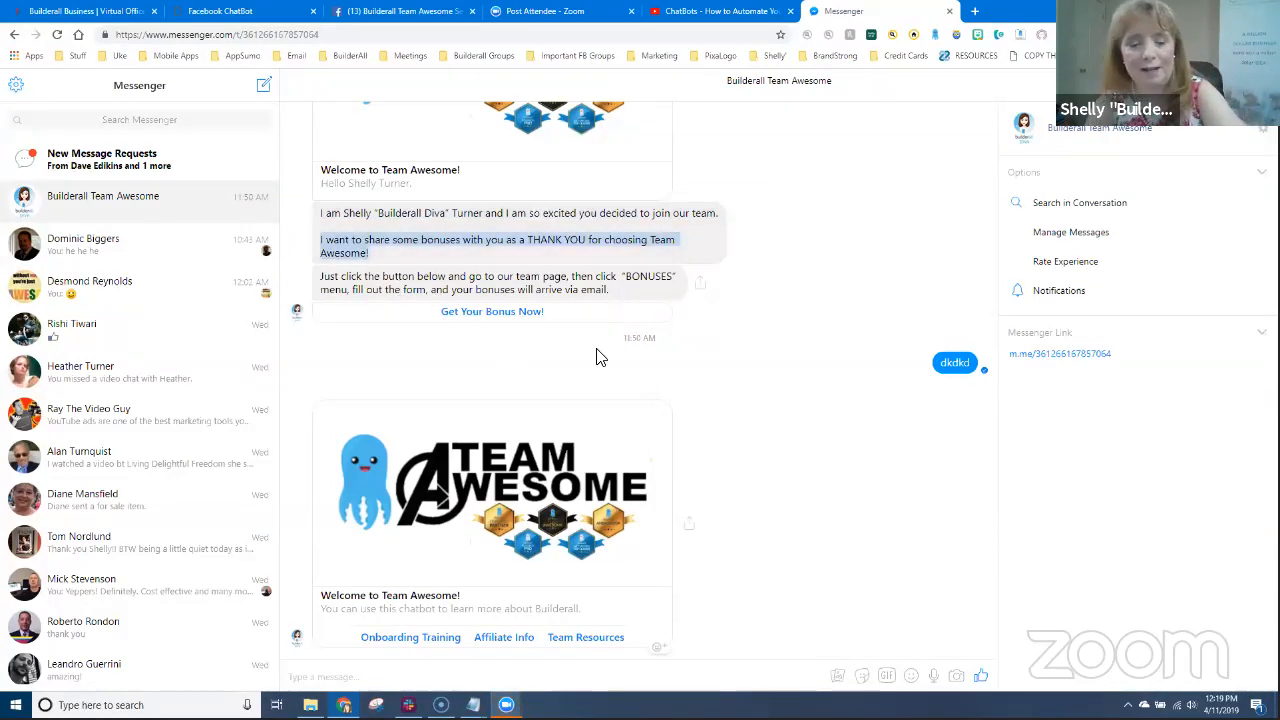
left_click(266, 12)
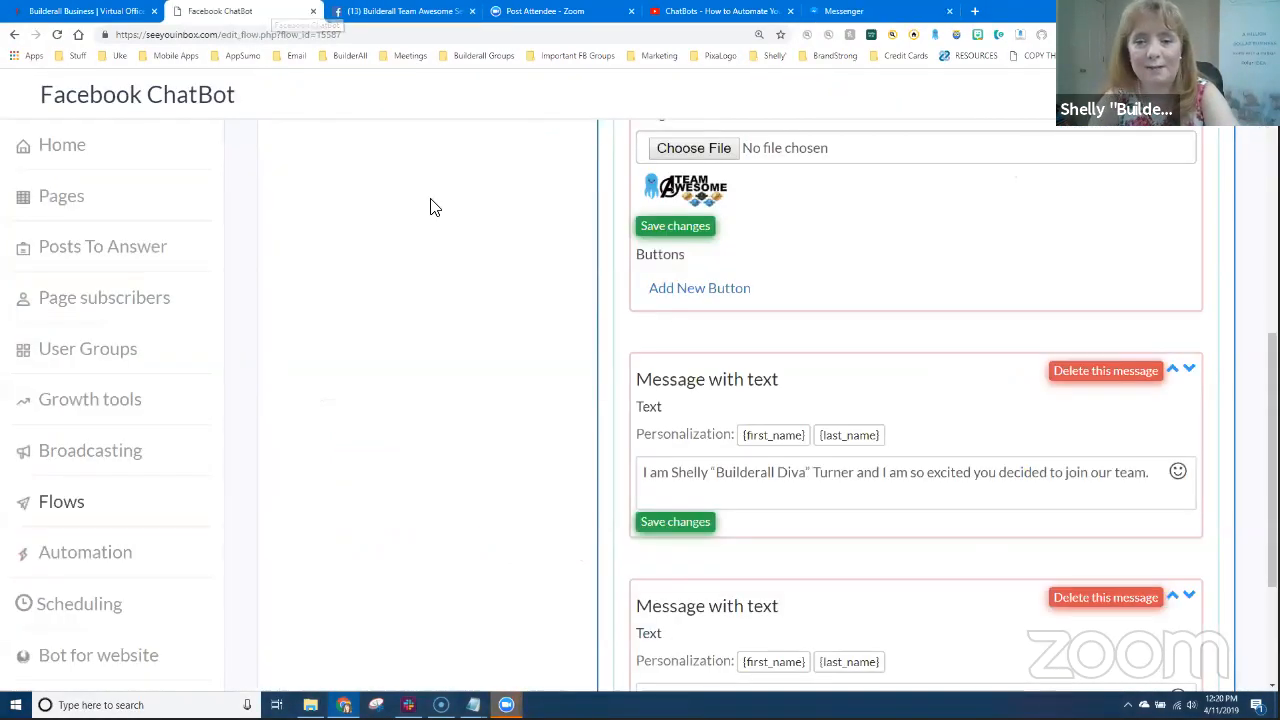
scroll(800, 622, "down", 3)
left_click_drag(760, 474, 620, 487)
key("ctrl+v")
left_click(700, 522)
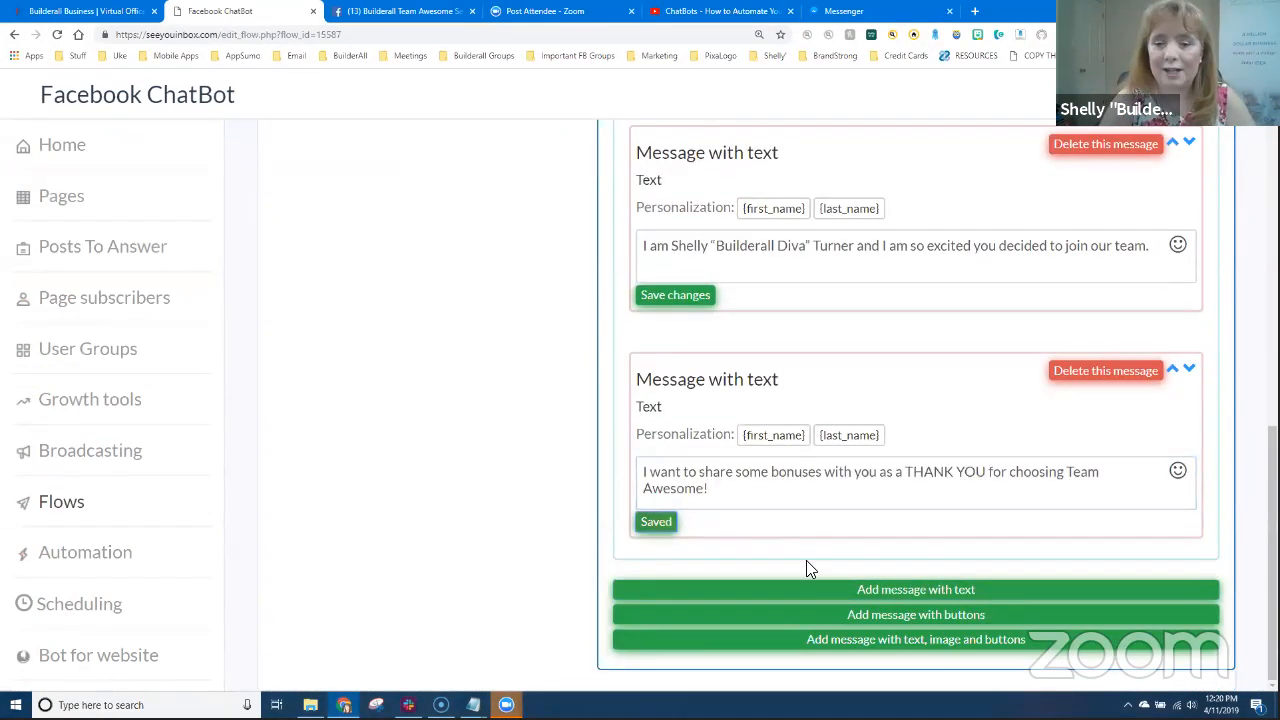
- Add a message with buttons, set its text to "Please choose from the options below to start learning more about Builderall.", and save it
left_click(912, 624)
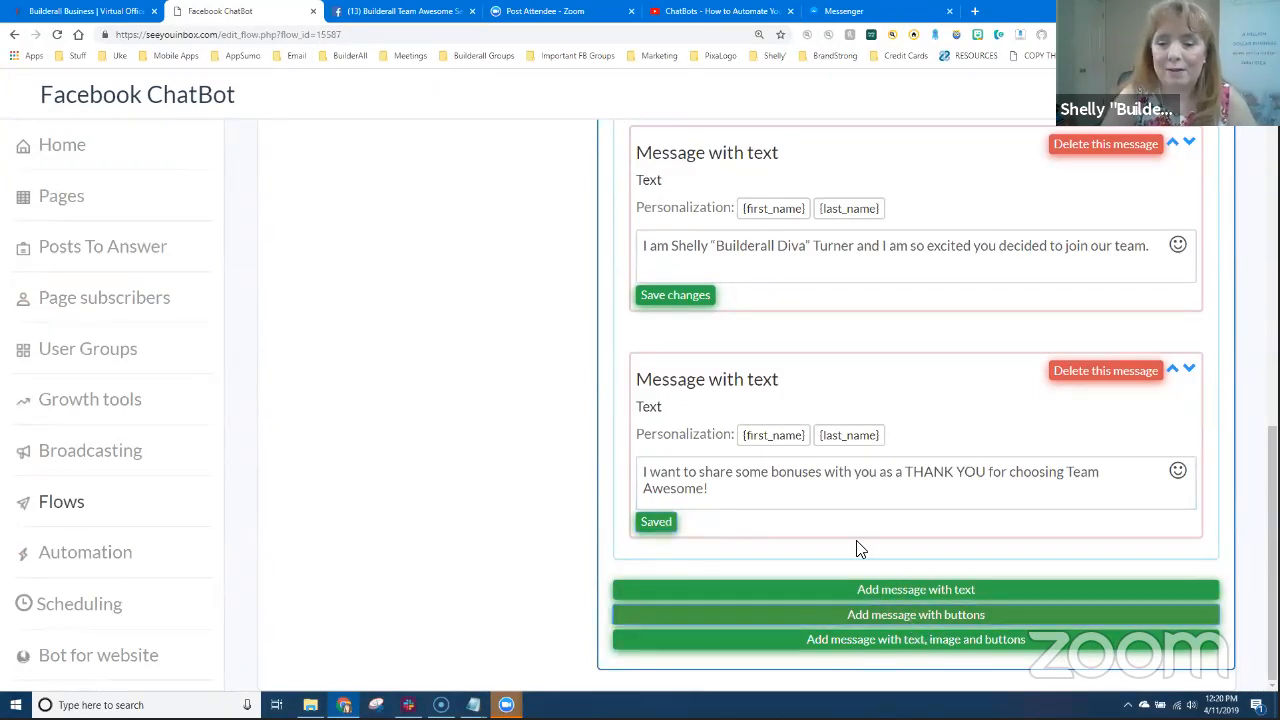
scroll(845, 545, "down", 5)
scroll(837, 534, "up", 1)
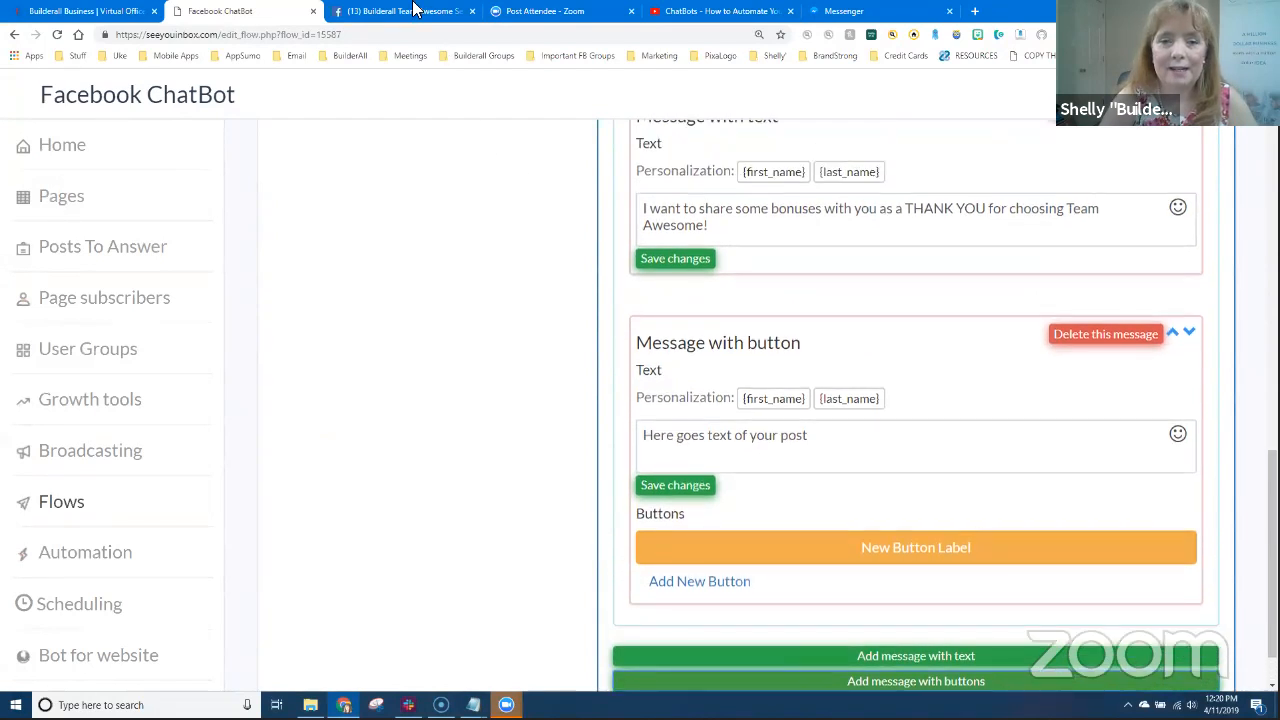
left_click(845, 11)
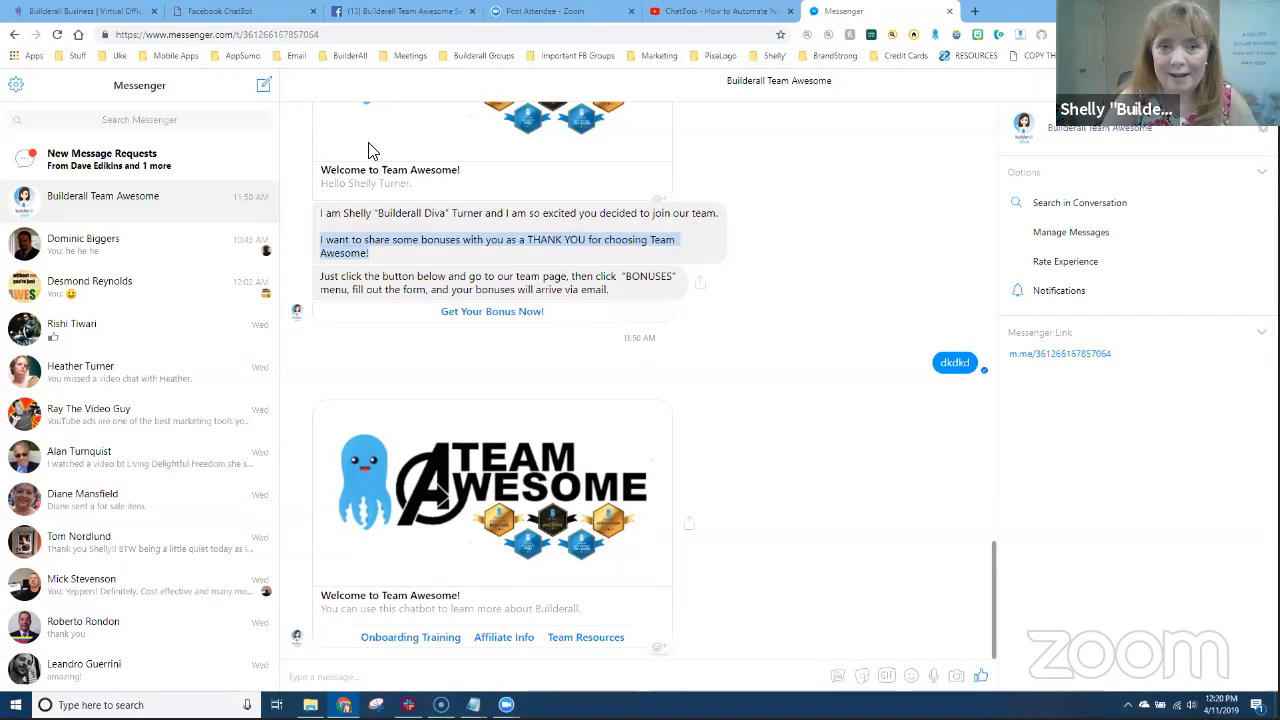
left_click(253, 11)
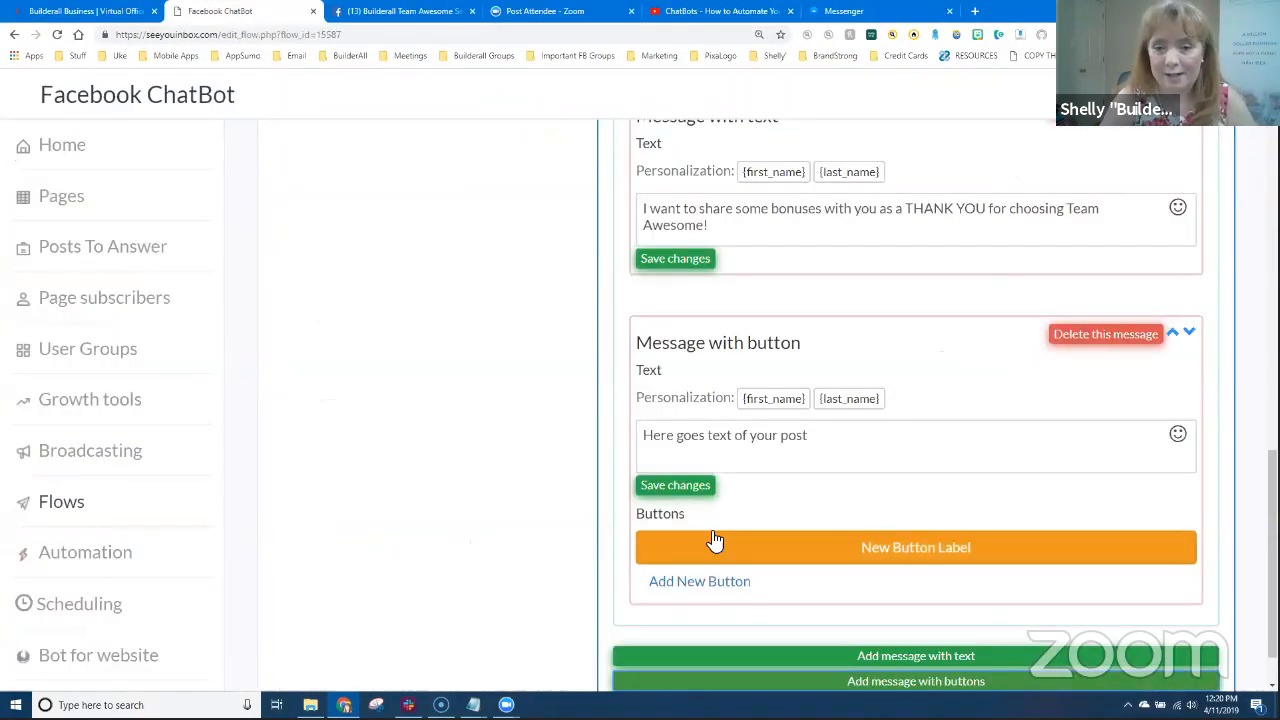
left_click_drag(817, 437, 571, 443)
type("P")
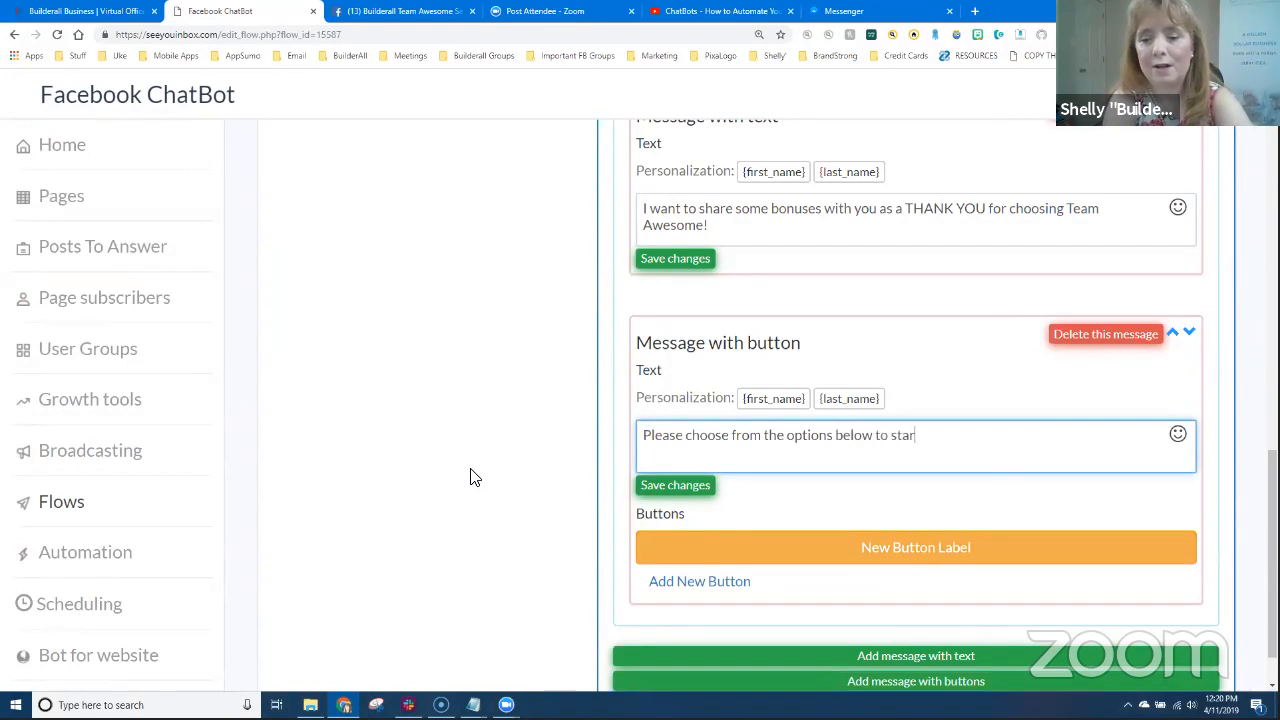
type("Builderall.")
left_click(686, 489)
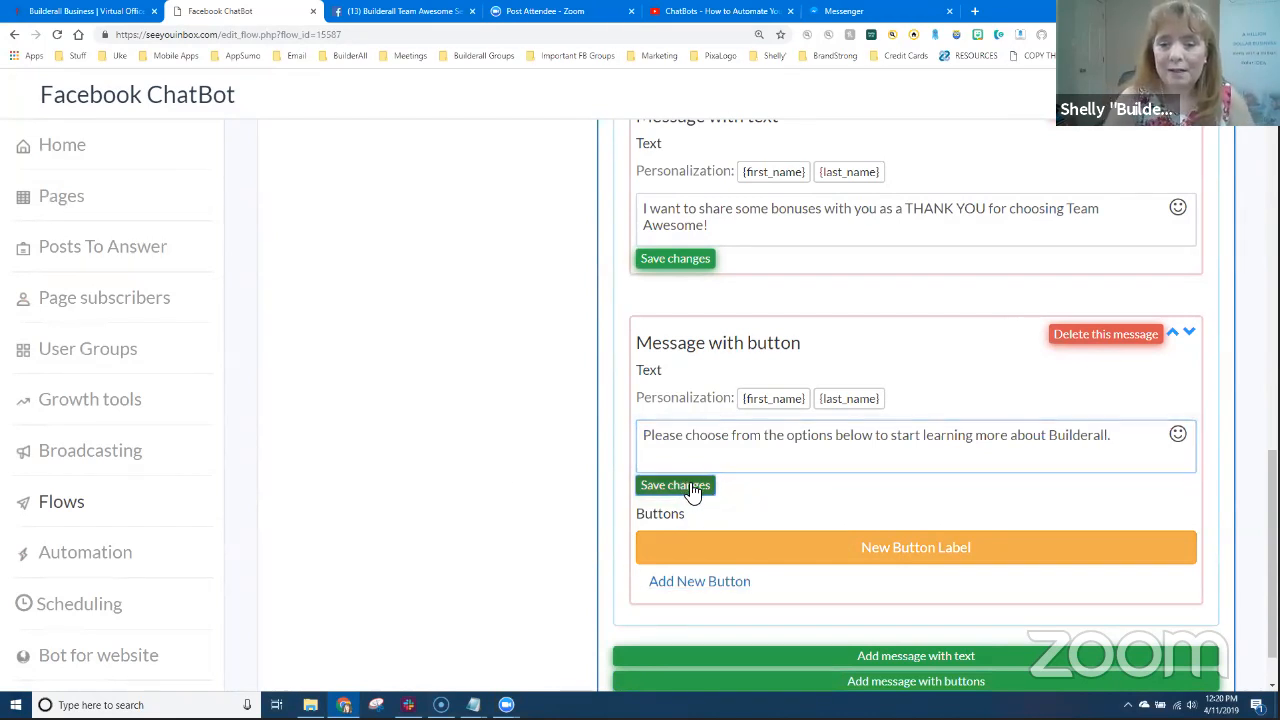
- Add two more buttons to the button message and label the first button "Onboarding Training"
left_click(700, 584)
left_click(715, 612)
scroll(870, 510, "down", 1)
left_click(903, 448)
left_click_drag(512, 238, 335, 245)
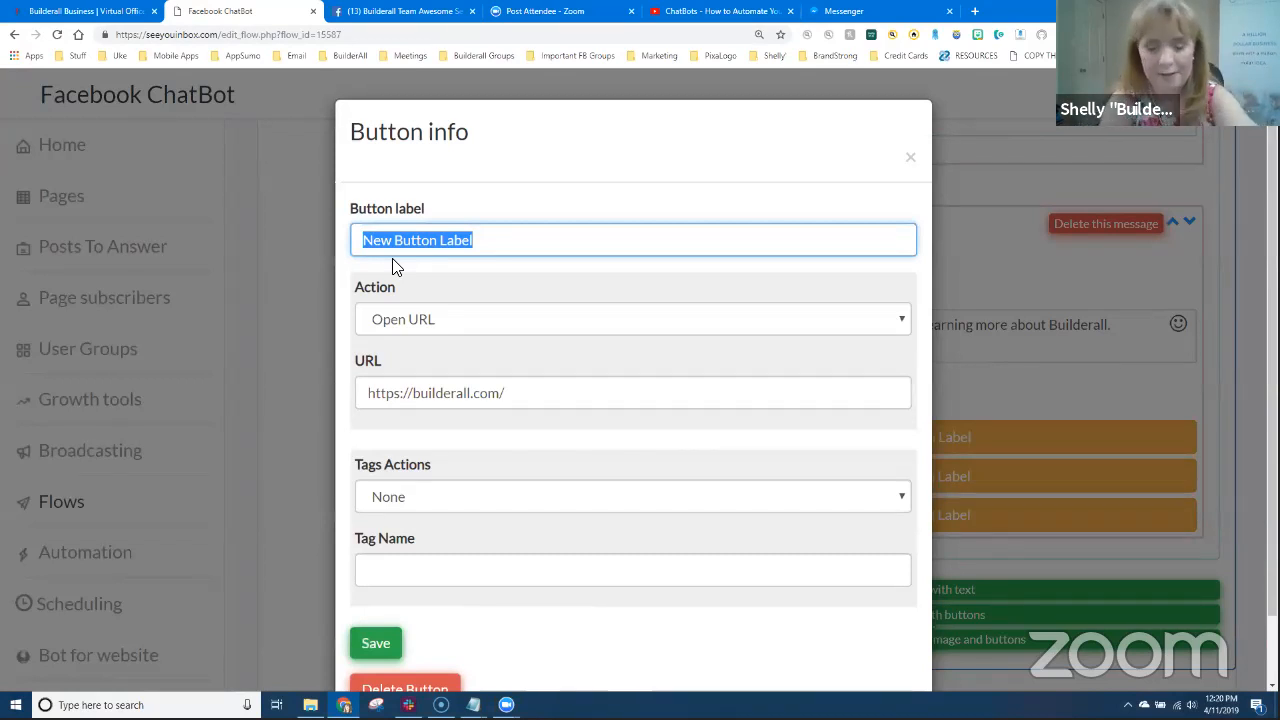
type("Onboarding t")
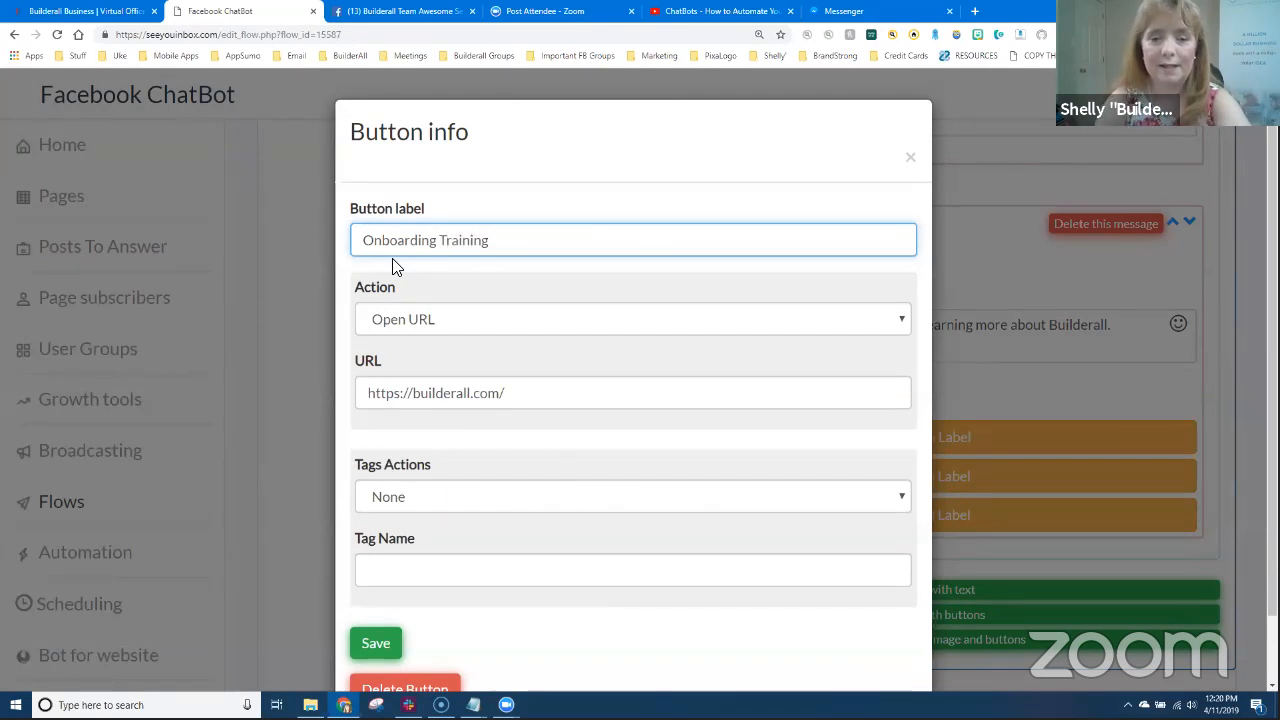
left_click(373, 645)
- Label the button message's second button "Affiliate Info" and its third button "Team Resources"
left_click(893, 487)
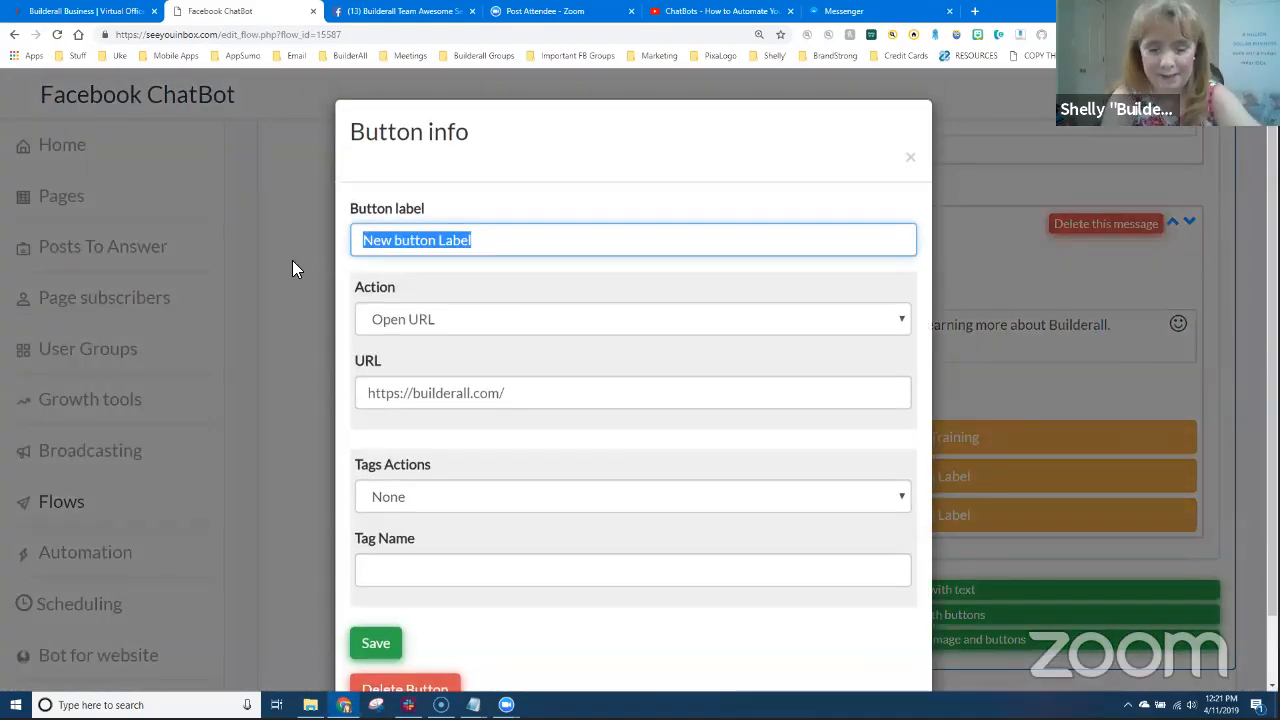
type("Affiliate Info")
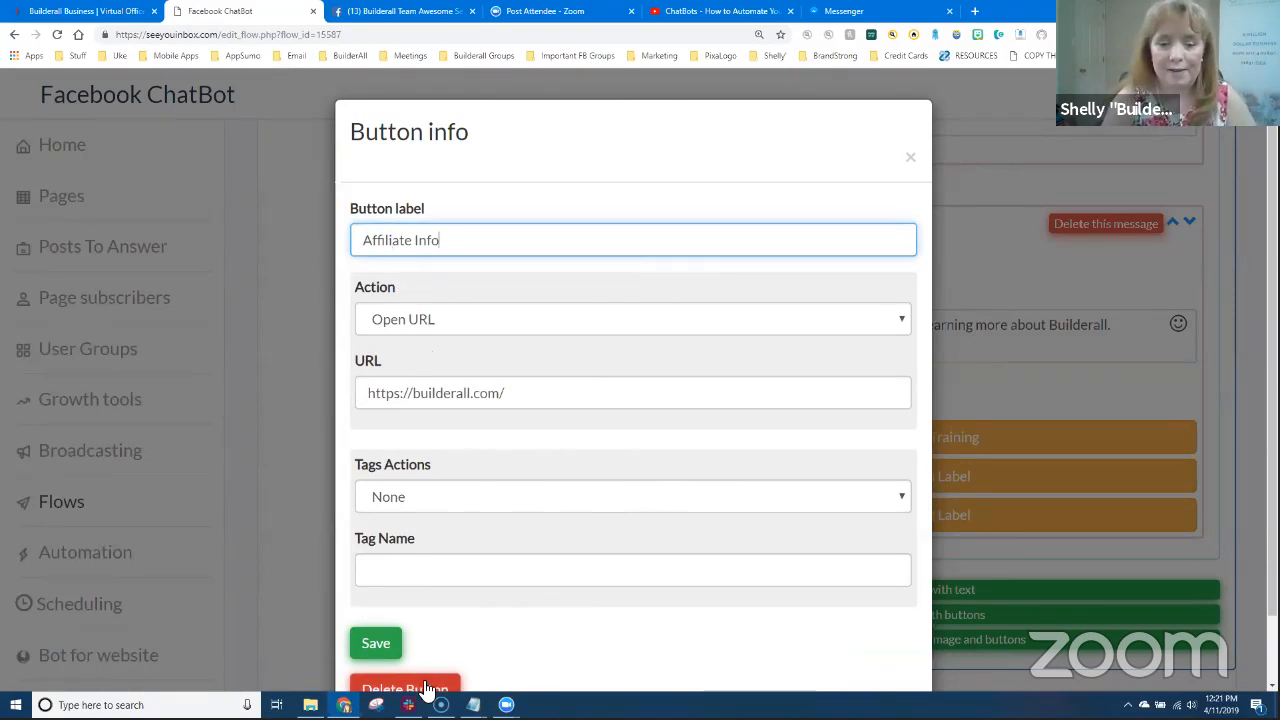
left_click(388, 648)
left_click(865, 530)
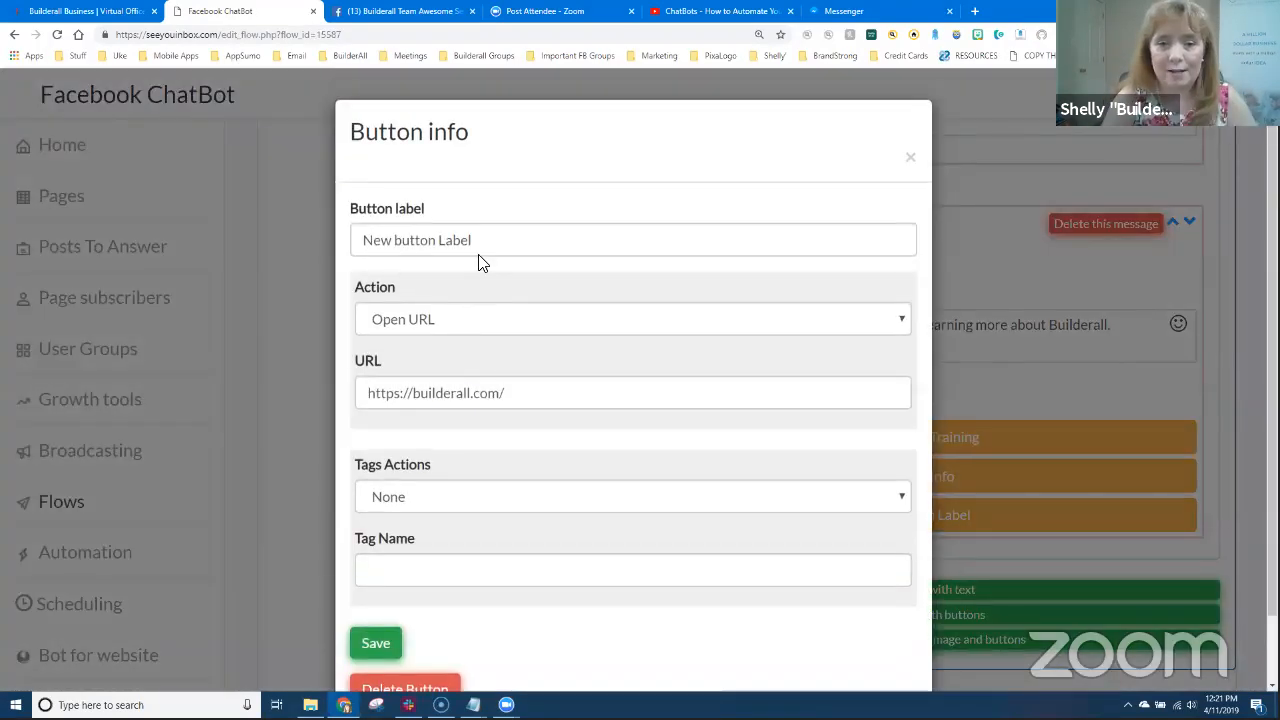
left_click_drag(476, 241, 320, 270)
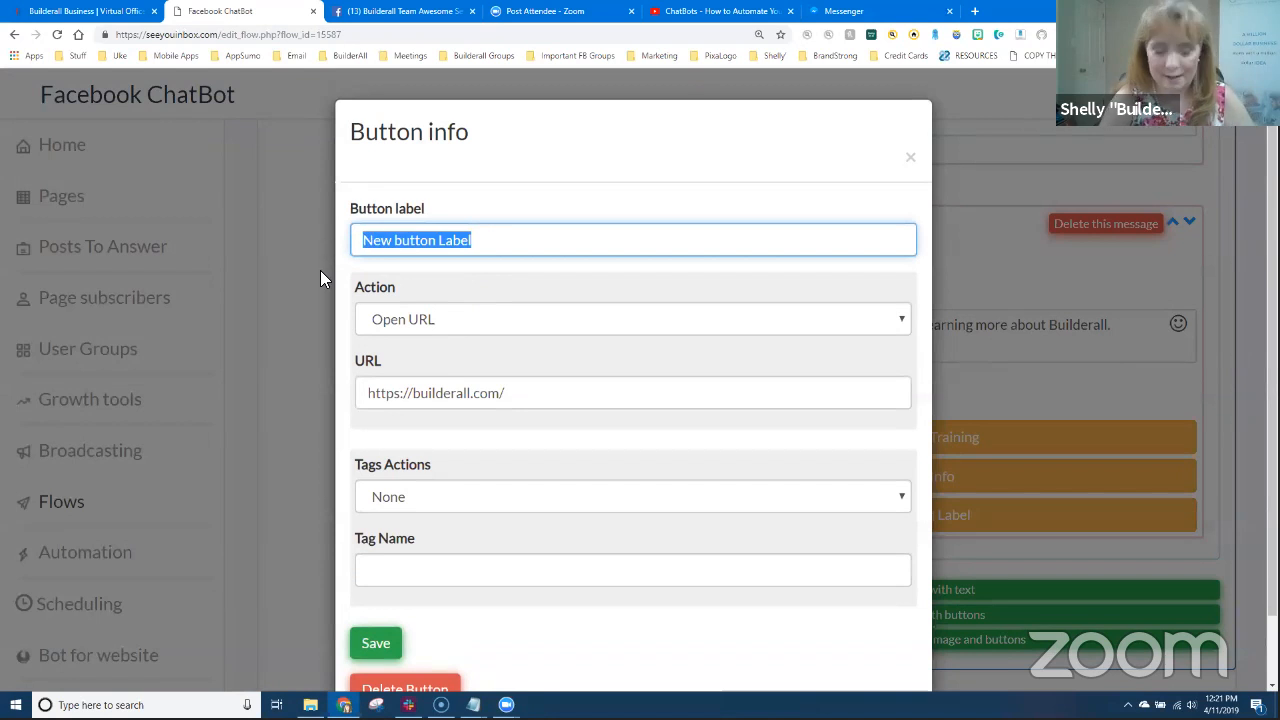
type("Team Resources")
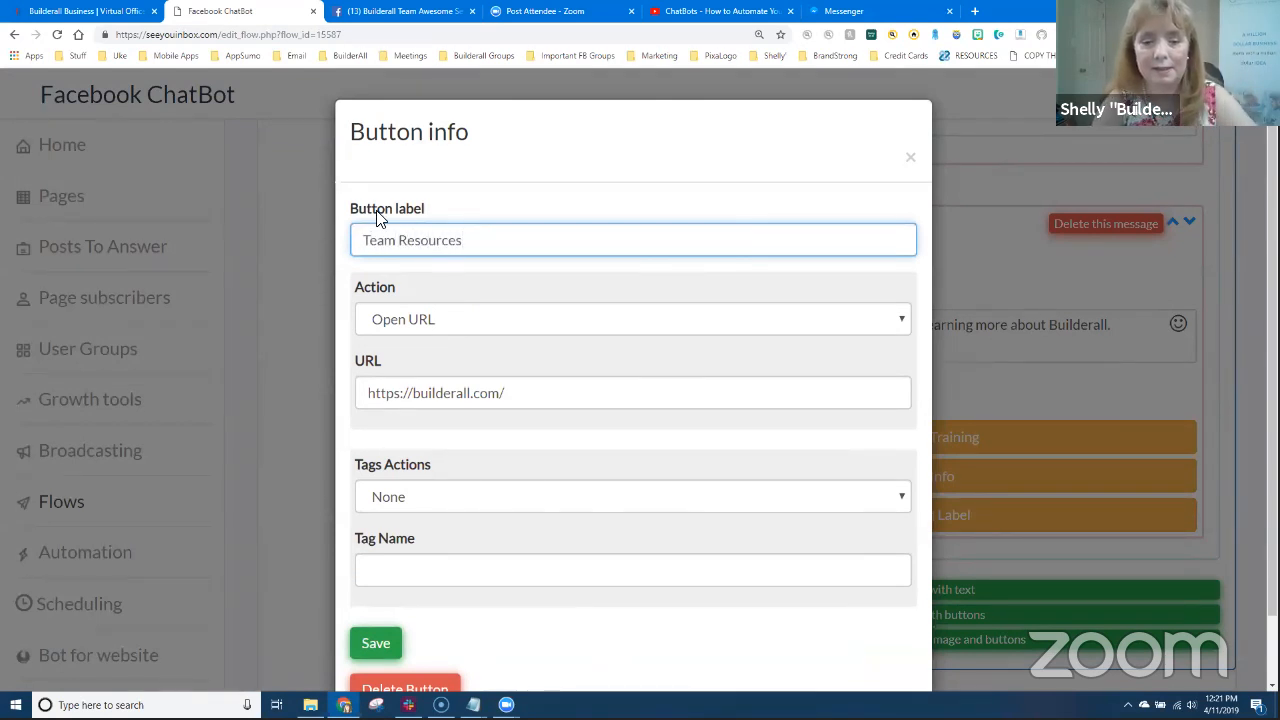
left_click(392, 648)
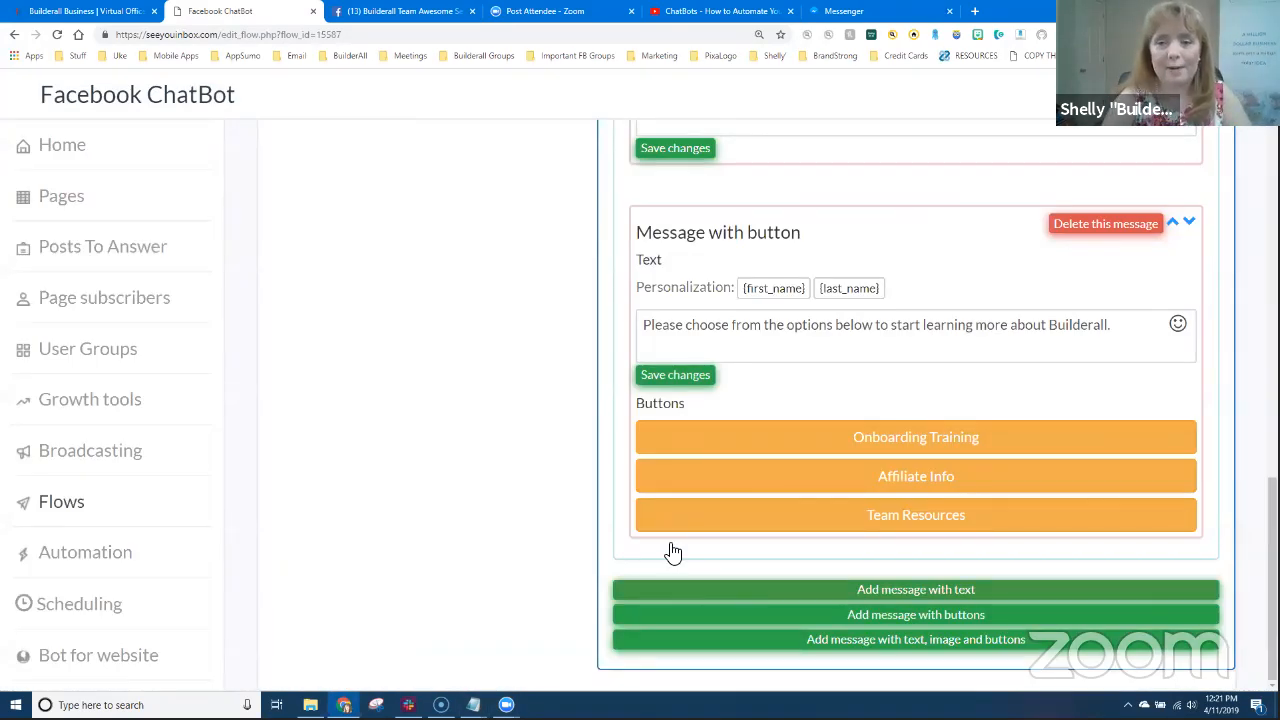
- Send the test message "jkkj" to the chatbot in Messenger, and return to the start of the Team Awesome flow editor
scroll(826, 410, "up", 10)
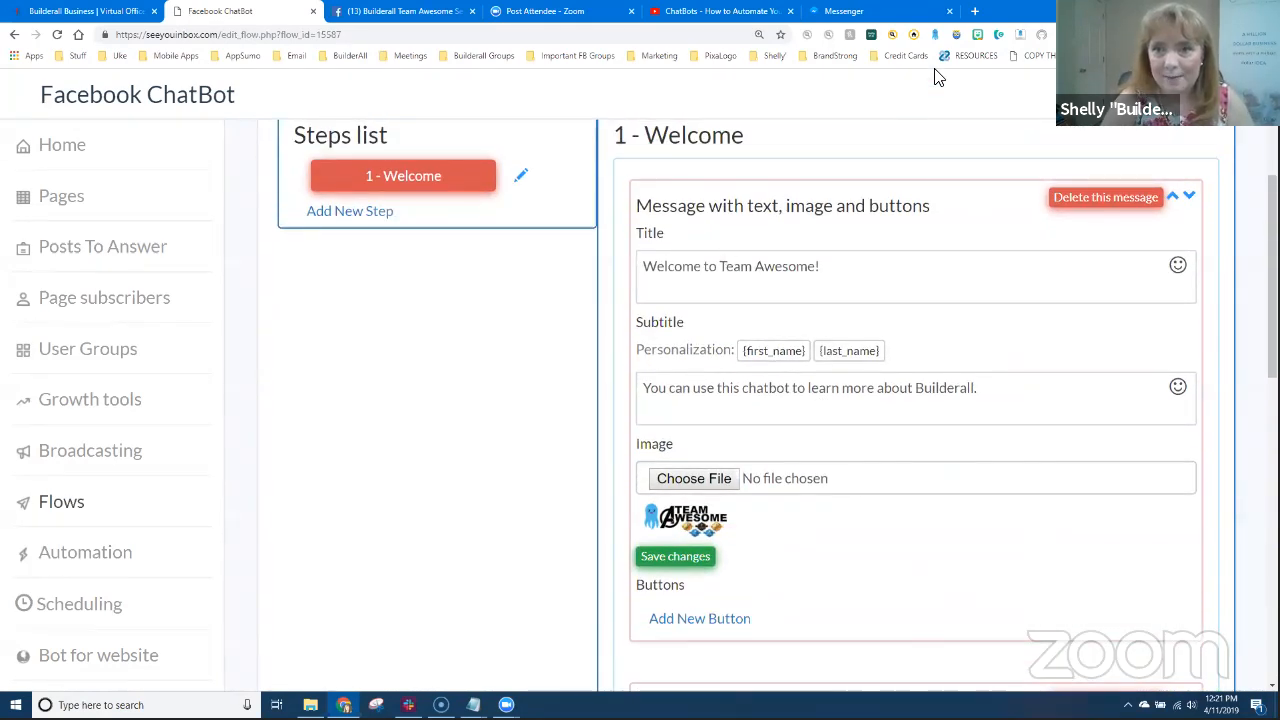
left_click(850, 11)
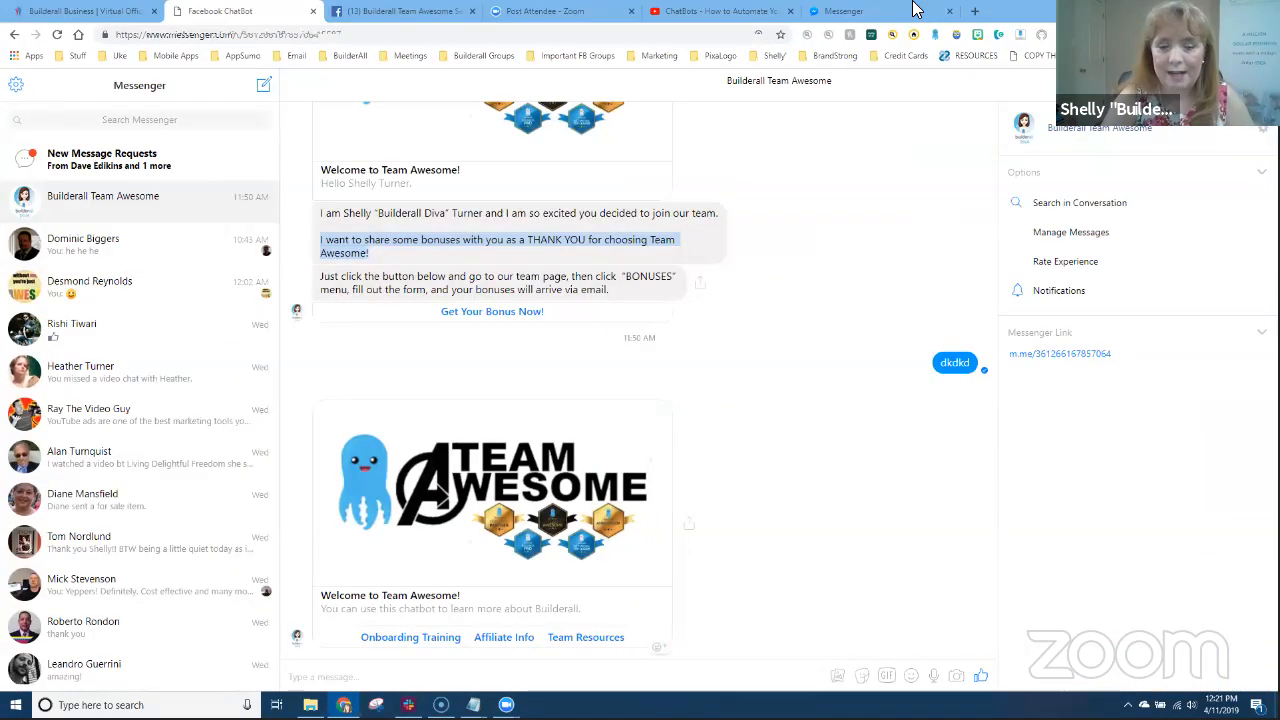
left_click(558, 675)
type("jkkj")
key("Return")
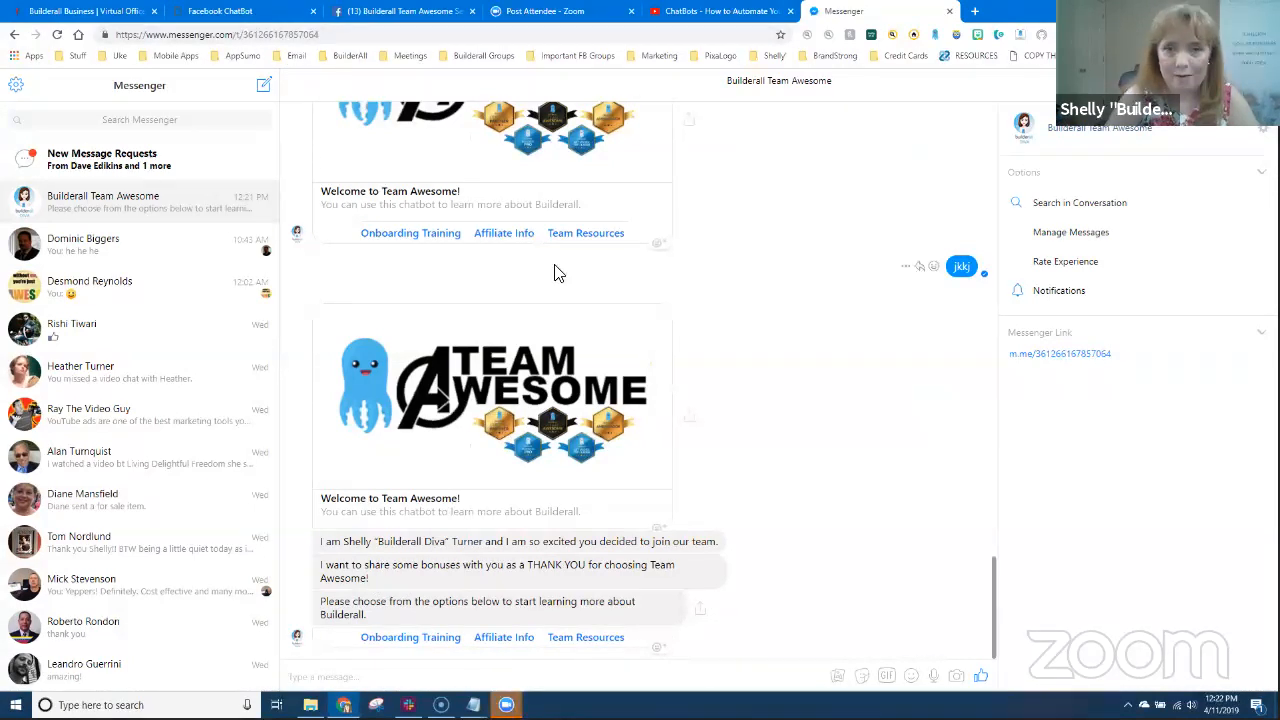
key("ctrl+2")
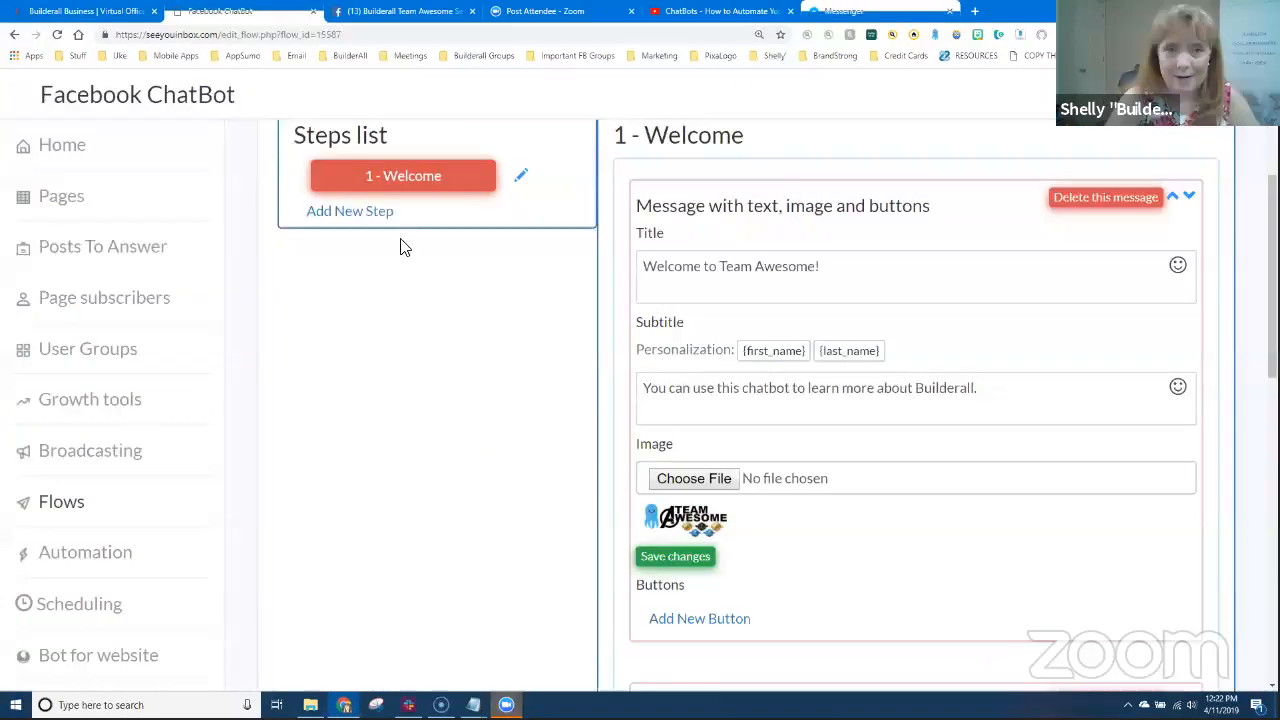
scroll(880, 385, "up", 2)
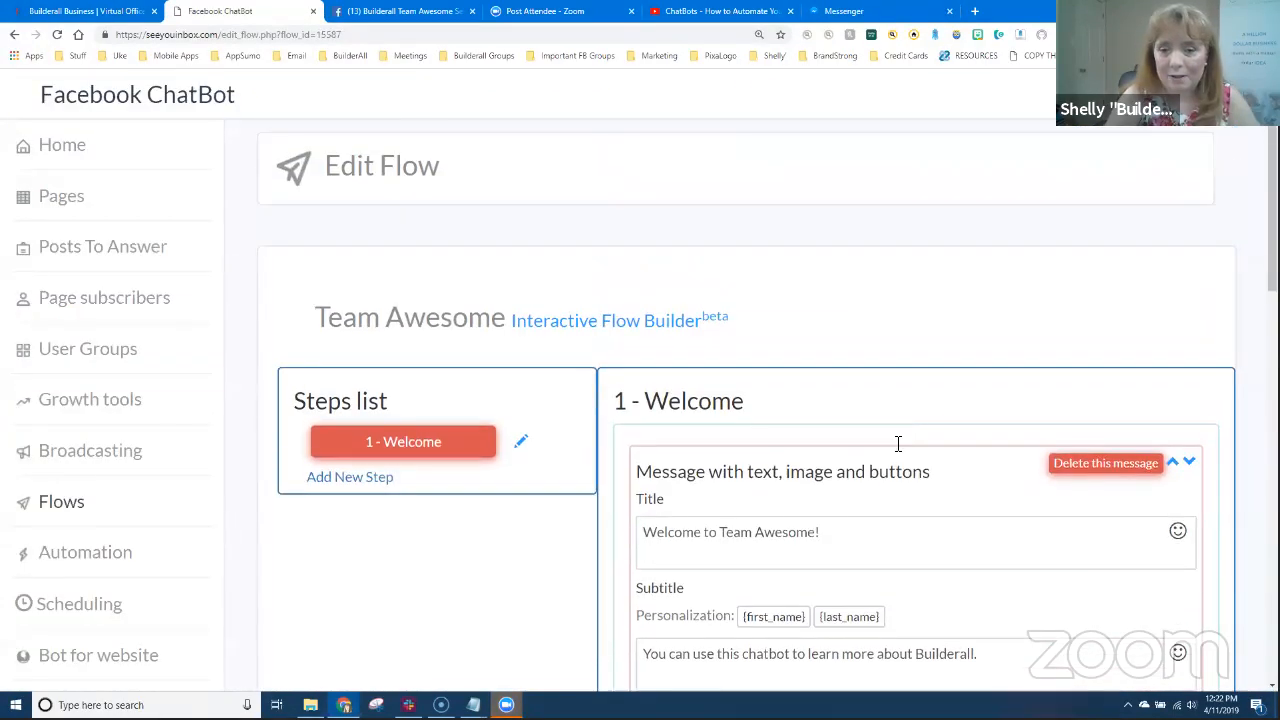
- Reword the Welcome step's bonuses text message to "I want to say THANK YOU for choosing Team Awesome!"
scroll(897, 443, "down", 6)
scroll(834, 491, "down", 3)
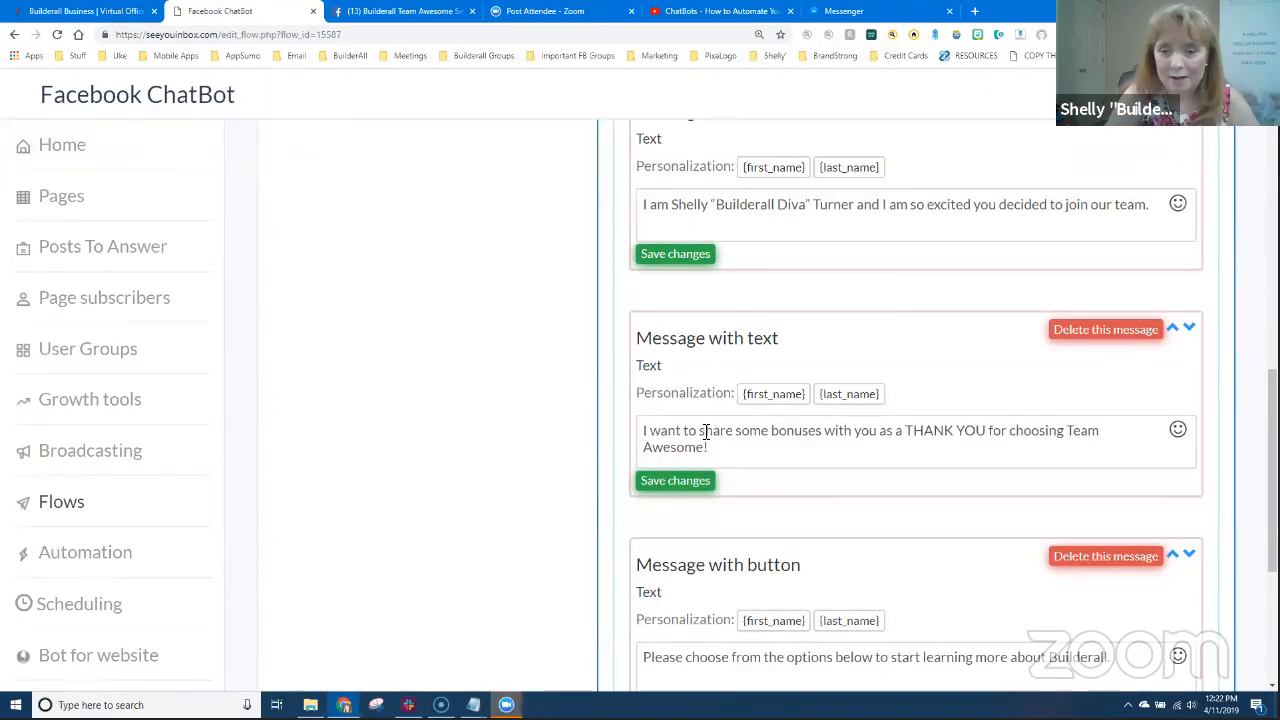
left_click_drag(699, 431, 893, 432)
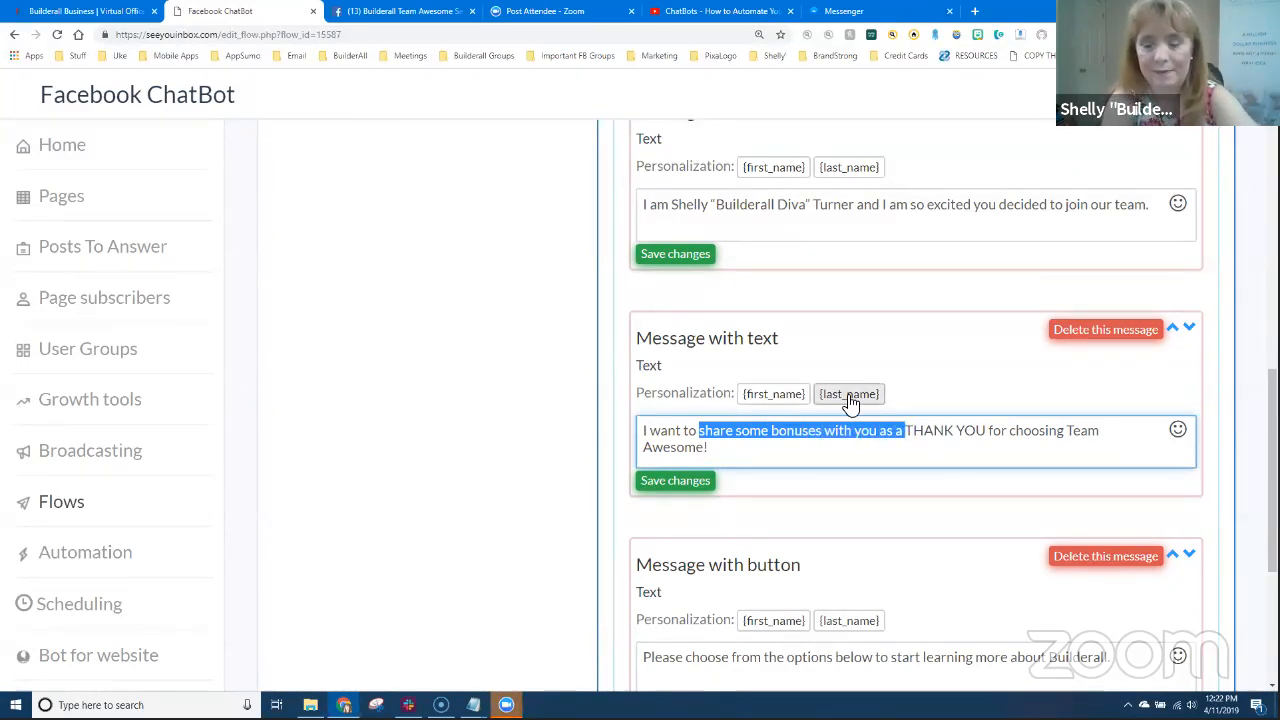
key("BackSpace")
type("say")
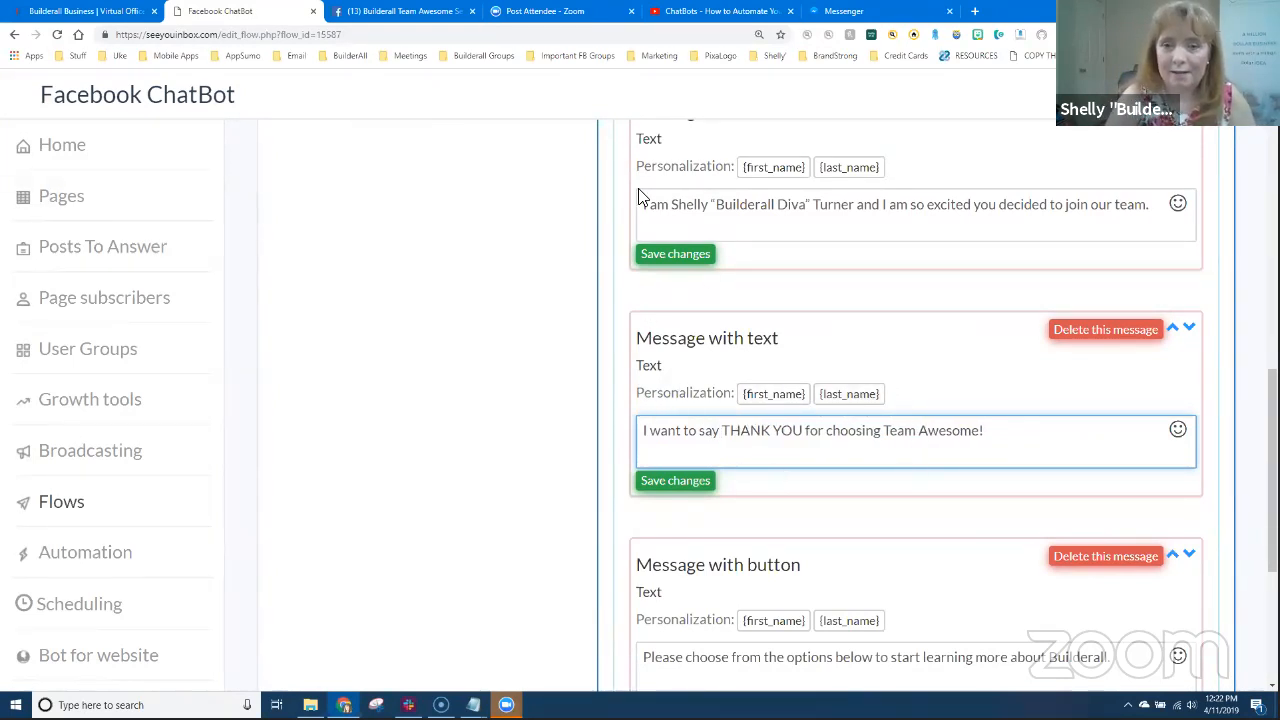
- Begin the introduction text message with the greeting "Hello {first_name}," using the first-name personalization, followed by a blank line
scroll(749, 389, "up", 1)
left_click(646, 270)
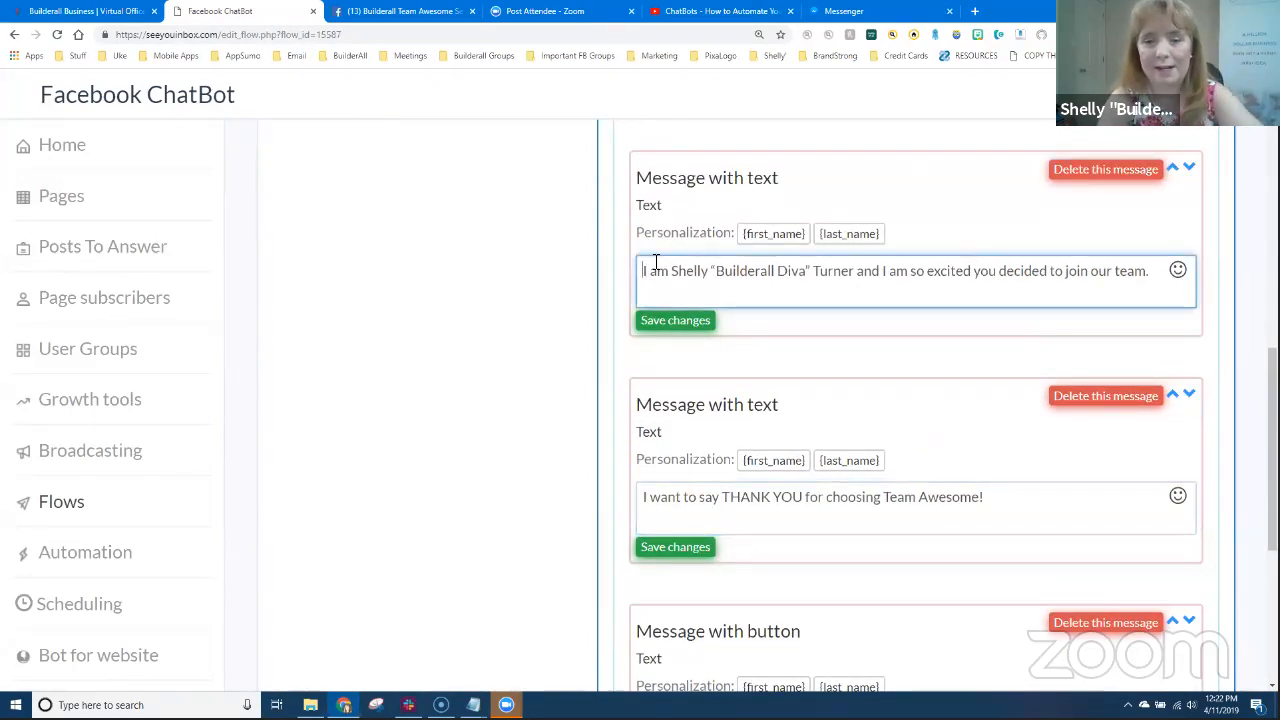
type("Hello")
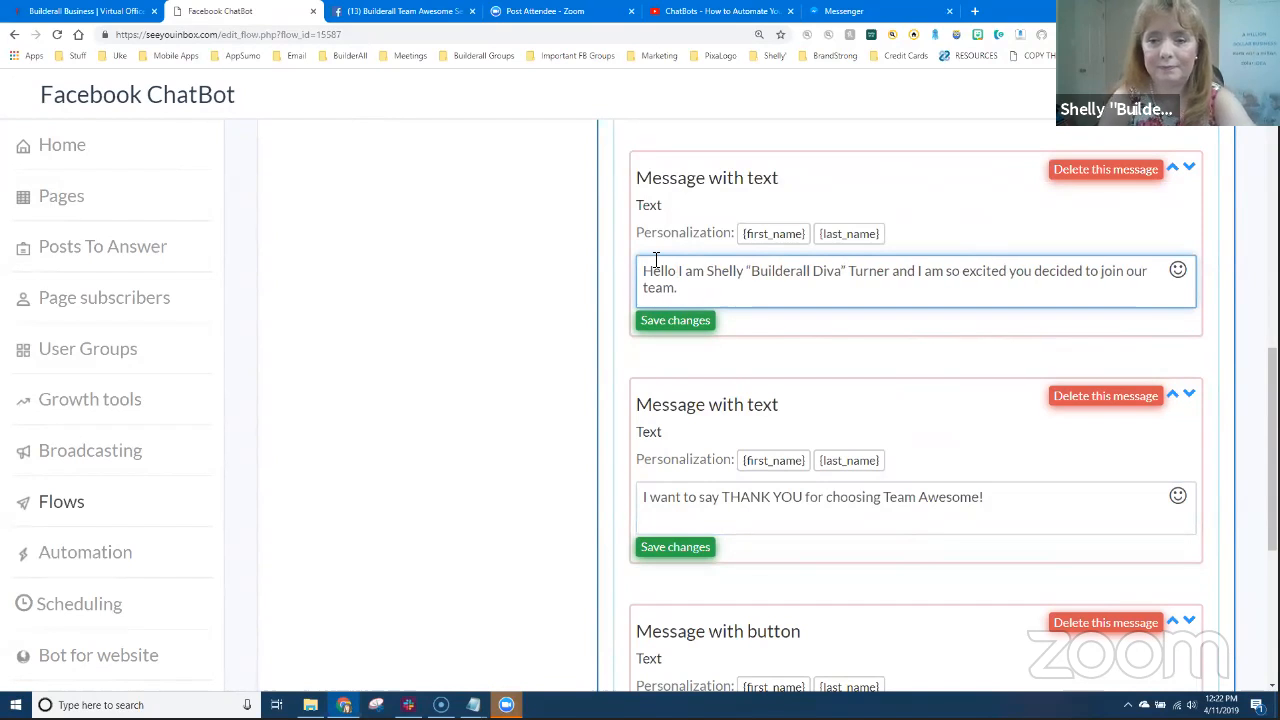
left_click(776, 234)
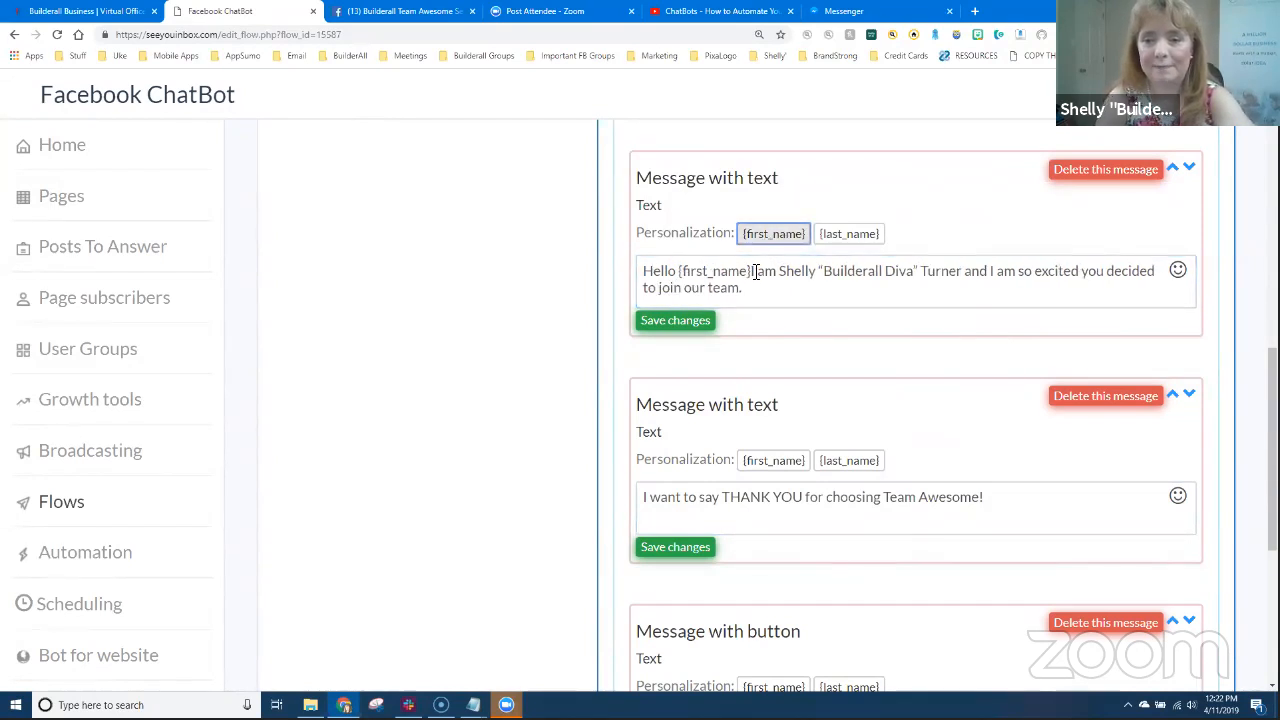
left_click(757, 271)
type(",")
key("Return")
key("Return")
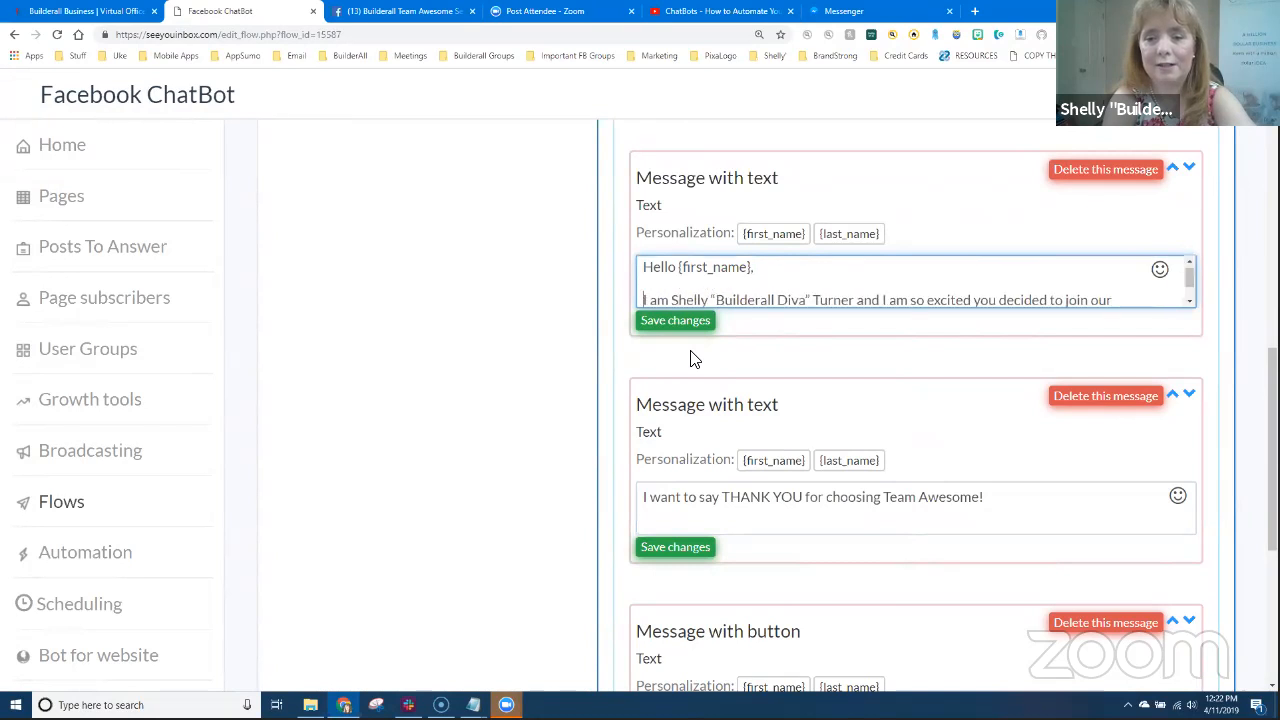
- Save the changes to the introduction message, the thank-you message and the message with buttons
left_click(675, 321)
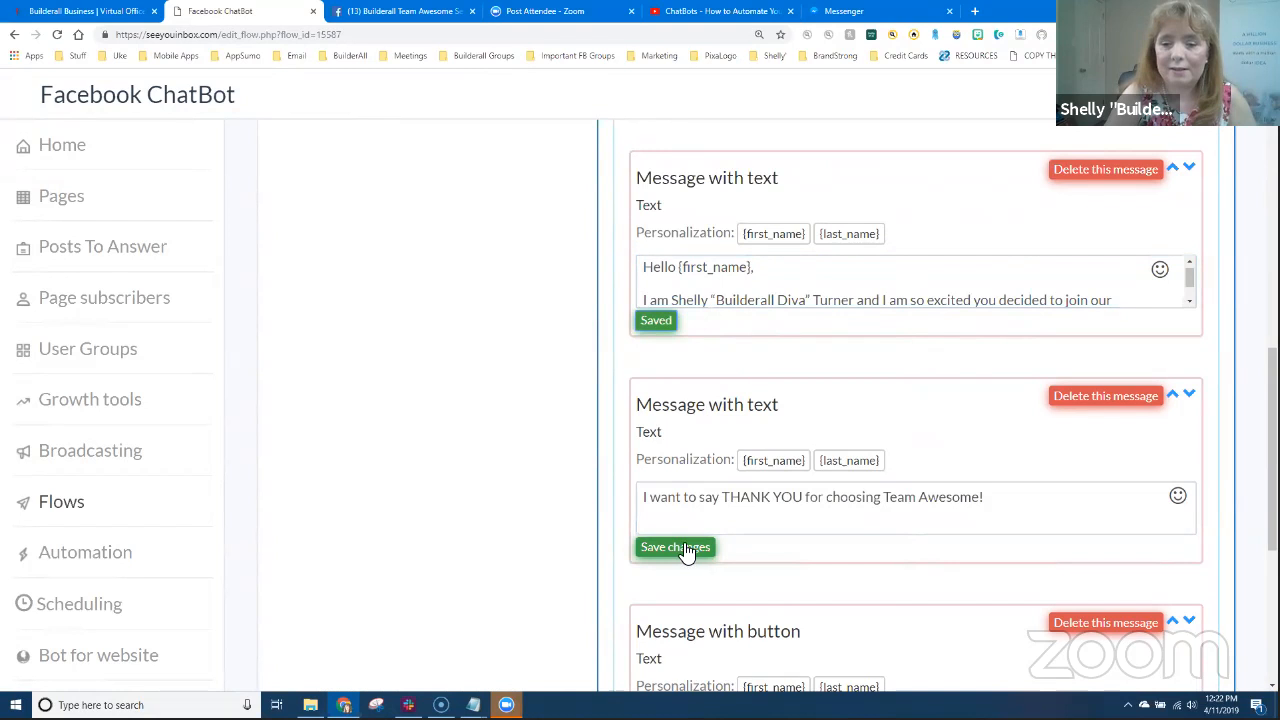
left_click(686, 552)
scroll(760, 555, "down", 3)
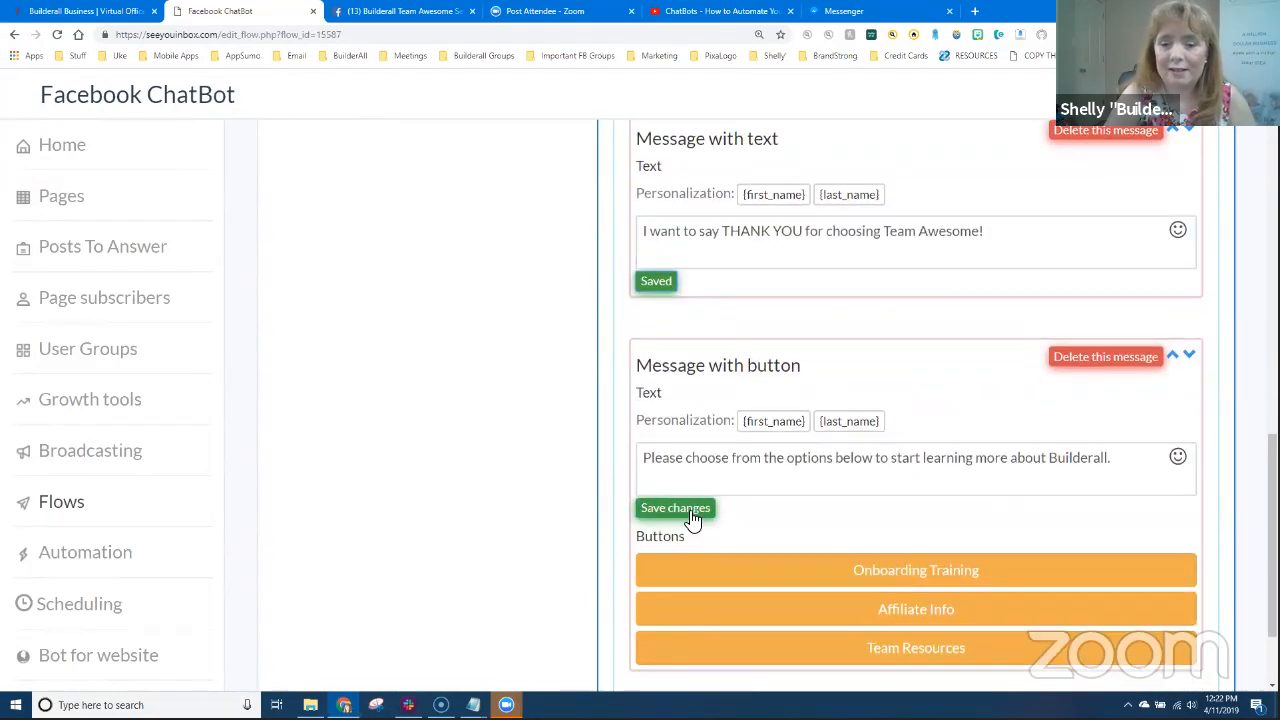
left_click(690, 512)
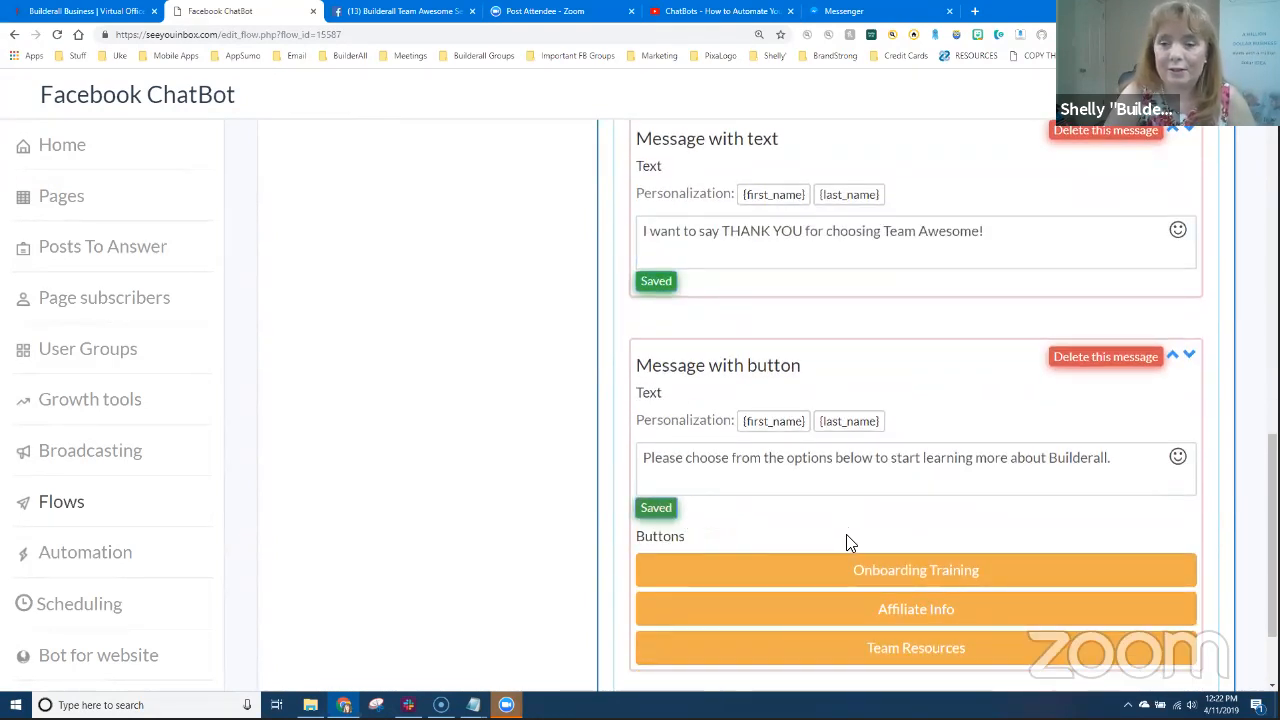
- Switch to Messenger and send the test message "kjkjkj" to the Builderall Team Awesome chatbot
left_click(871, 14)
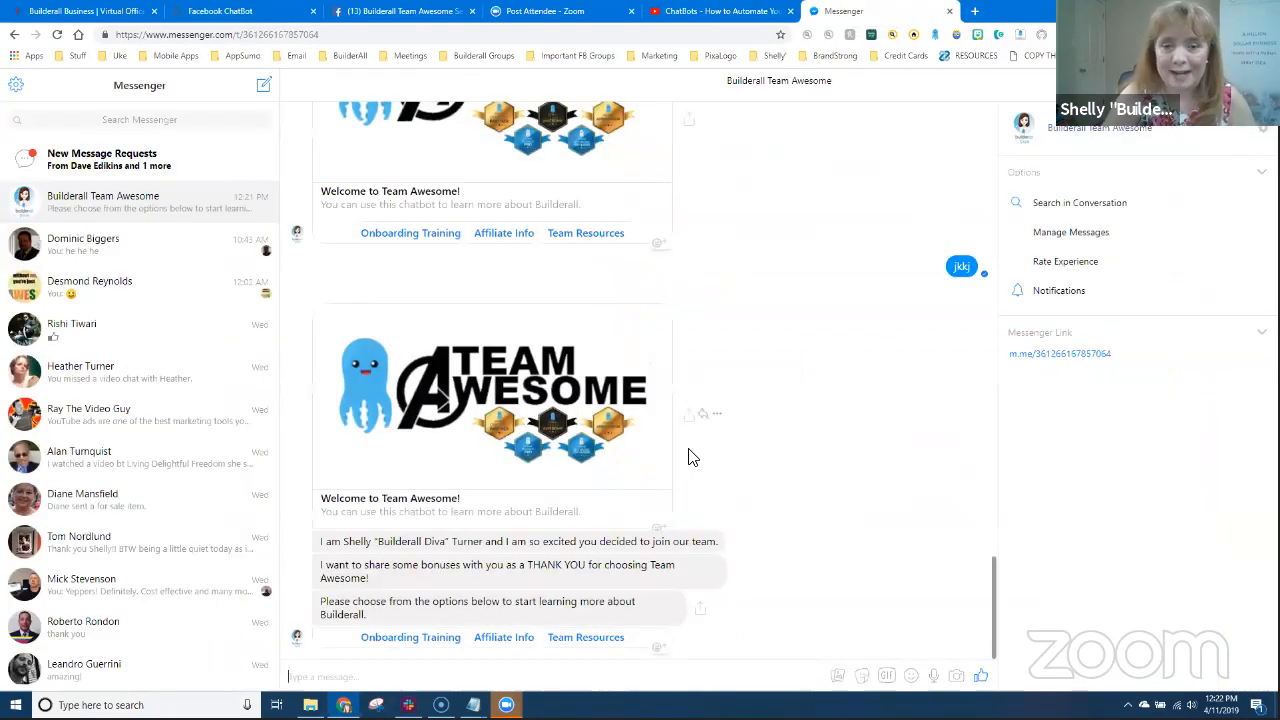
type("kjkj")
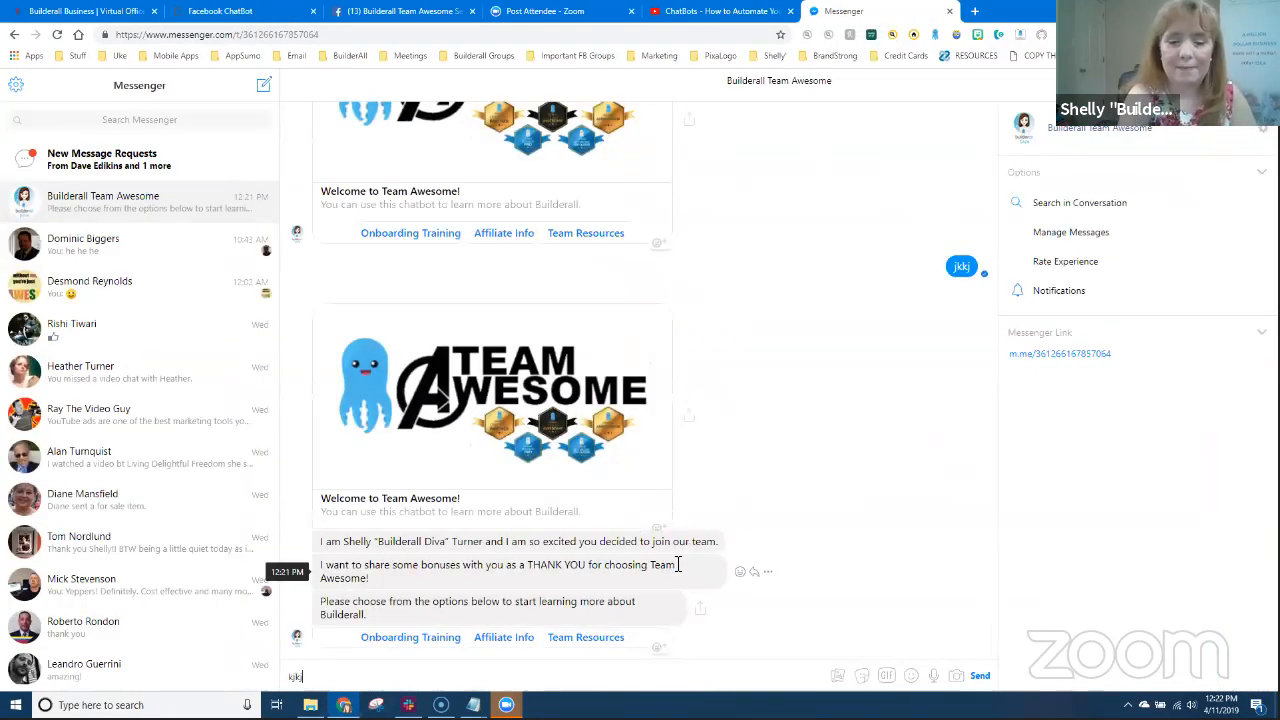
key("Return")
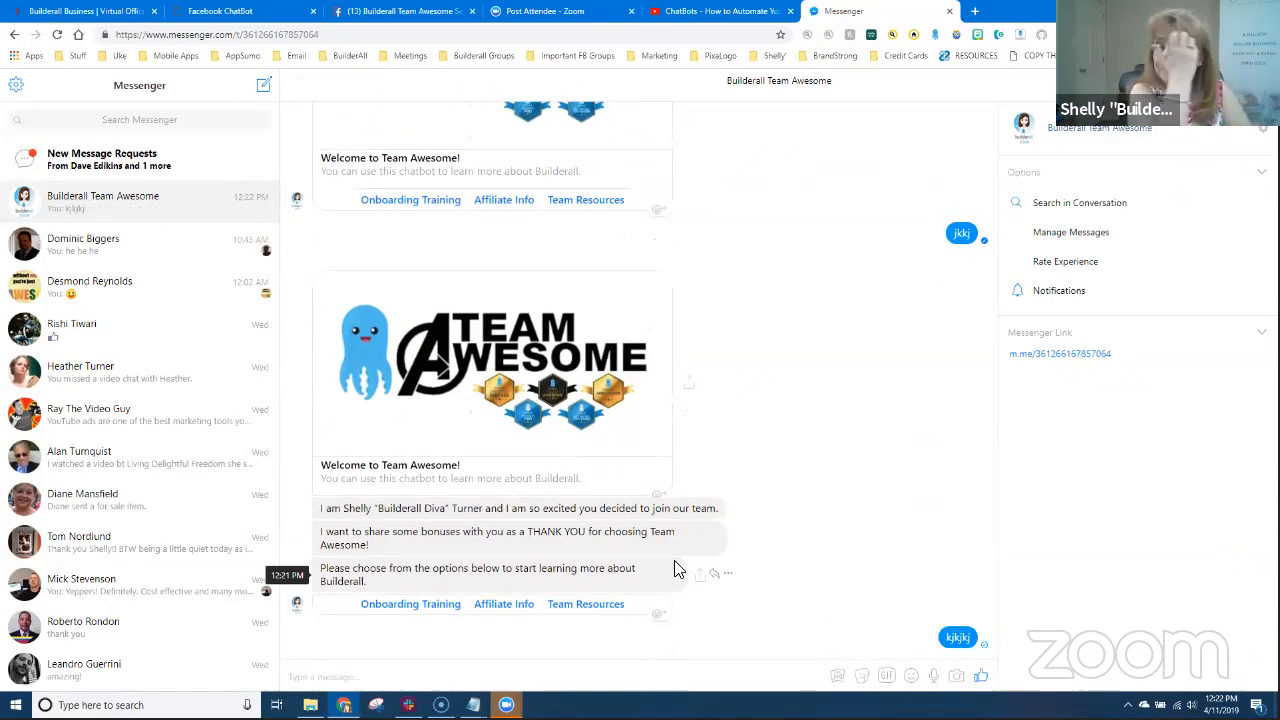